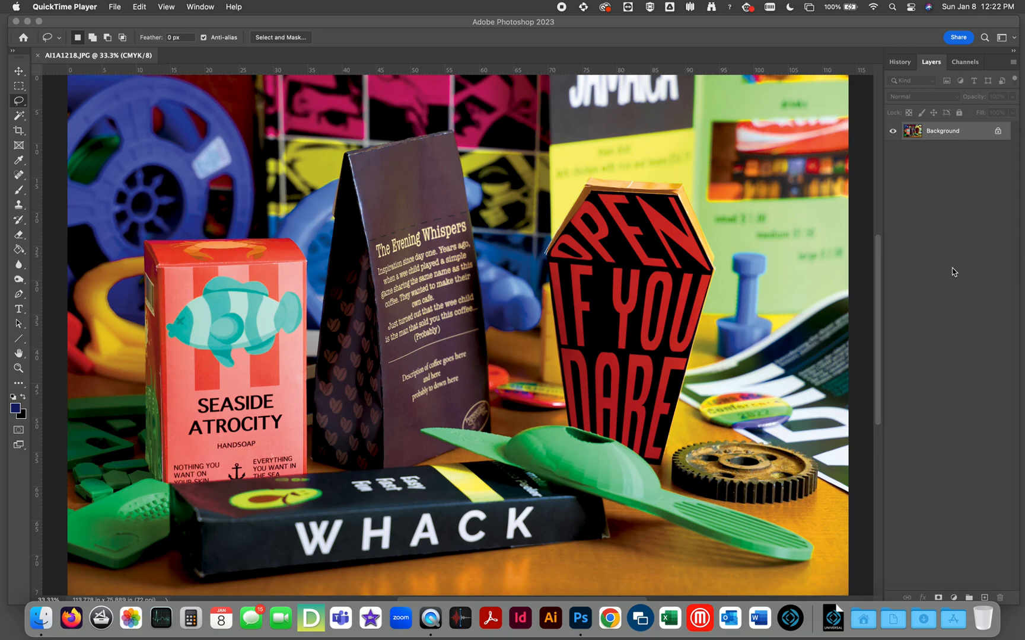
Duplicate the Background layer and fully desaturate the copy with Hue/Saturation at a saturation of -100.
click(915, 133)
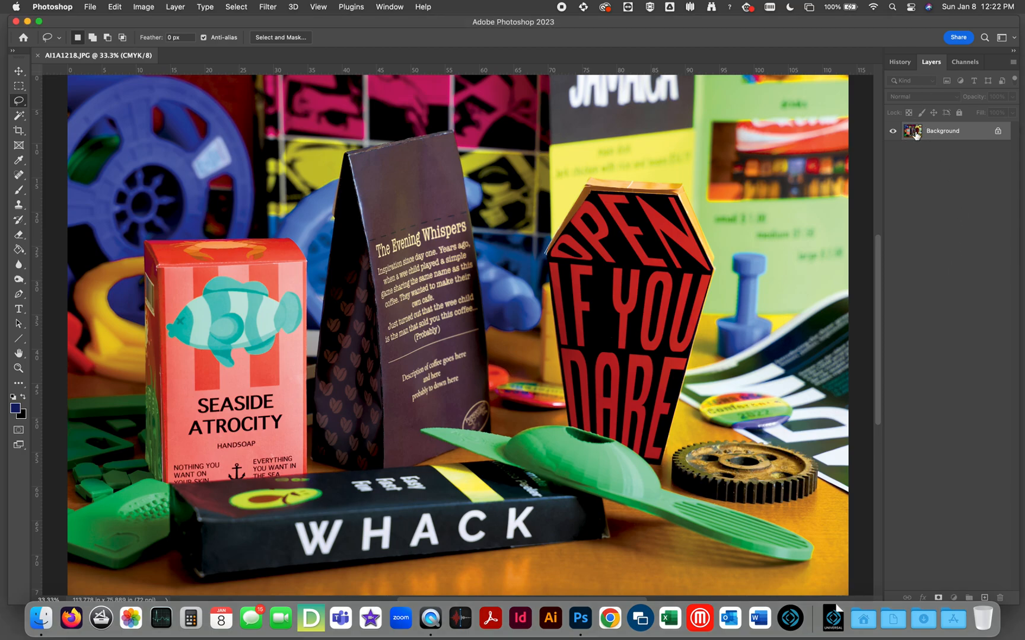
key(super+j)
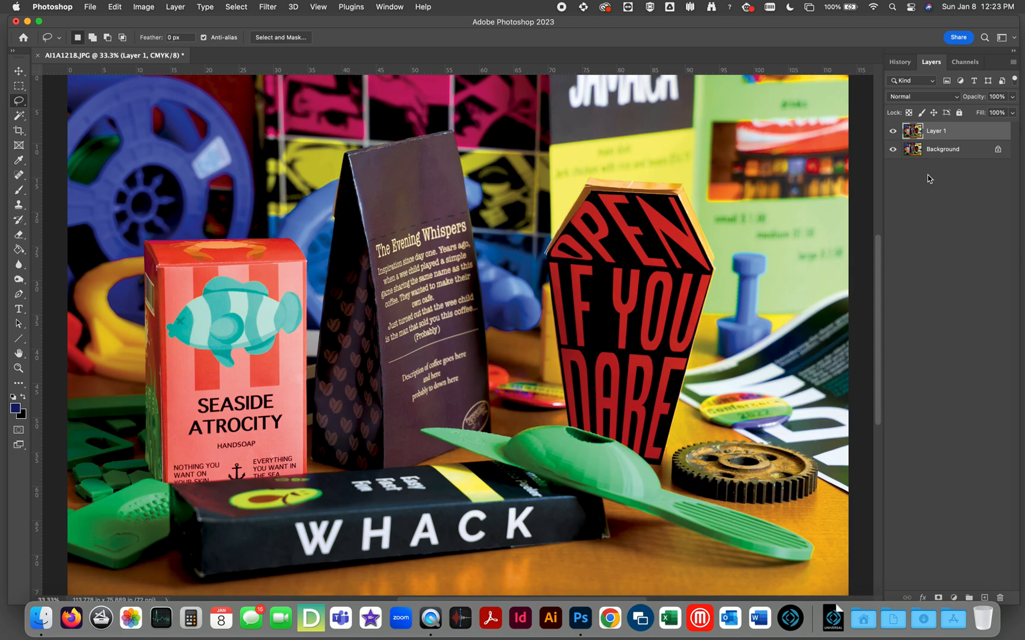
key(super+u)
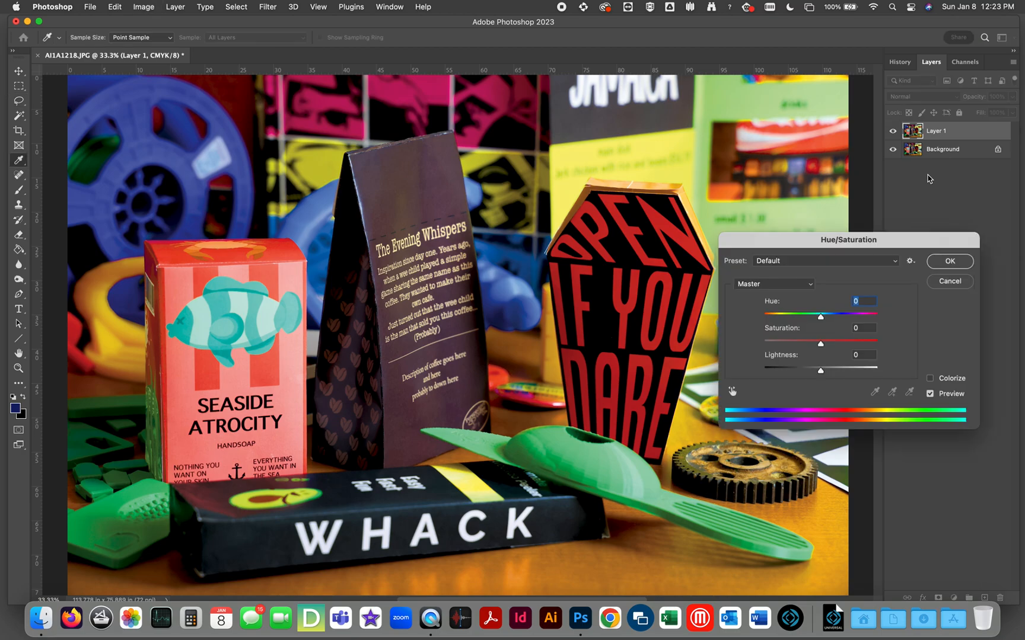
drag(801, 244, 798, 211)
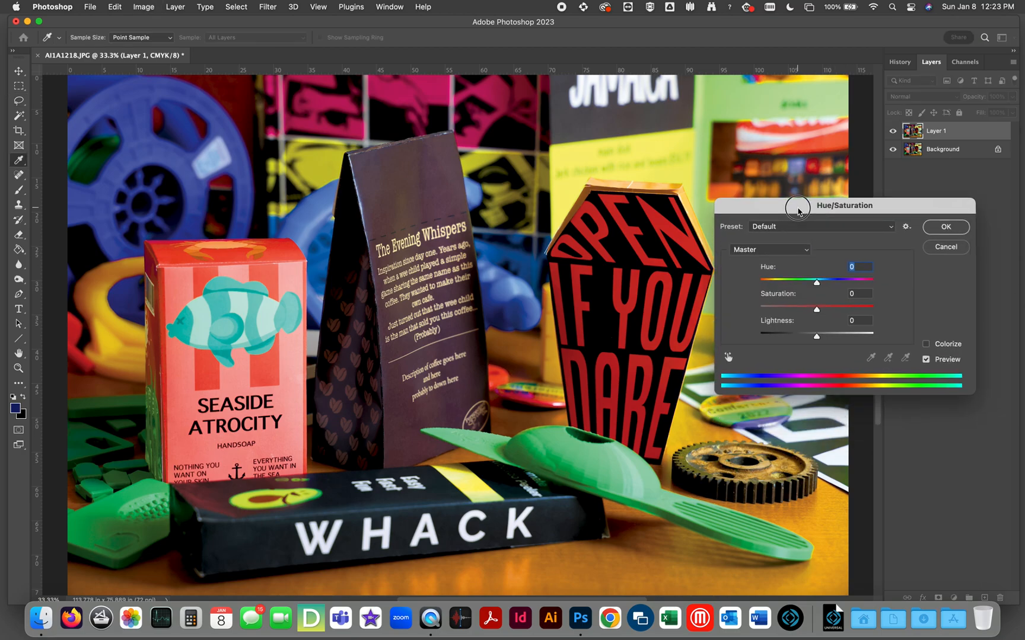
drag(810, 310, 733, 310)
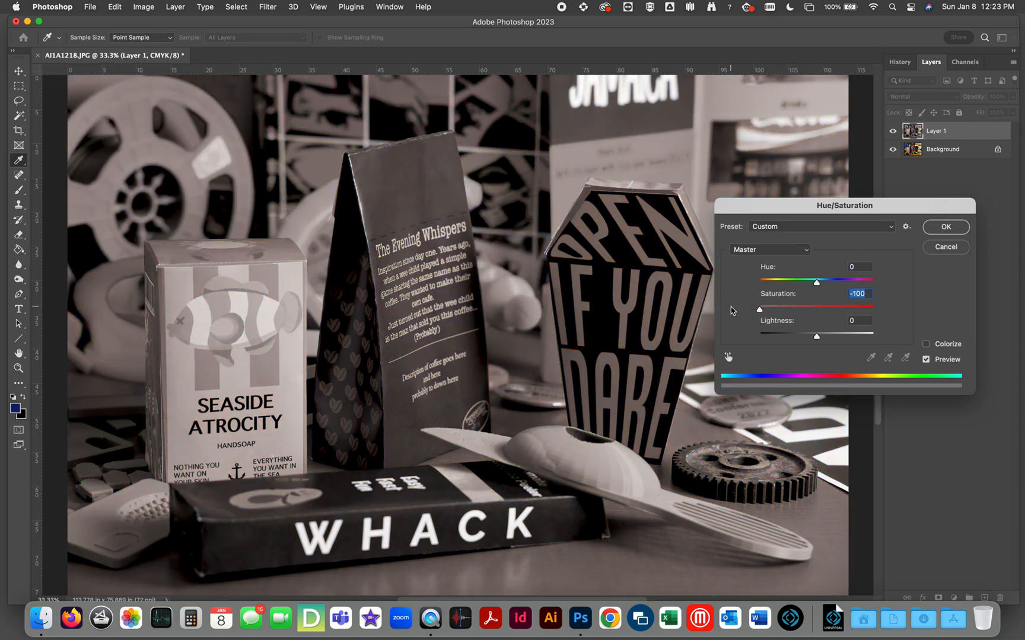
click(947, 229)
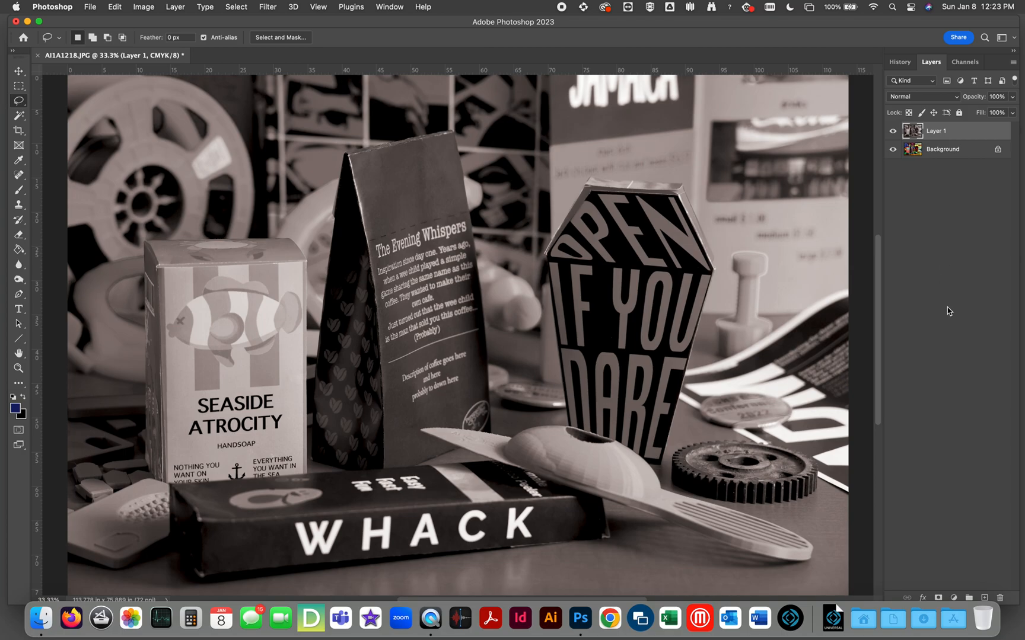
Apply Levels to Layer 1, raising the black input to 61 and lowering the white input almost to meet it for stark black and white.
key(super+l)
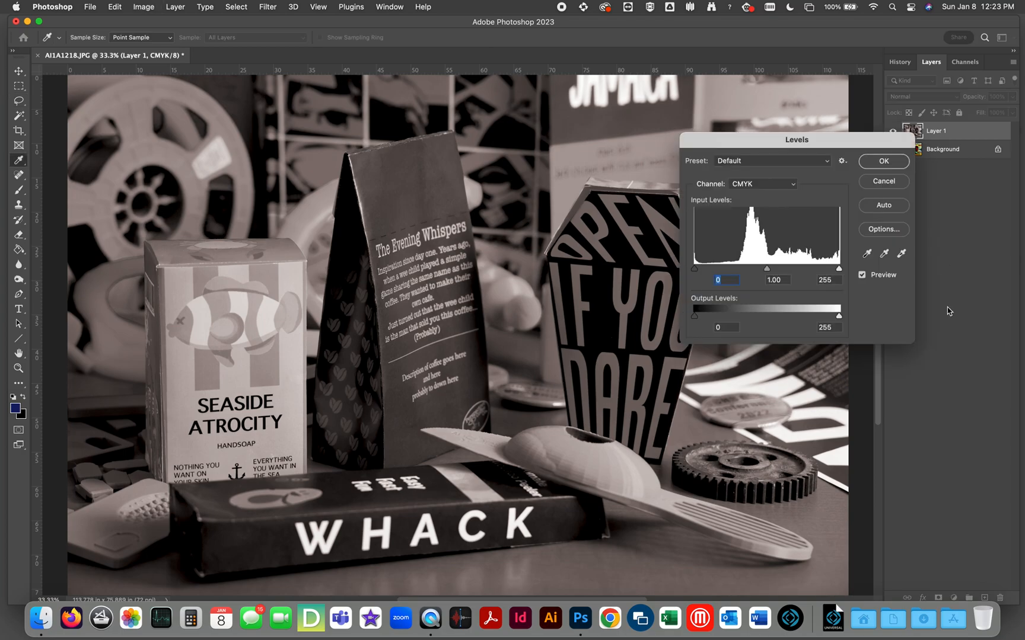
drag(819, 148, 874, 205)
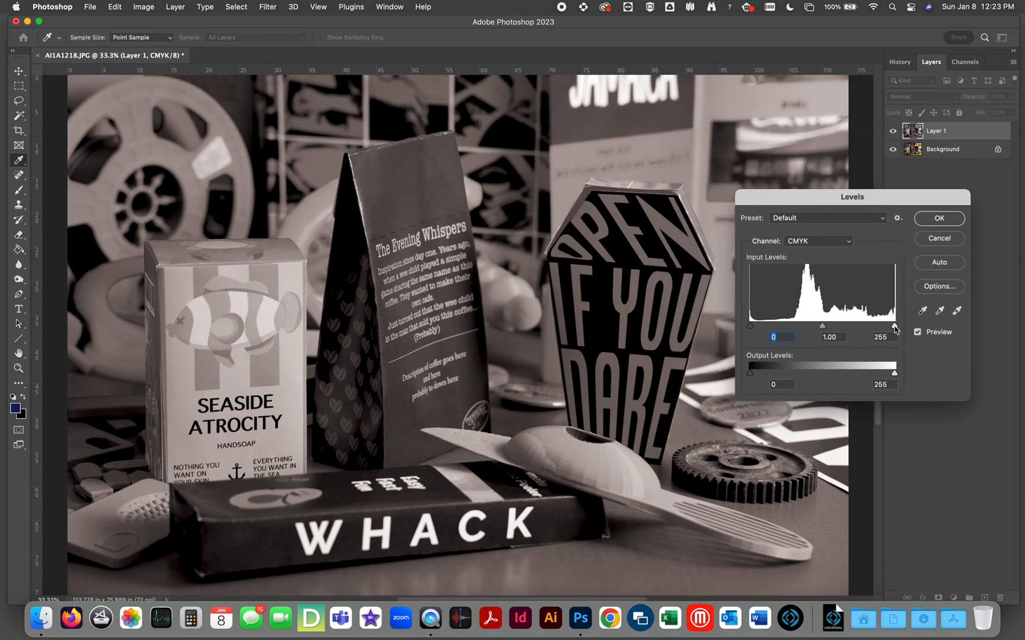
drag(894, 326, 785, 328)
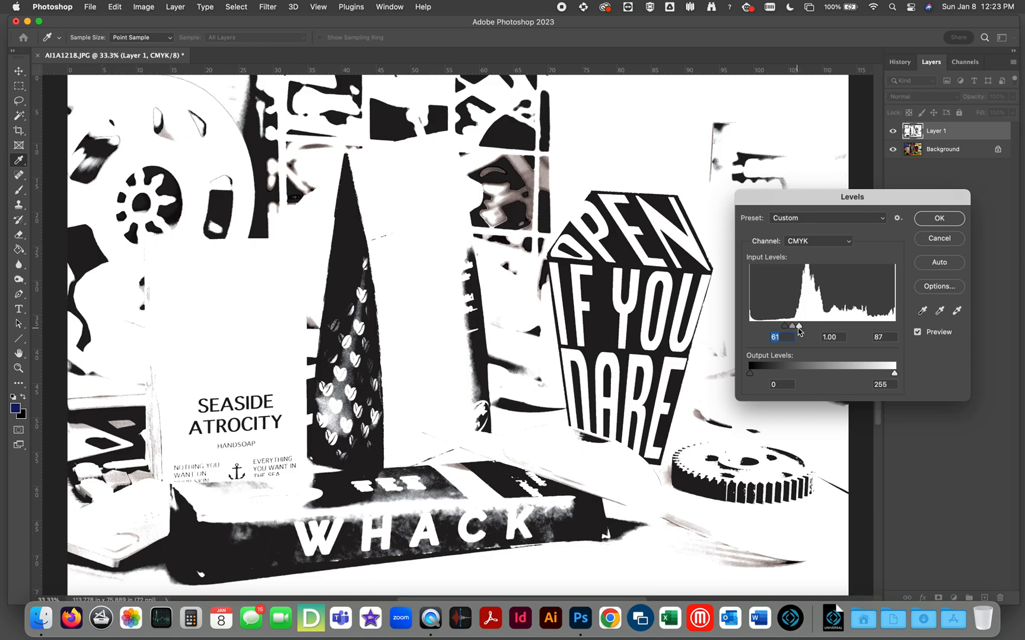
drag(799, 327, 788, 328)
click(932, 220)
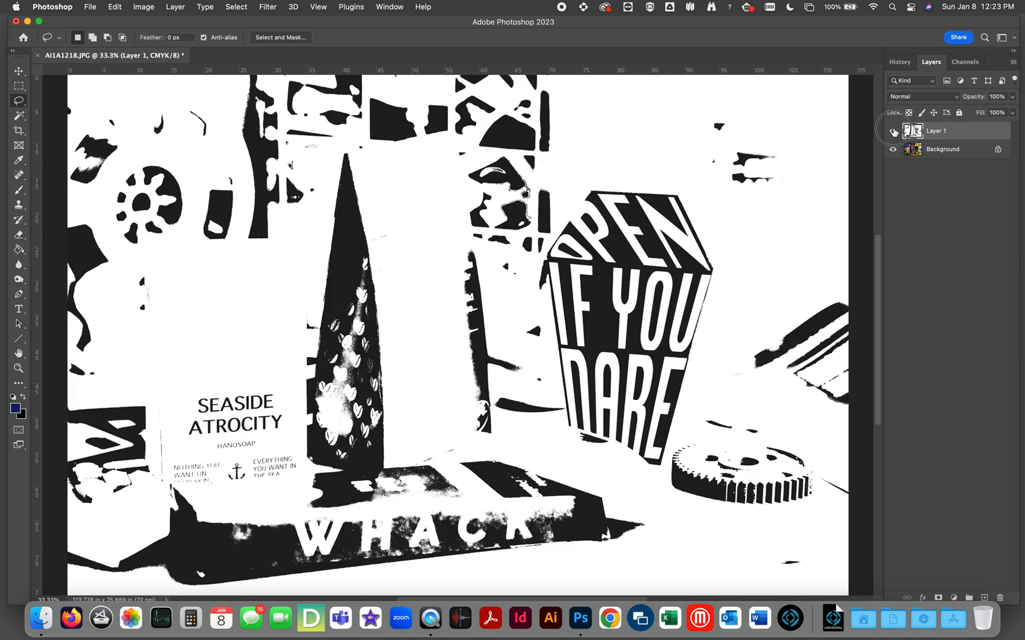
Lower Layer 1's opacity to 46% and compare it with the original photo by toggling the layer's visibility.
click(893, 131)
click(893, 131)
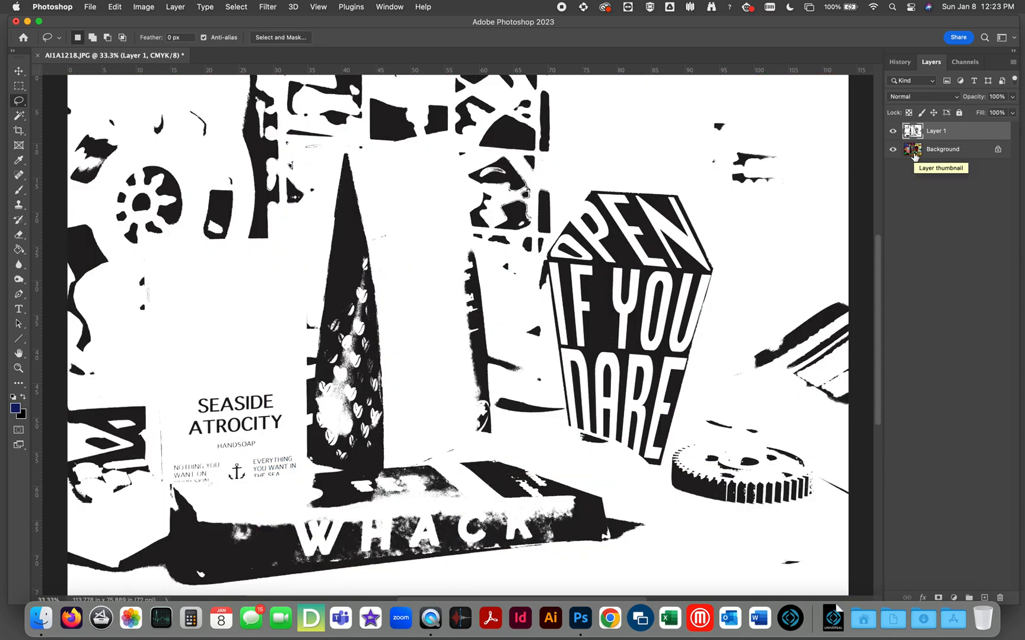
click(1012, 113)
drag(1012, 116, 984, 114)
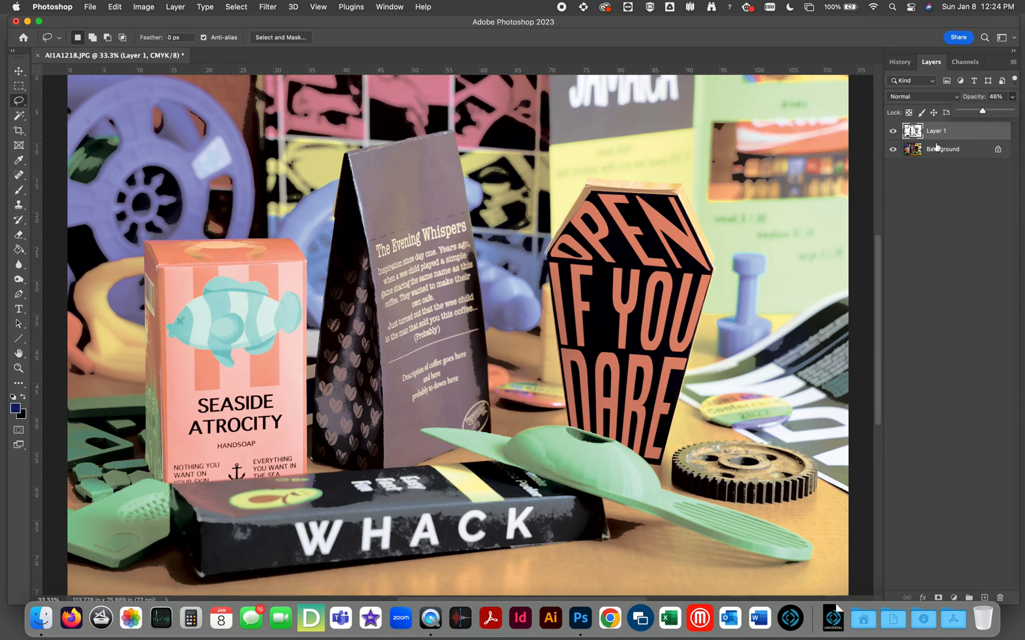
click(892, 132)
click(892, 132)
click(892, 131)
click(892, 132)
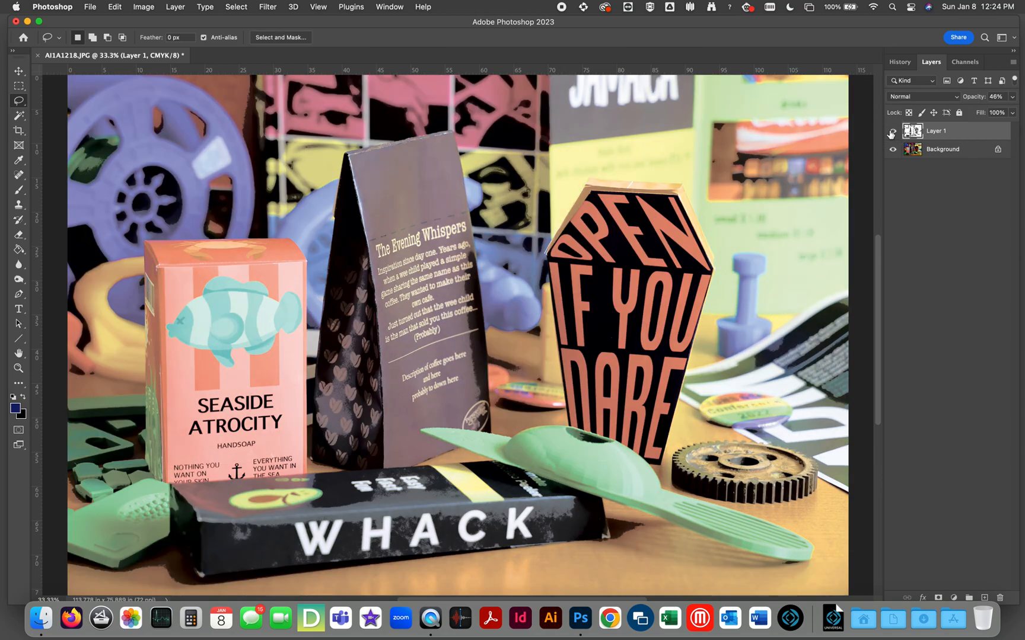
click(892, 132)
click(892, 131)
Restore Layer 1's opacity to 100% and hide the layer.
click(1012, 97)
drag(984, 114, 1023, 113)
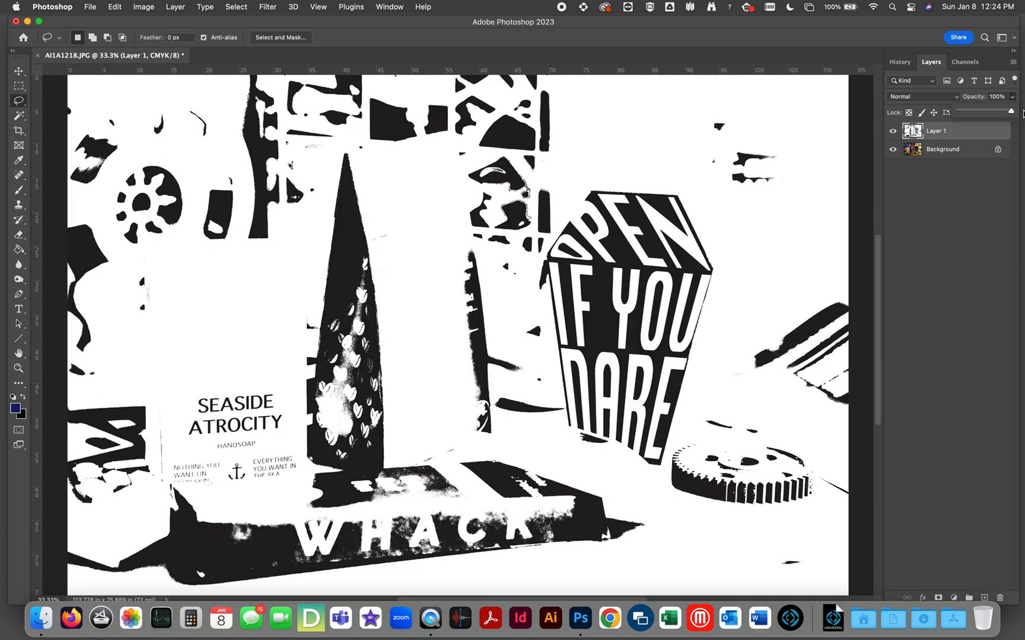
click(892, 131)
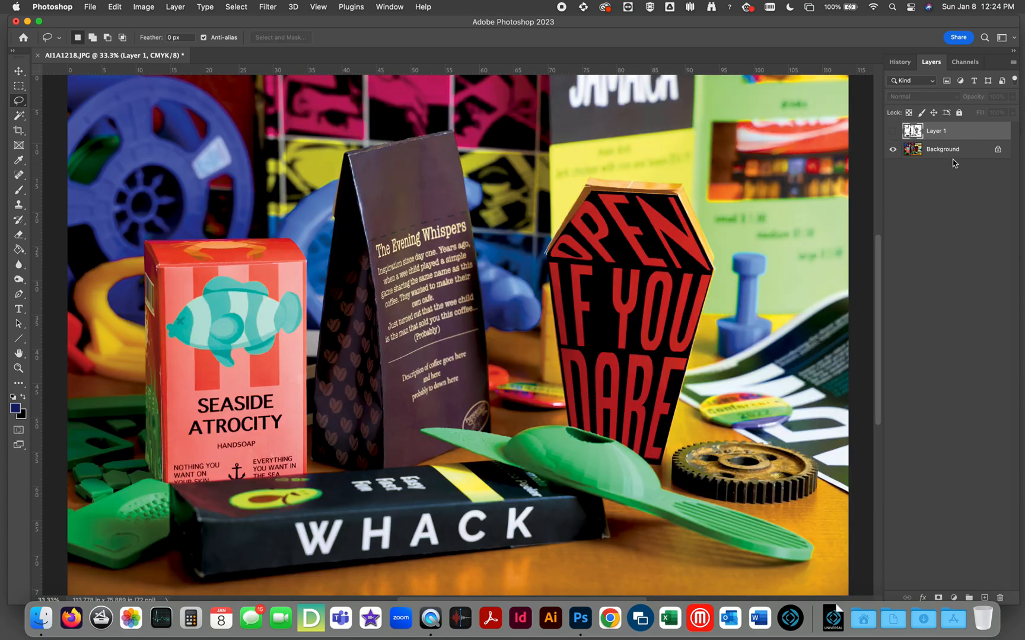
Duplicate the Background layer again and desaturate this copy with Hue/Saturation at a saturation of -100.
click(948, 151)
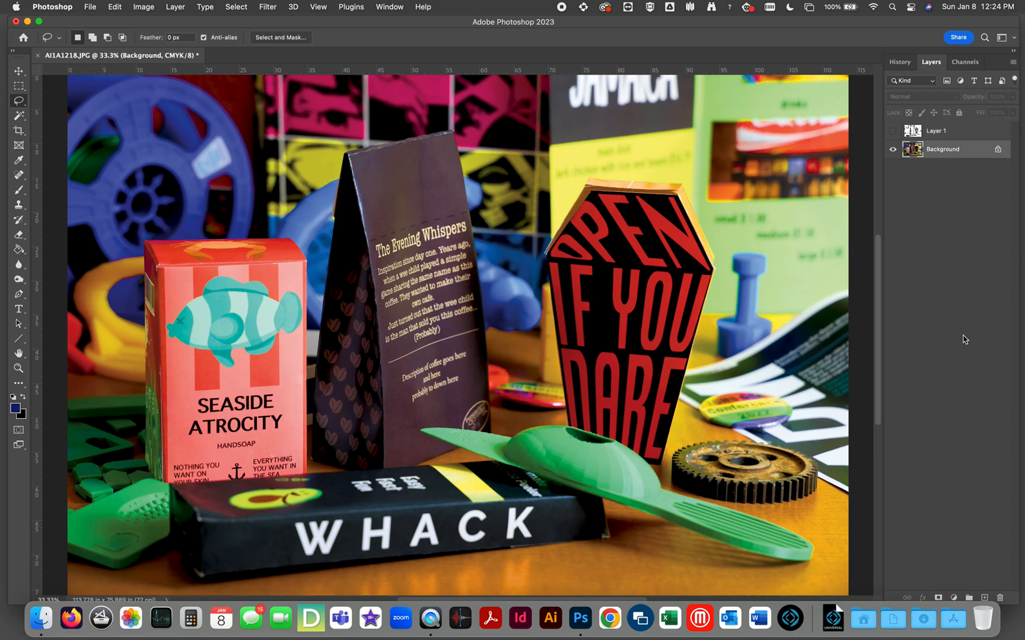
key(super+j)
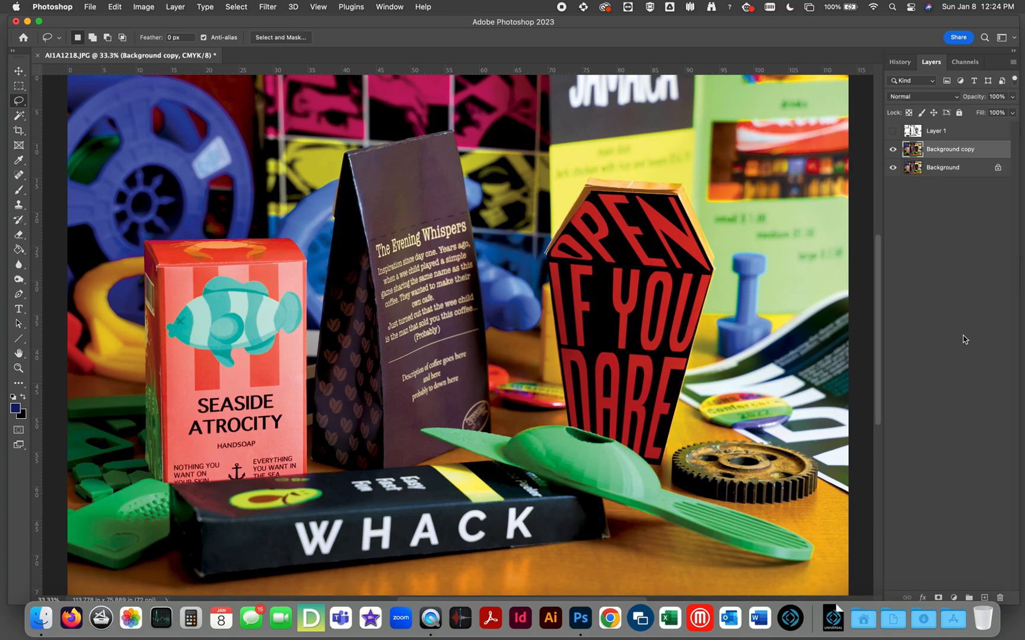
key(super+u)
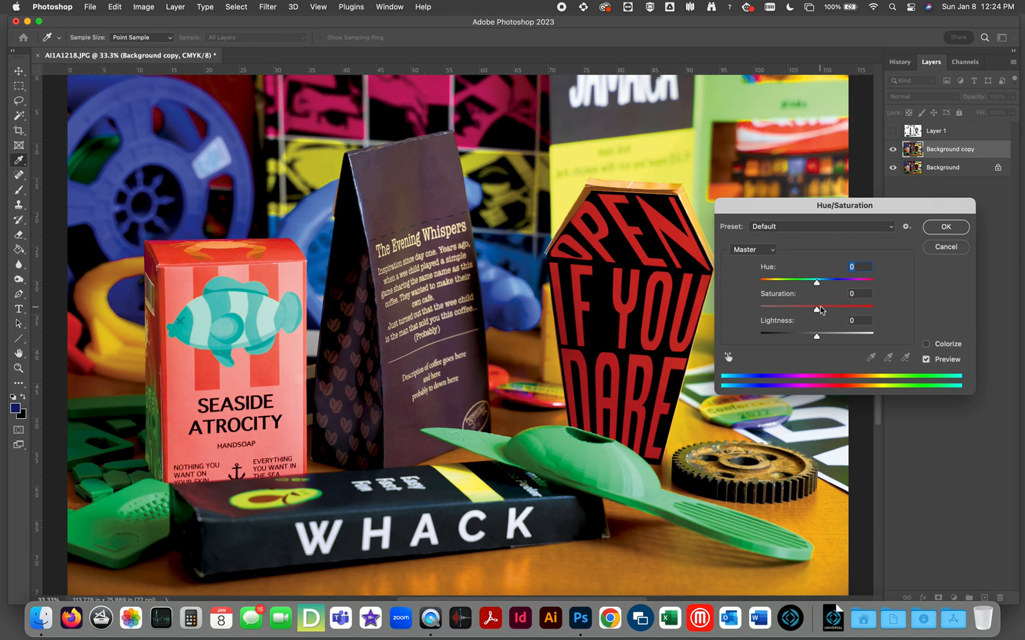
drag(817, 309, 738, 310)
click(946, 226)
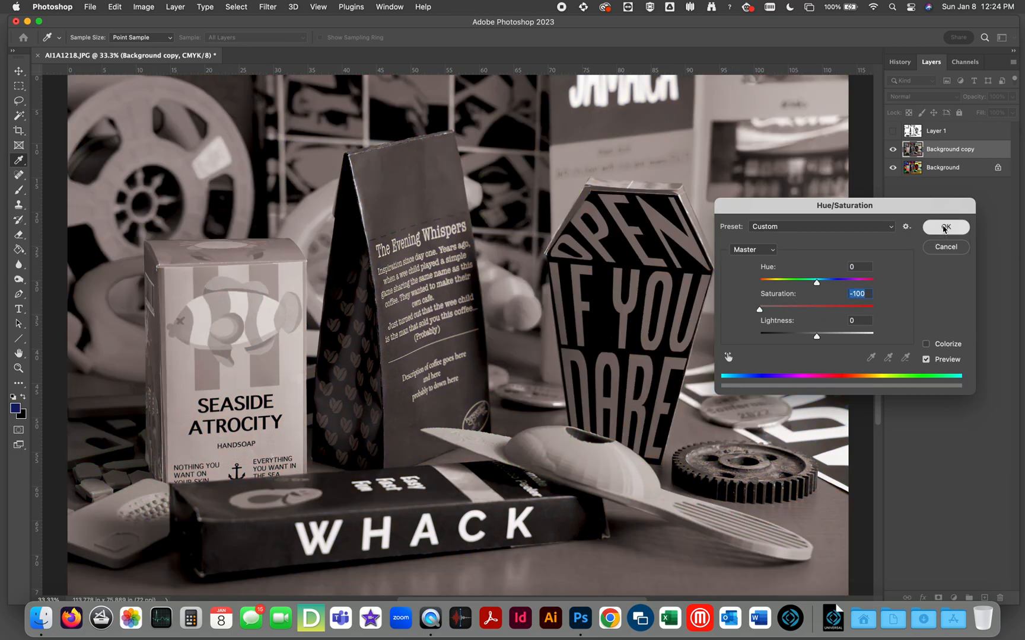
Apply Levels to the Background copy layer with a midtone value of 0.01 and a white input of 121.
key(super+l)
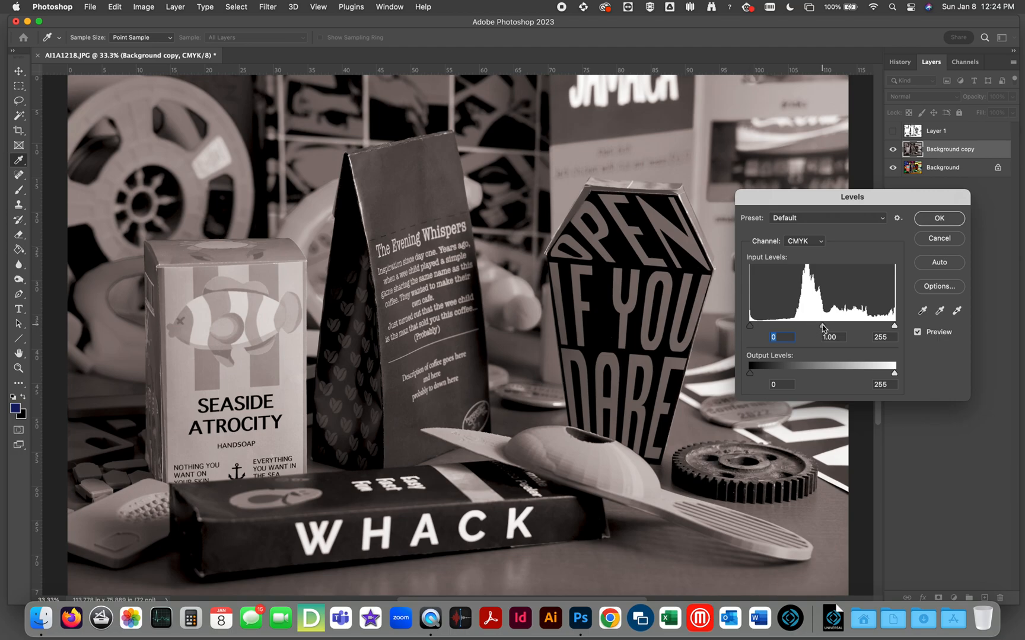
mouse_move(821, 325)
mouse_down()
mouse_move(884, 327)
mouse_move(818, 328)
mouse_up()
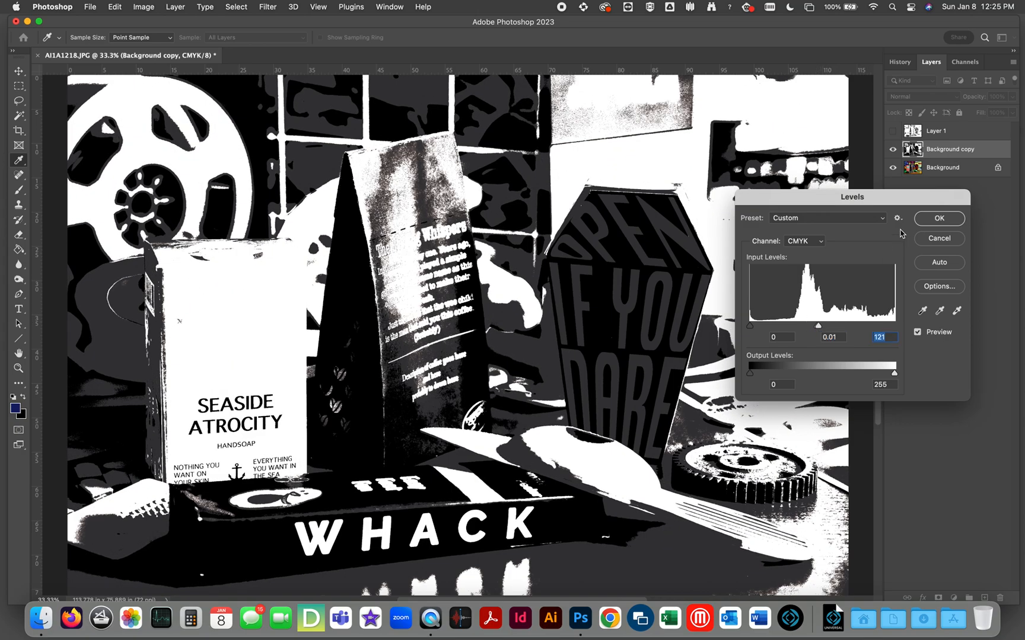
click(938, 219)
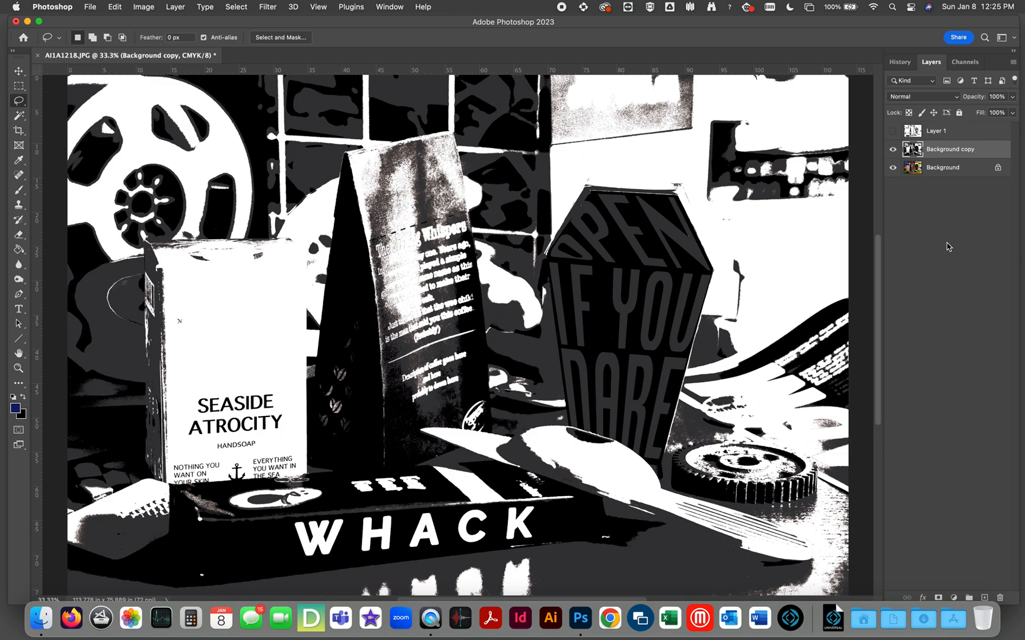
Show Layer 1 and compare it with the Background copy layer by toggling Layer 1's visibility.
click(936, 136)
click(893, 132)
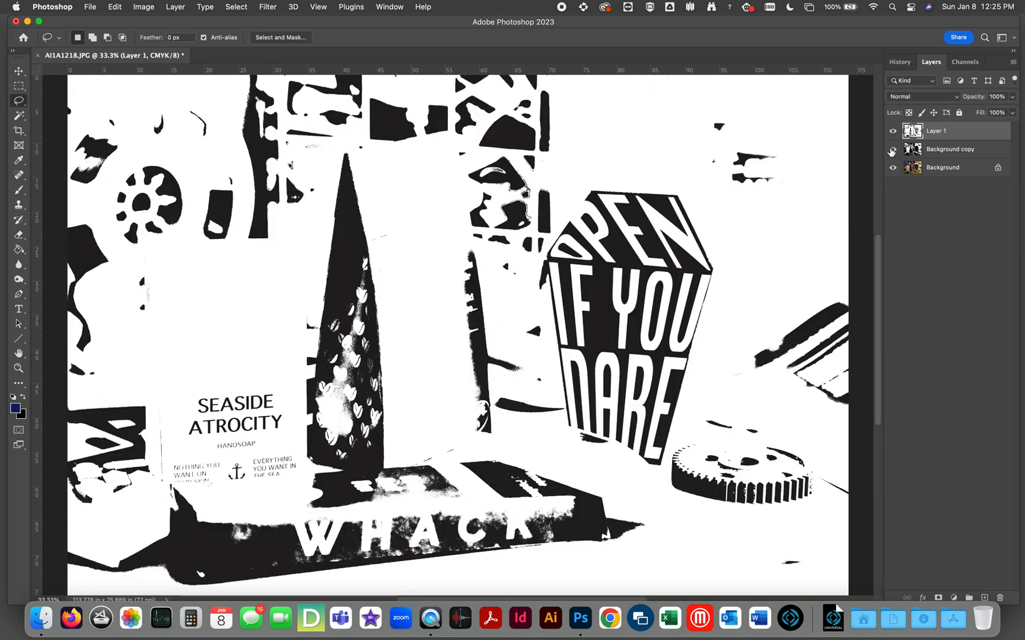
click(892, 131)
click(892, 131)
click(892, 131)
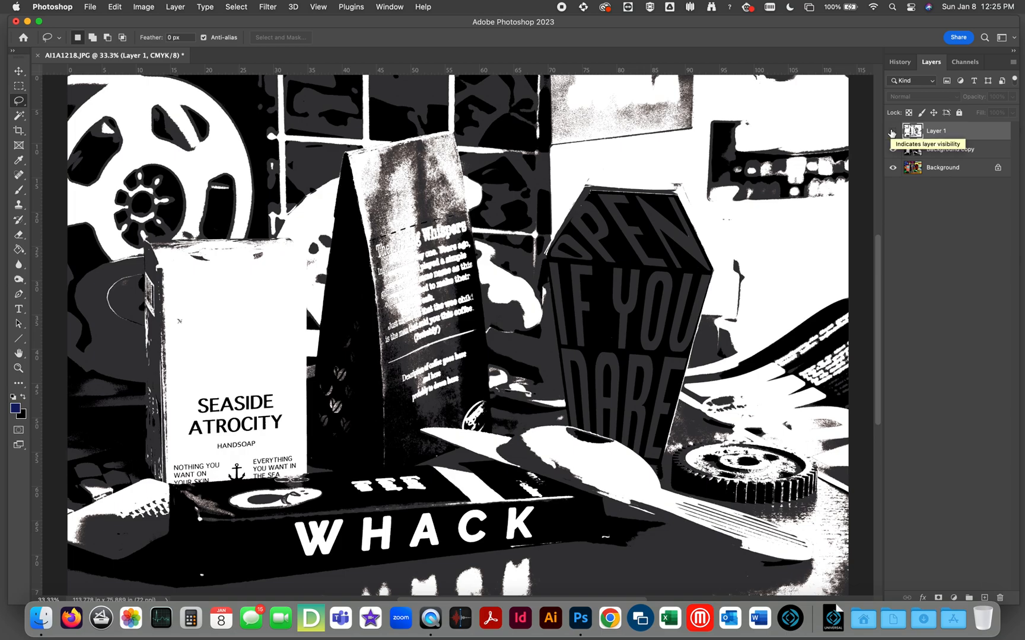
click(892, 131)
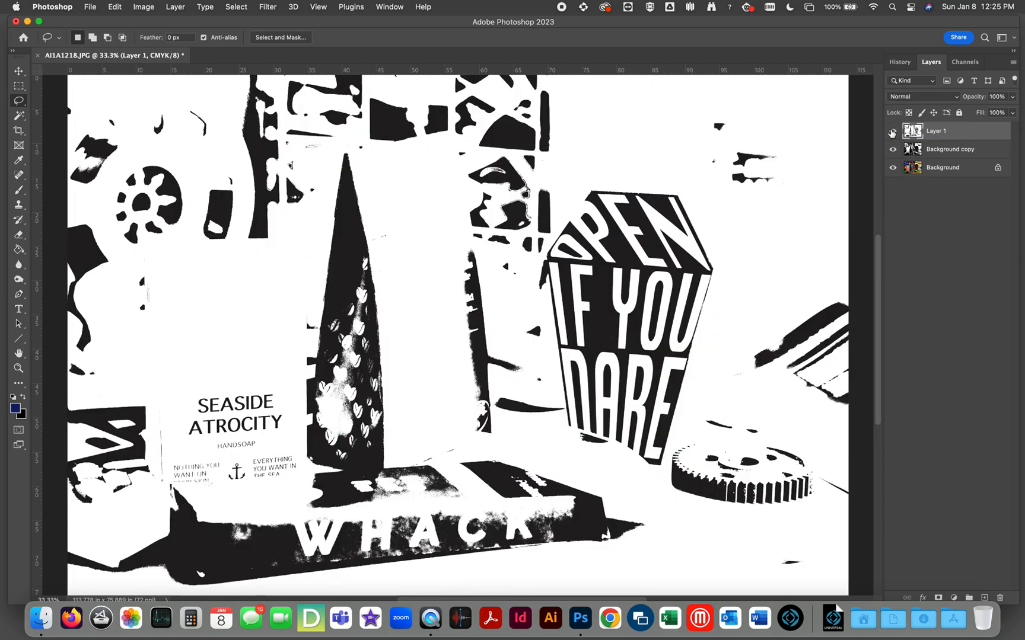
click(893, 131)
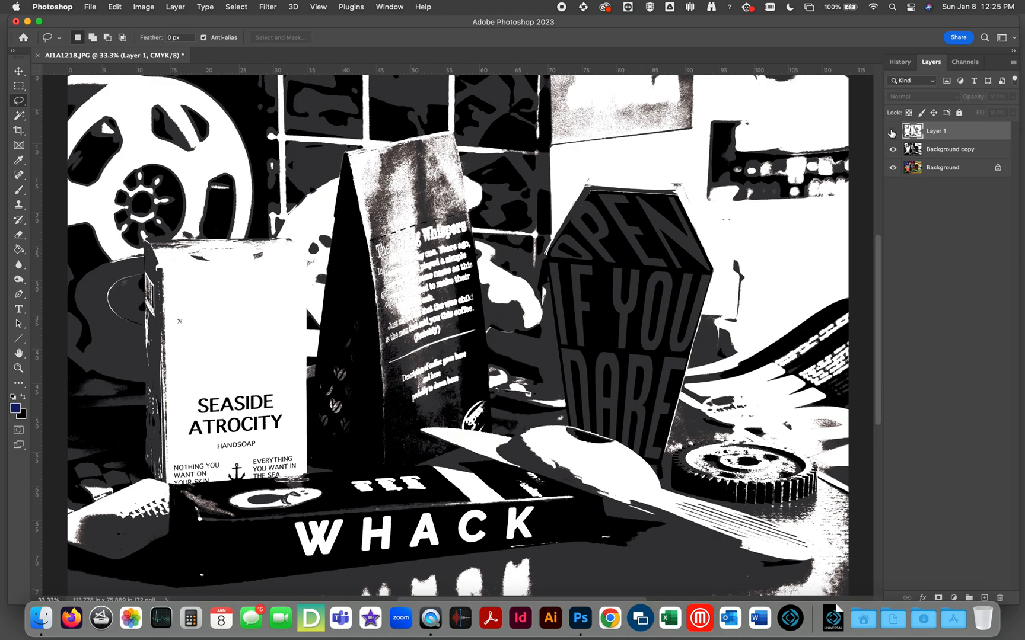
click(892, 131)
Compare both high-contrast layers with the original photo by toggling the visibility of Layer 1 and Background copy, leaving both hidden.
click(892, 150)
click(893, 150)
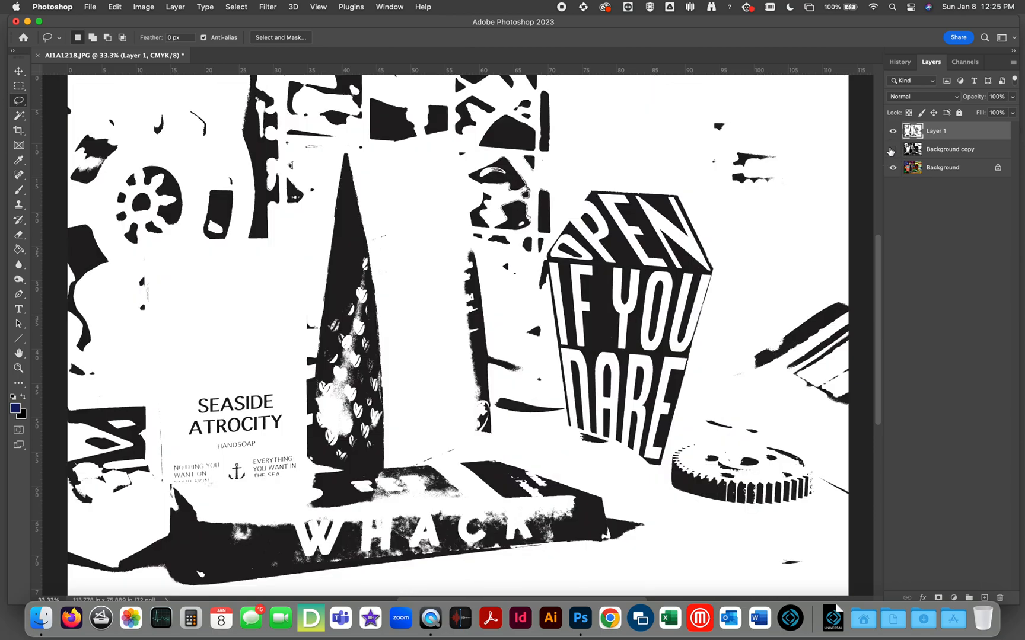
click(893, 131)
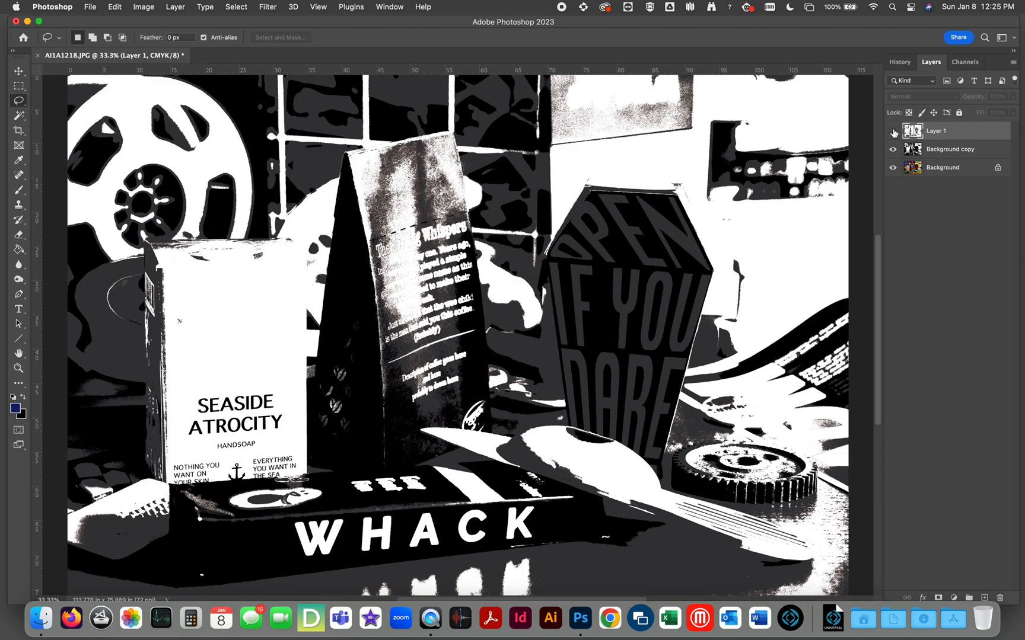
click(893, 150)
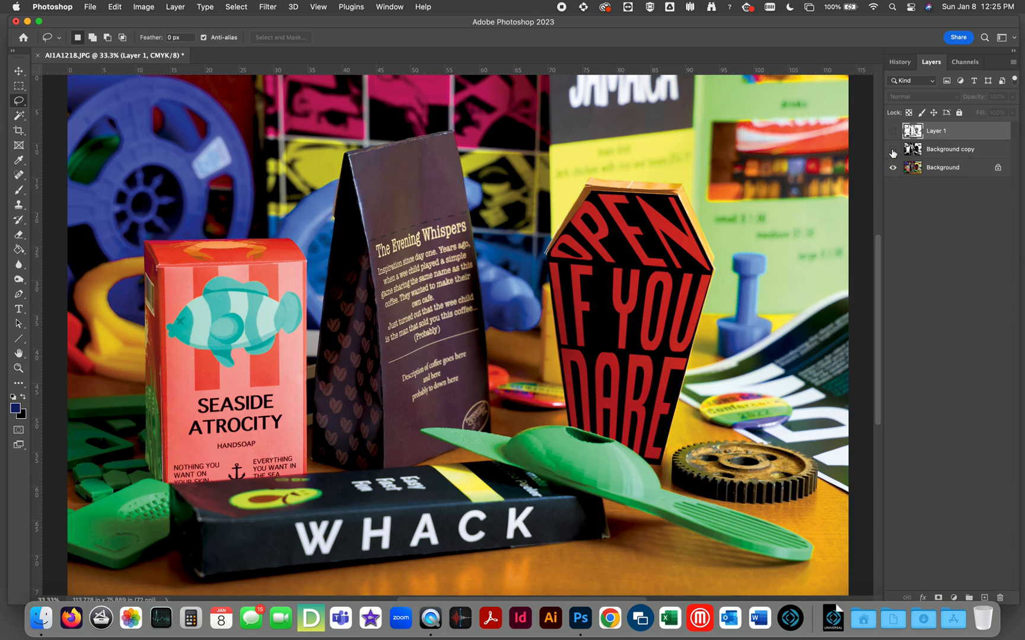
click(893, 150)
click(893, 130)
click(892, 131)
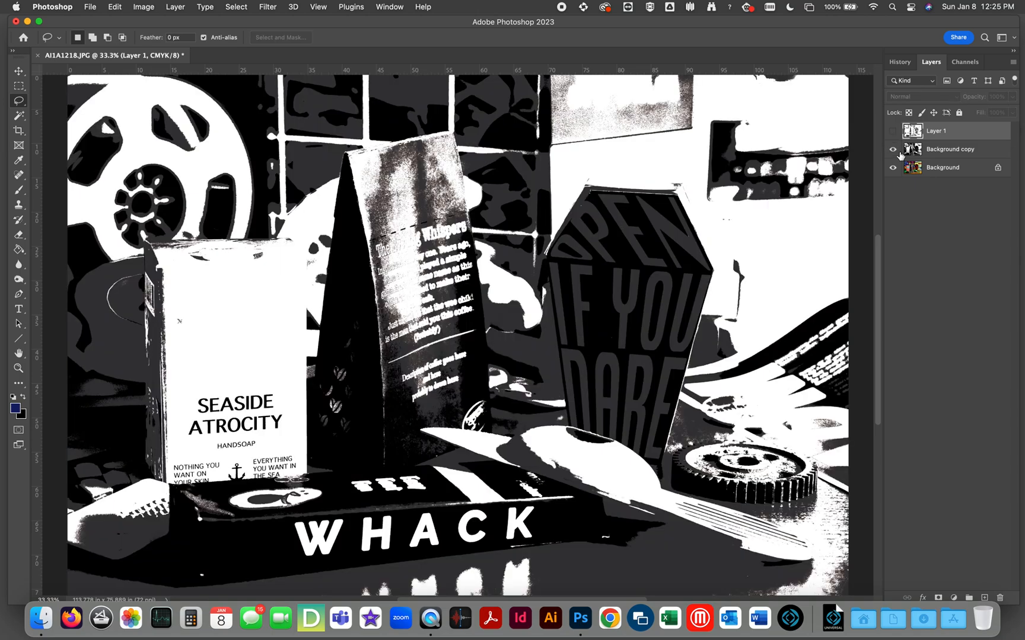
click(893, 151)
click(893, 151)
click(894, 131)
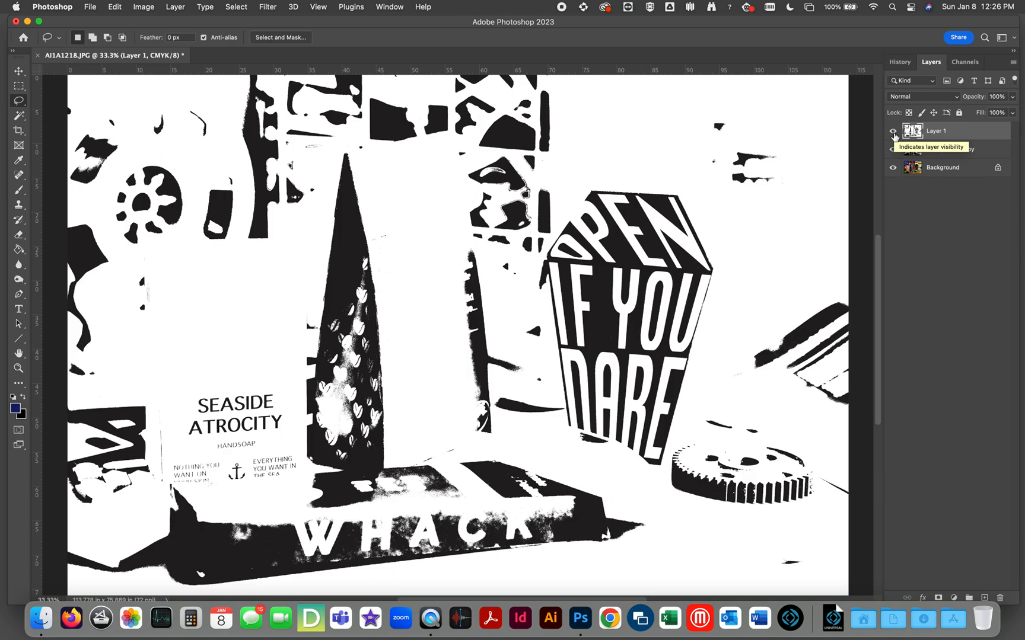
click(892, 149)
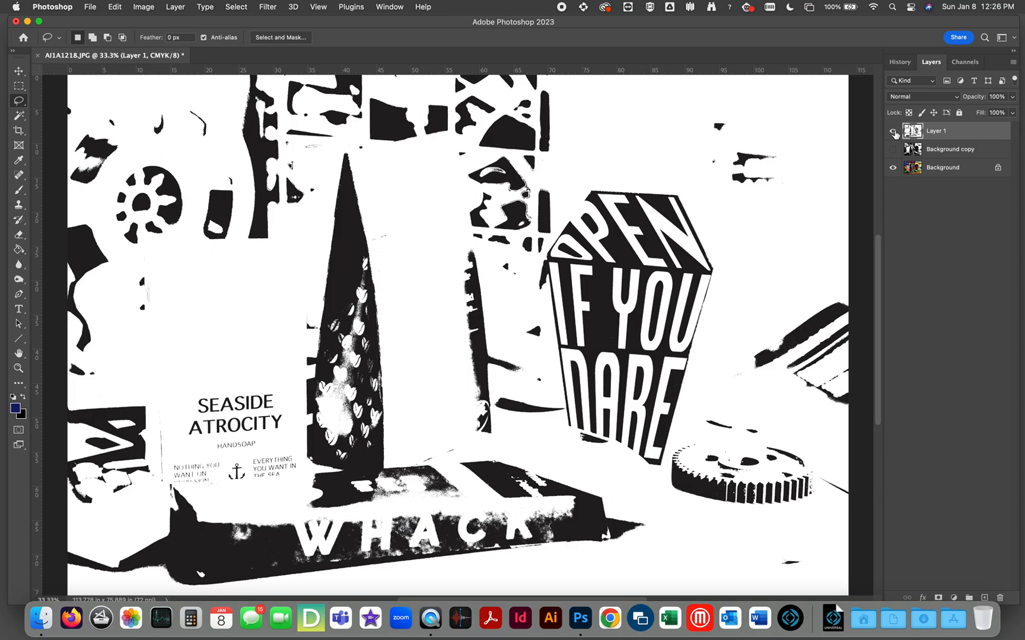
click(892, 131)
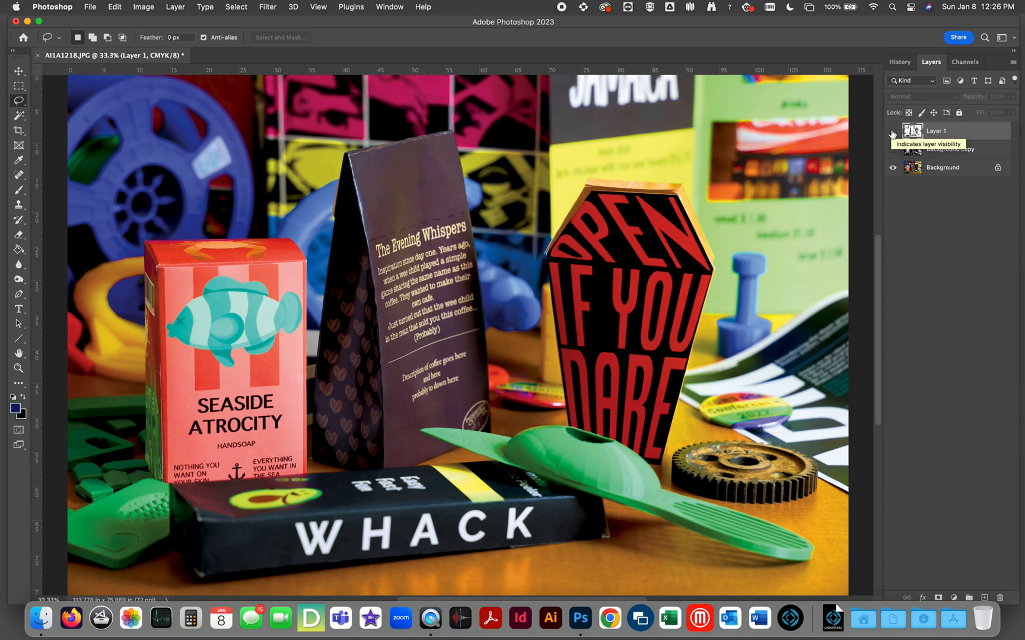
Delete Layer 1 and the Background copy layer, and duplicate the Background layer afresh.
drag(950, 132, 1000, 598)
drag(951, 138, 999, 598)
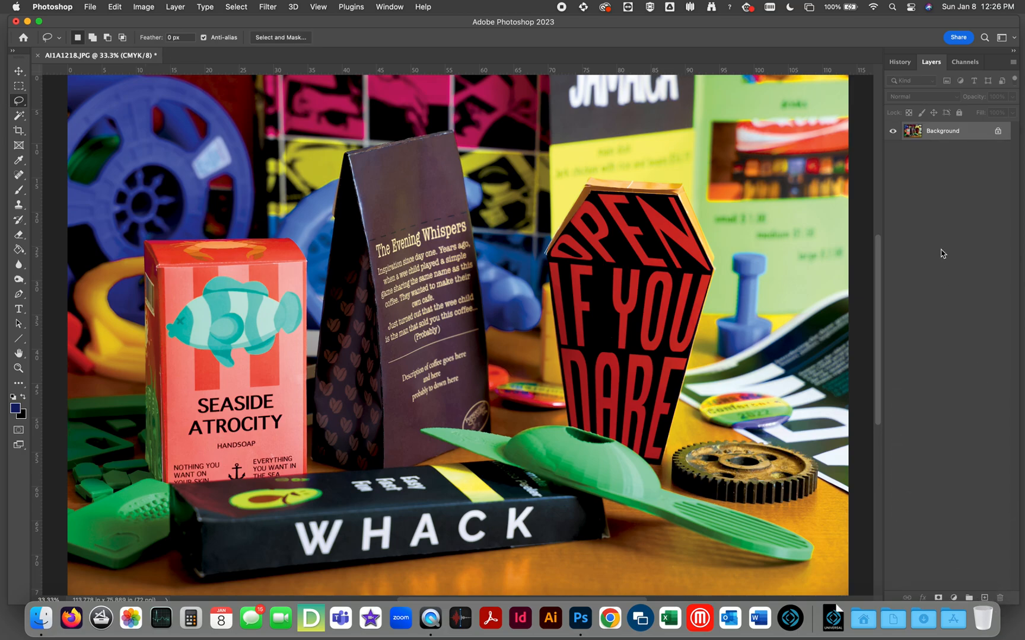
key(super+j)
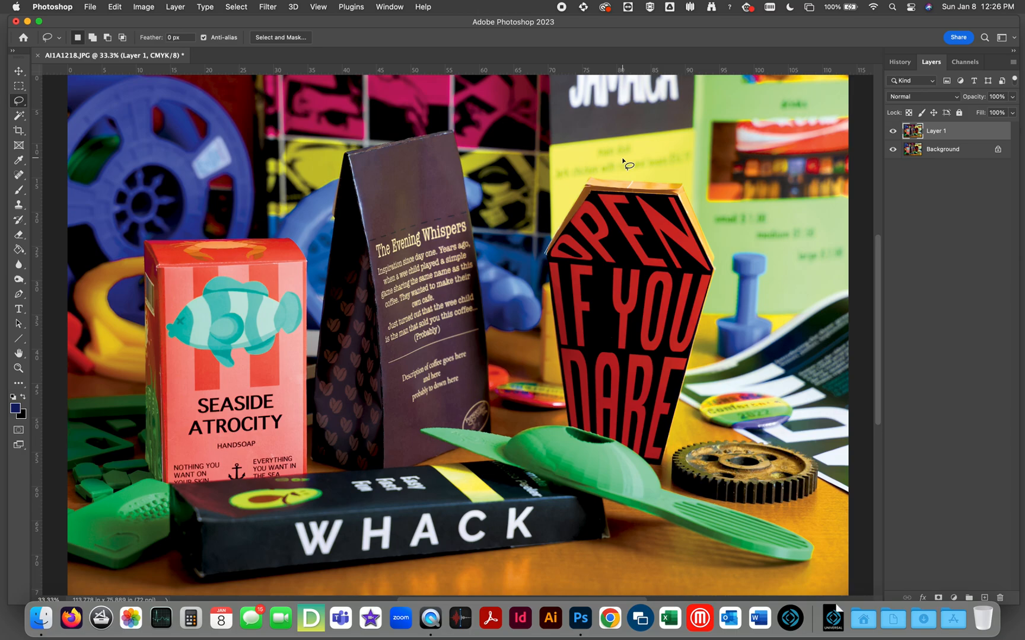
Activate the Brush tool in Quick Mask mode and review its tip size and hardness.
key(q)
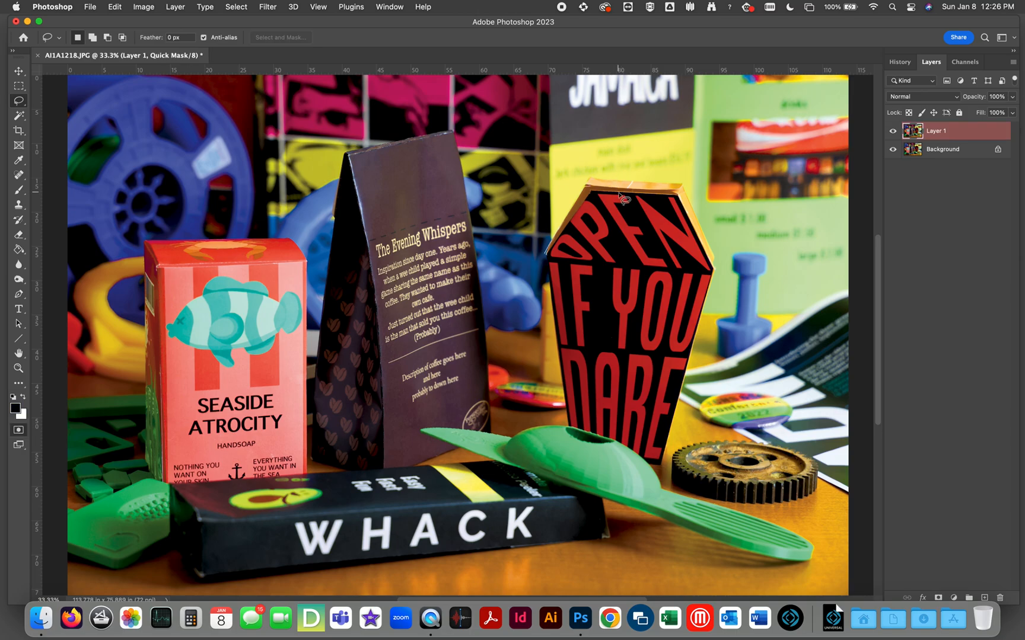
key(b)
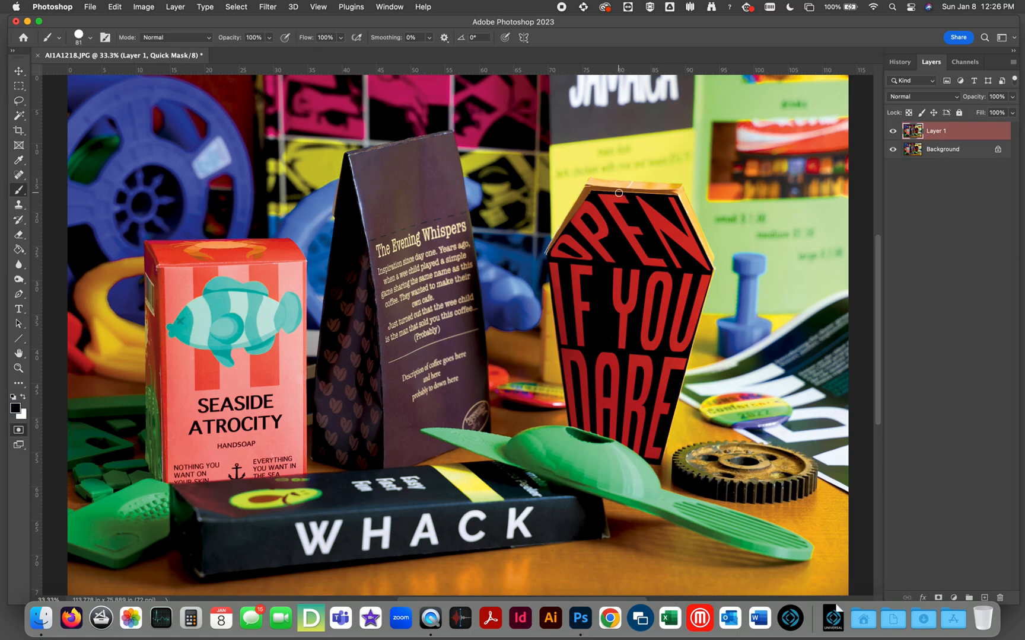
right_click(629, 228)
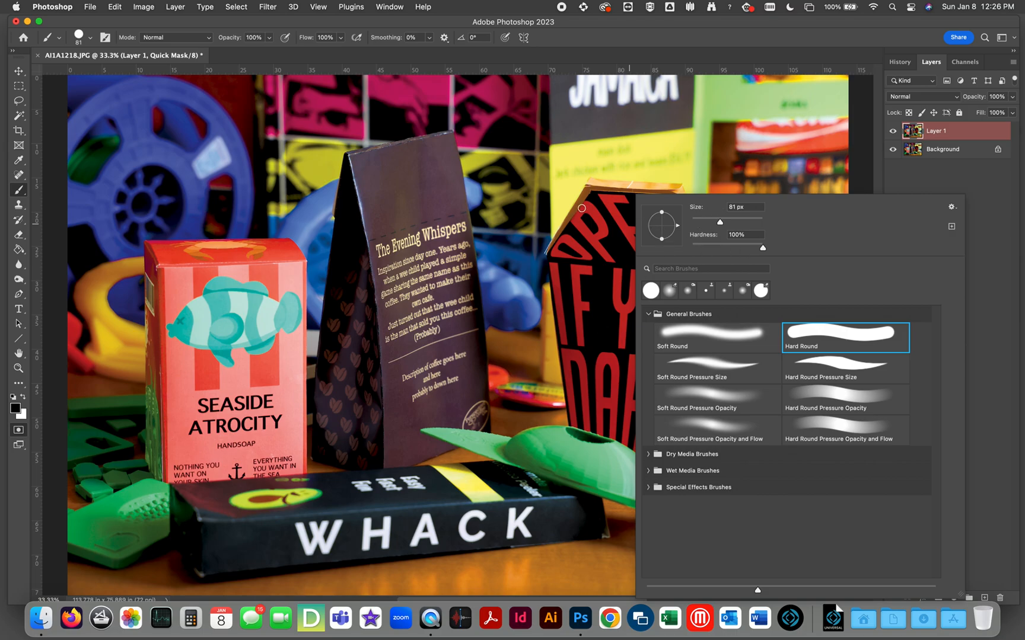
click(603, 206)
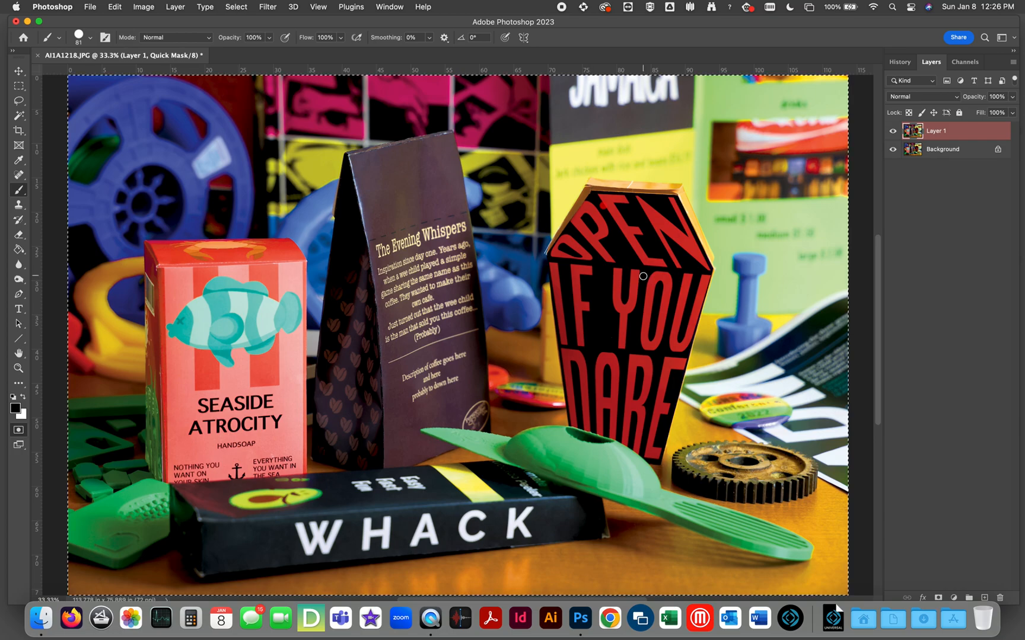
key(q)
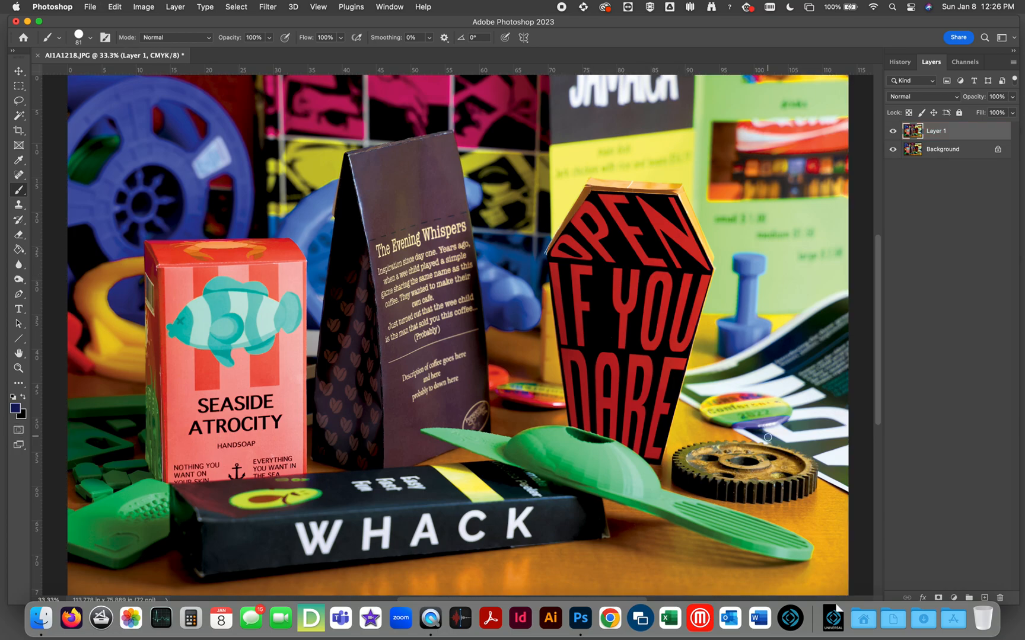
click(806, 556)
drag(806, 556, 810, 550)
key(super+z)
In Quick Mask mode, brush an outline along the green avocado tool's upper edge, from the handle end to the pointed tip.
key(q)
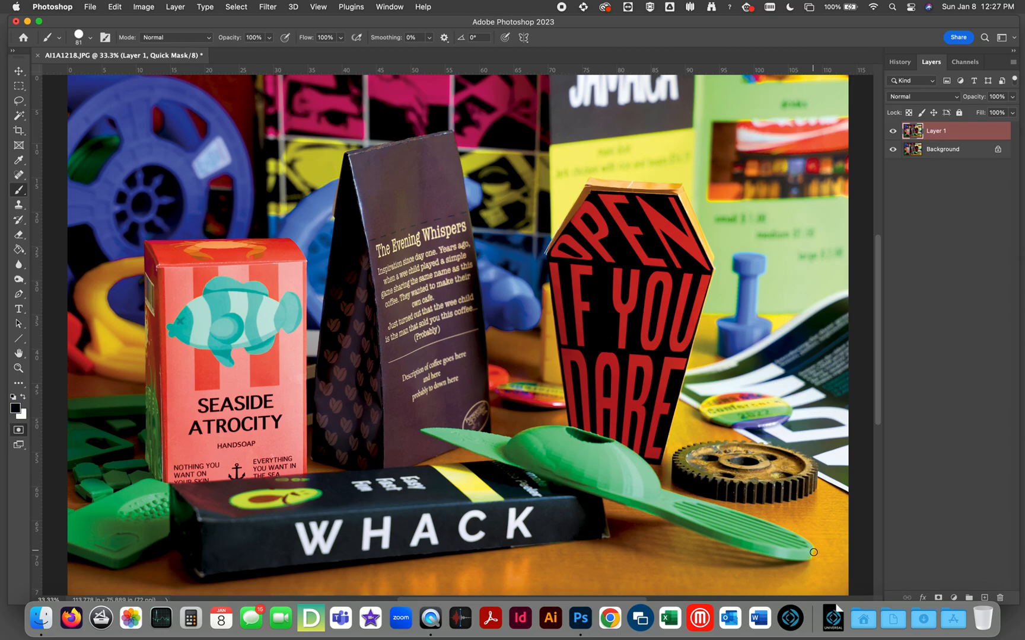
drag(811, 550, 805, 544)
shift+click(765, 526)
shift+click(707, 506)
shift+click(657, 489)
shift+click(650, 473)
shift+click(639, 462)
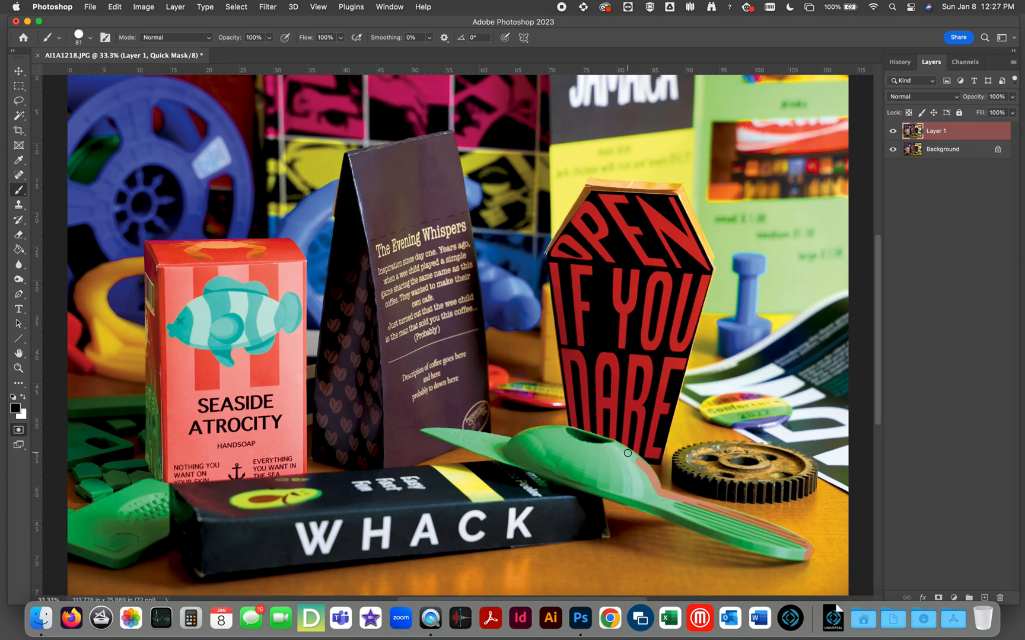
shift+click(611, 444)
shift+click(578, 434)
shift+click(546, 431)
shift+click(519, 437)
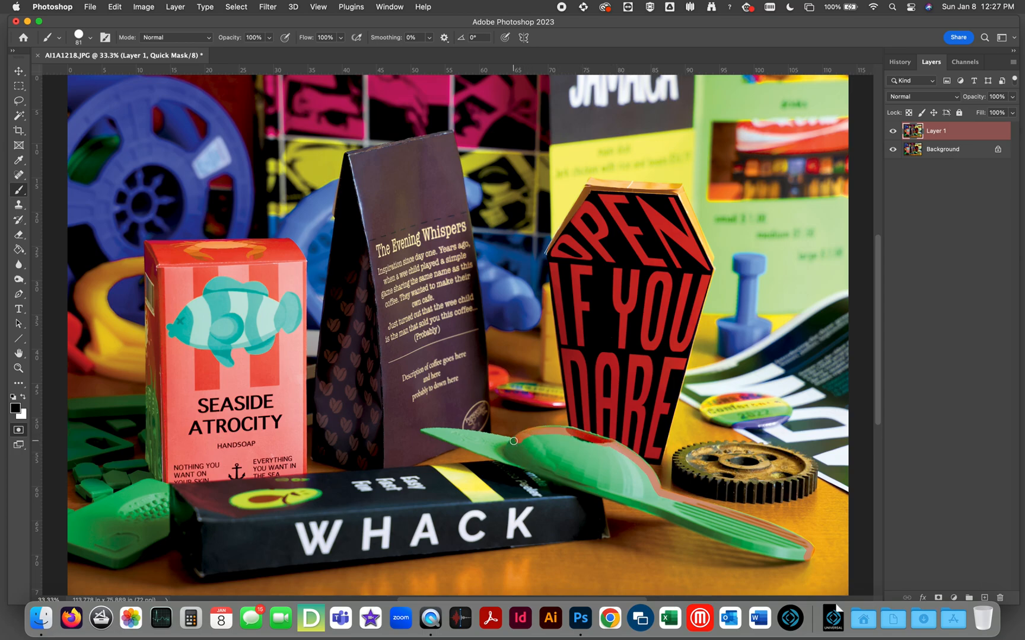
shift+click(481, 436)
shift+click(421, 432)
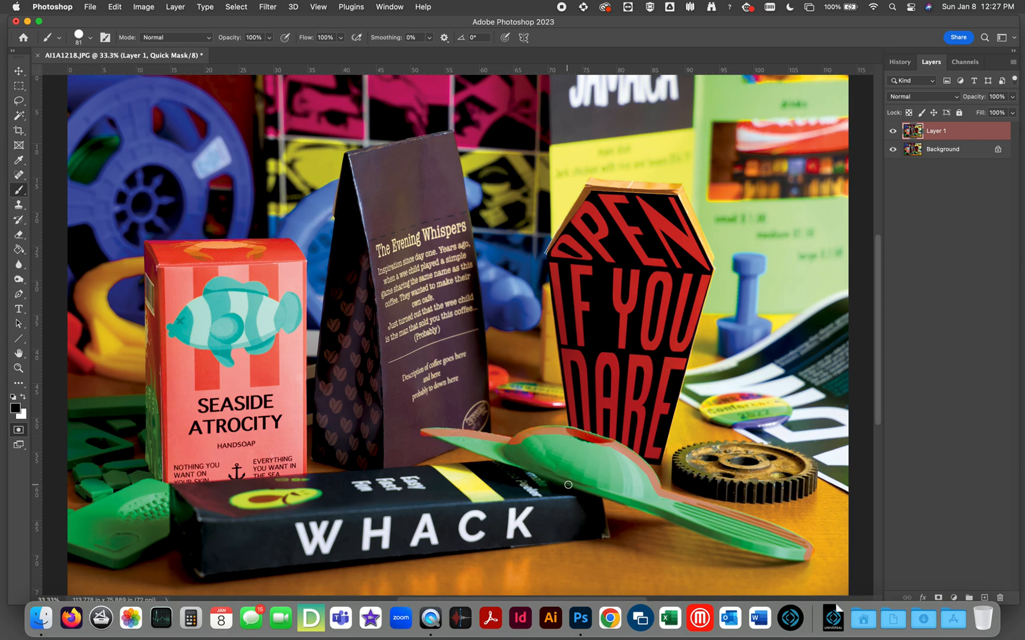
Continue the mask outline around the WHACK box and along the underside of the green handle to close the shape.
shift+click(498, 464)
shift+click(171, 488)
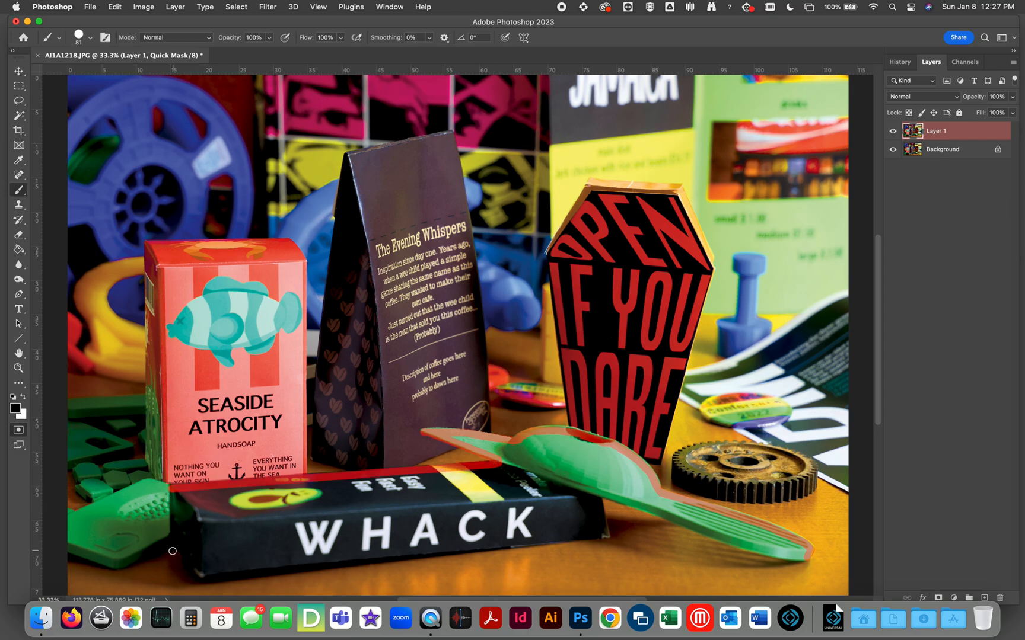
shift+click(171, 548)
shift+click(200, 575)
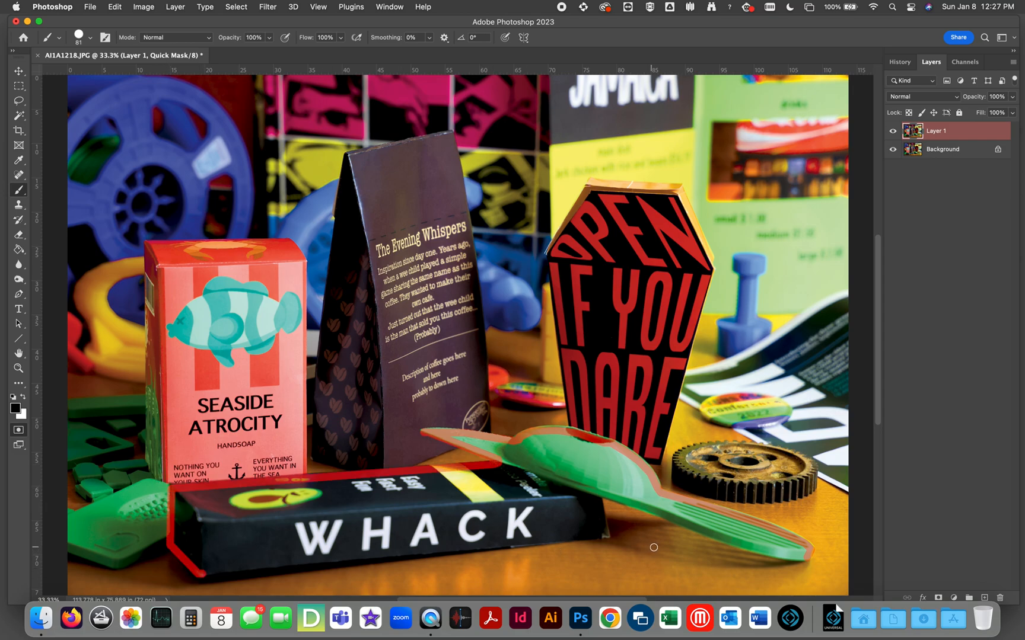
shift+click(607, 536)
shift+click(597, 496)
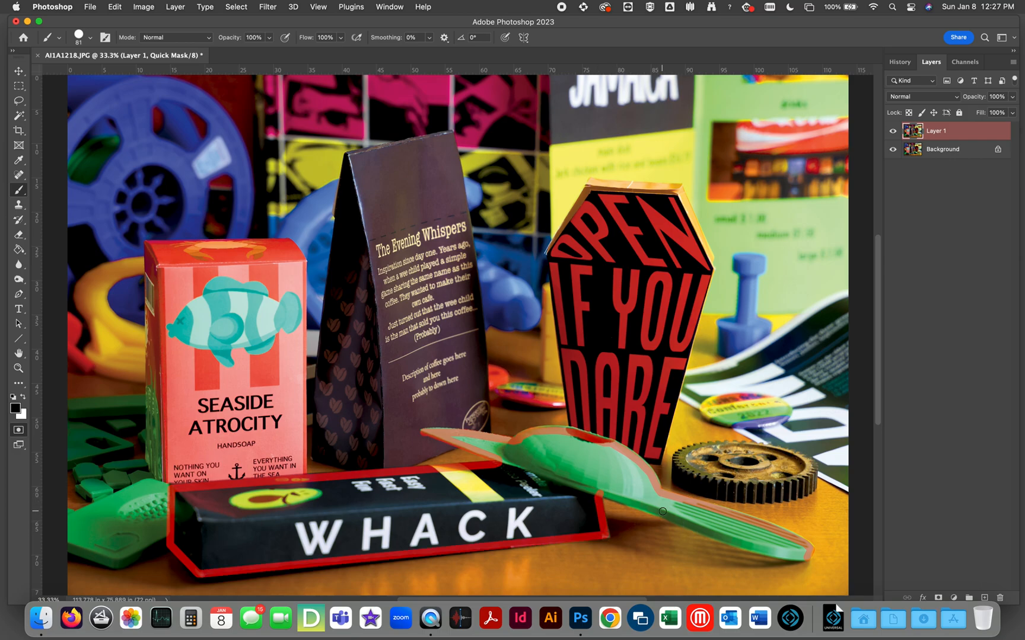
shift+click(715, 541)
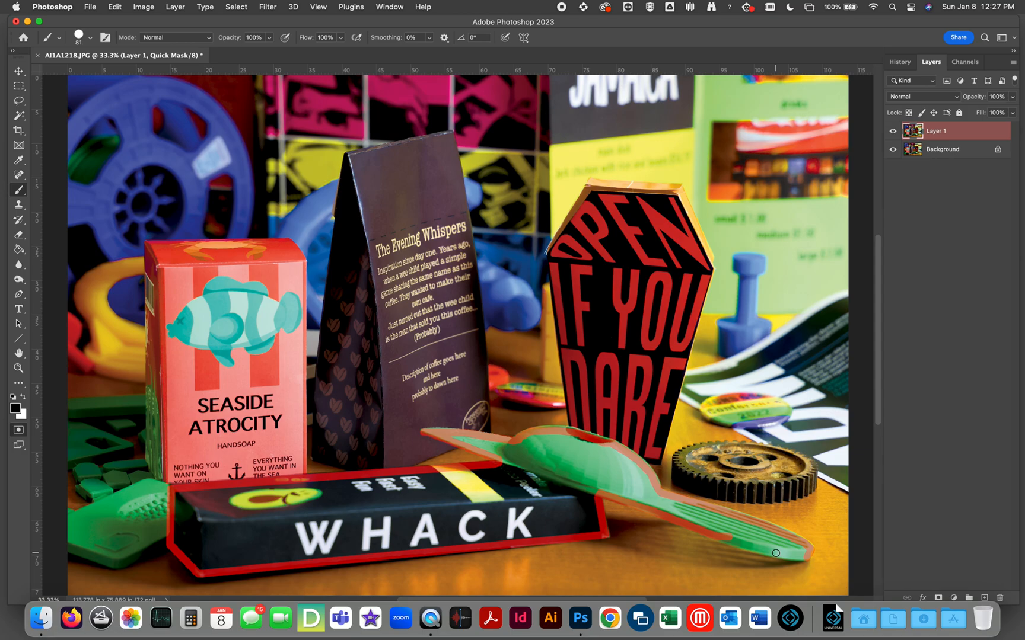
shift+click(805, 558)
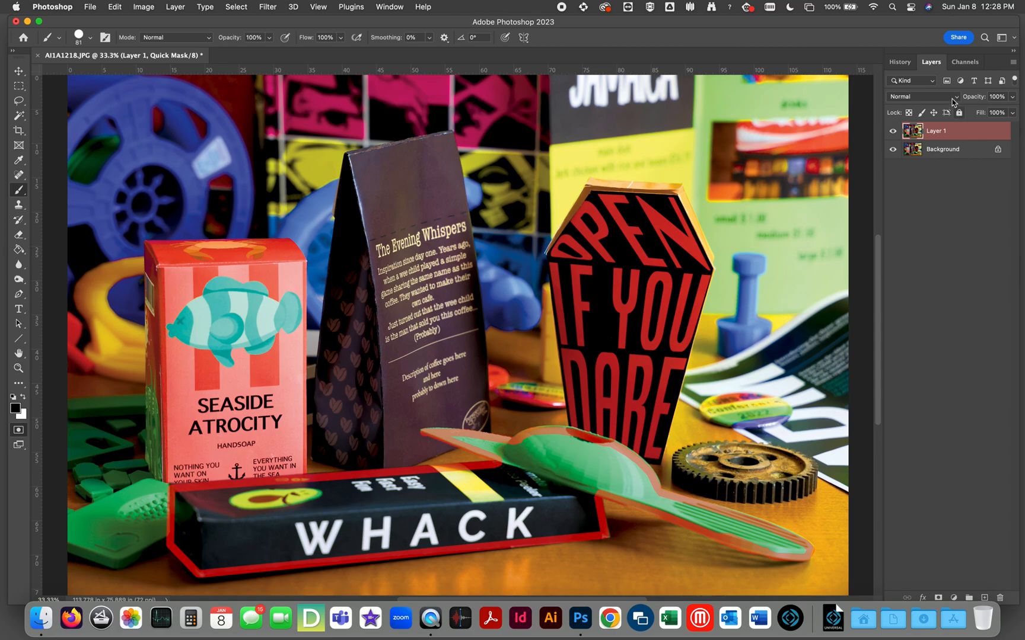
Display the Quick Mask channel alone and fill the outlined shape with black using the Paint Bucket.
click(959, 65)
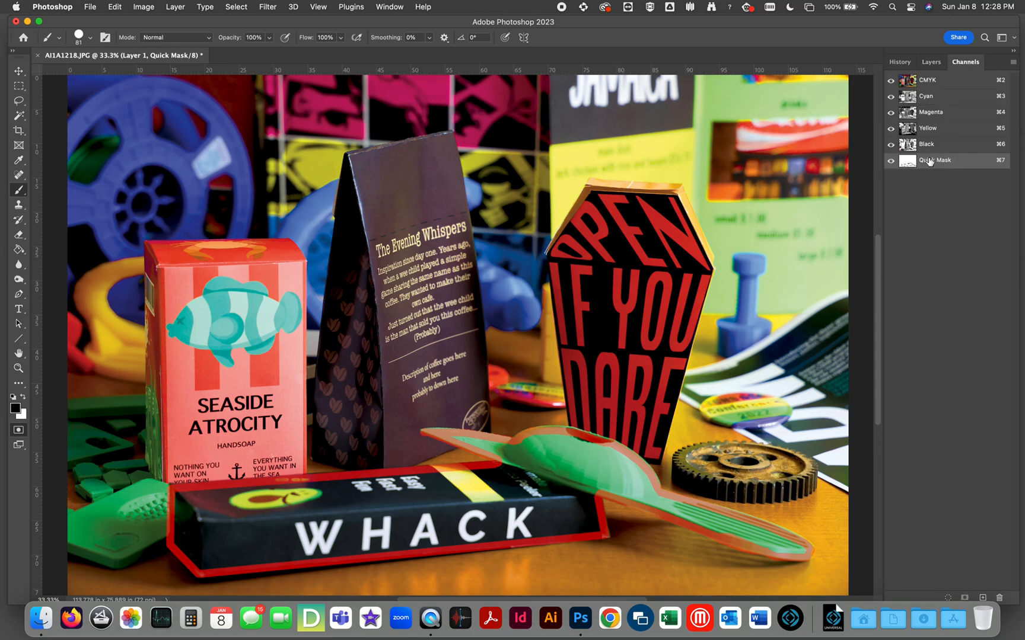
click(891, 82)
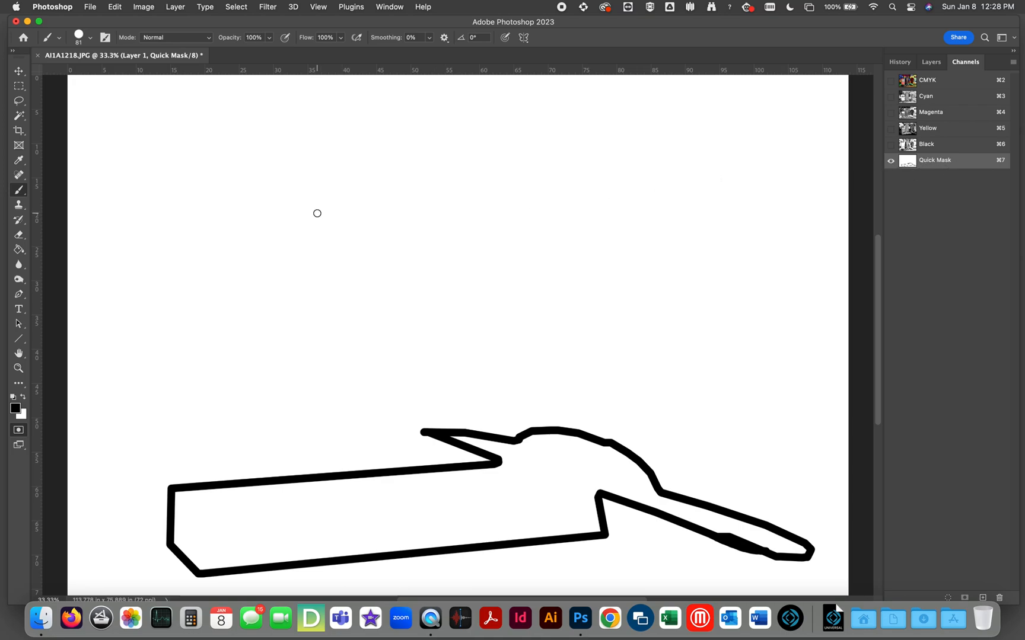
click(19, 250)
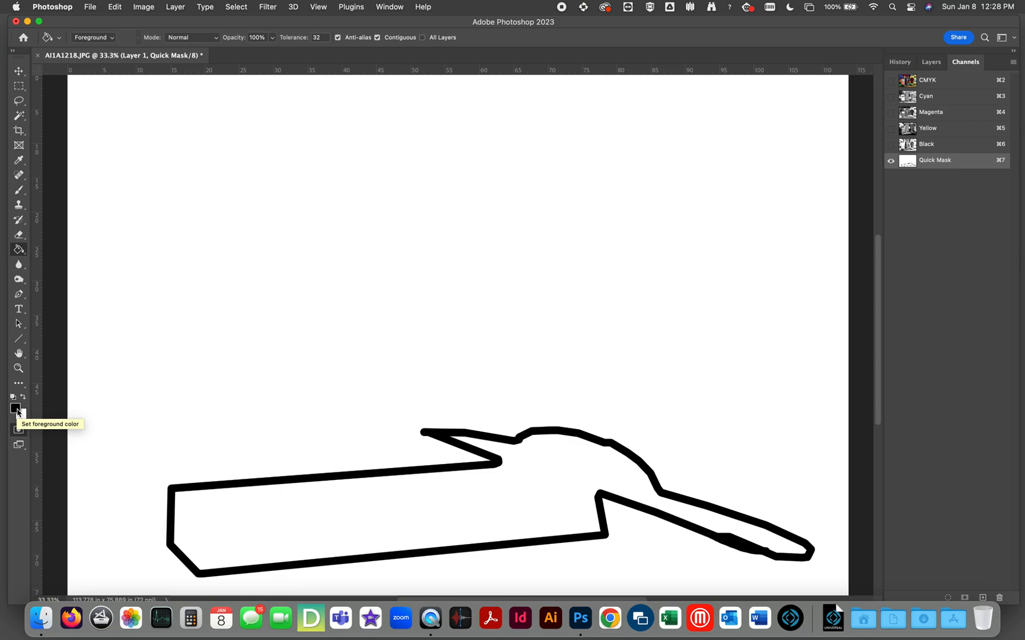
click(402, 513)
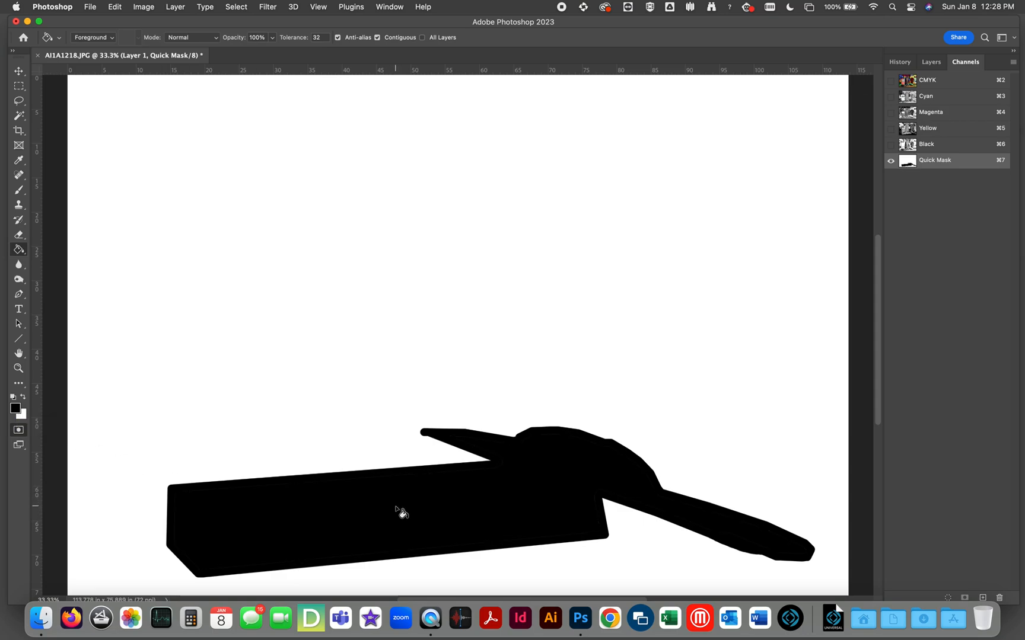
Examine the seam between the brushed outline and the black fill near the tool's pointed tip at high magnification.
key(z)
drag(398, 409, 471, 450)
drag(617, 520, 339, 280)
drag(519, 433, 372, 320)
drag(318, 235, 380, 290)
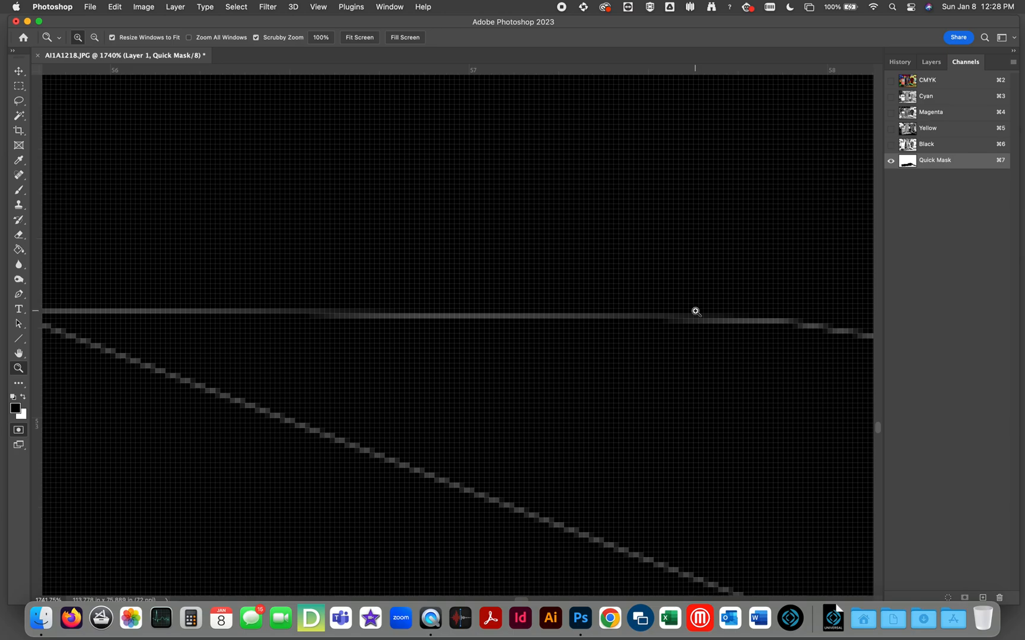
key(super+minus)
key(super+minus)
key(super+minus)
key(super+minus)
key(super+minus)
key(super+minus)
key(super+minus)
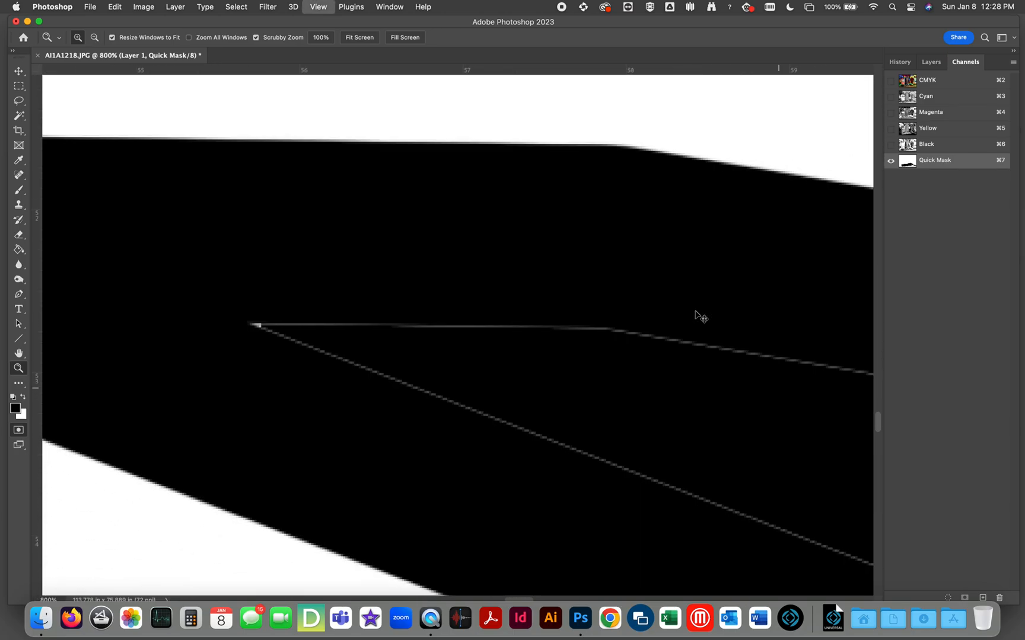
key(super+minus)
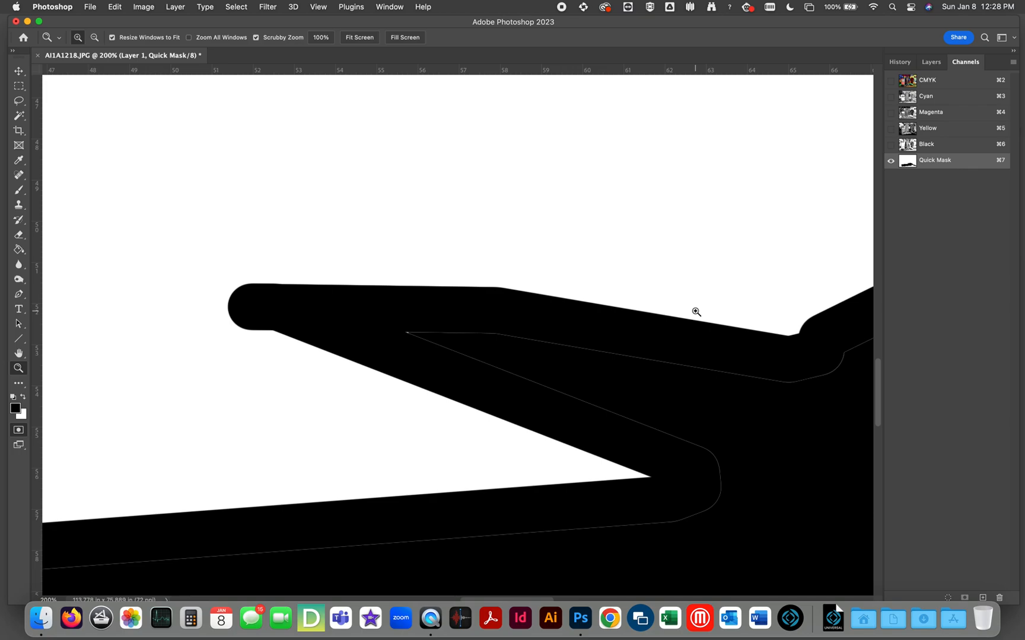
Apply Levels to the Quick Mask channel with a black input of 188, and fit the whole mask in view.
key(super+l)
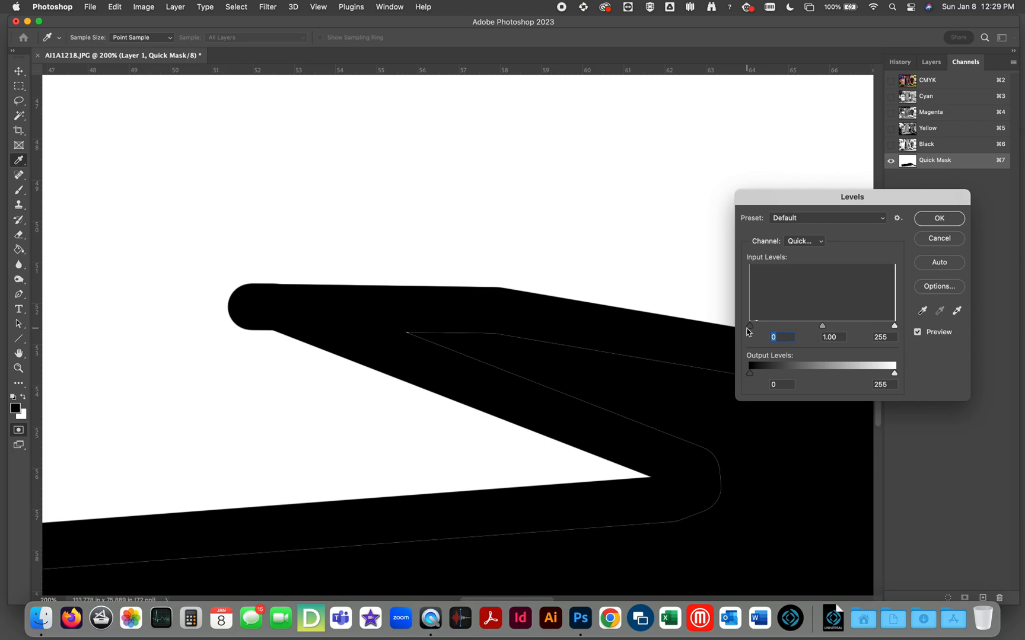
drag(749, 326, 857, 325)
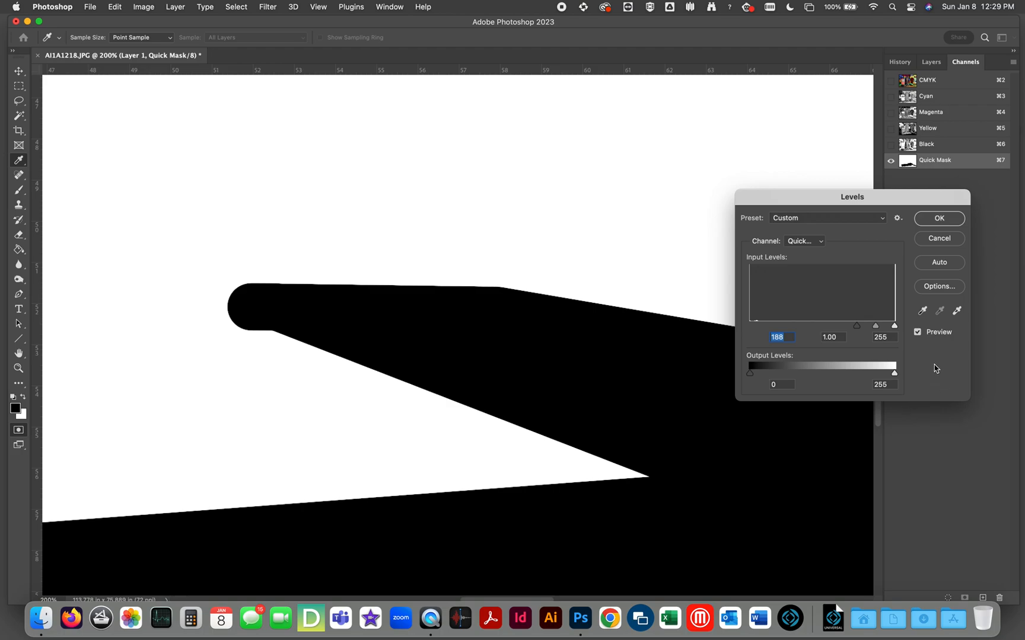
click(939, 219)
key(z)
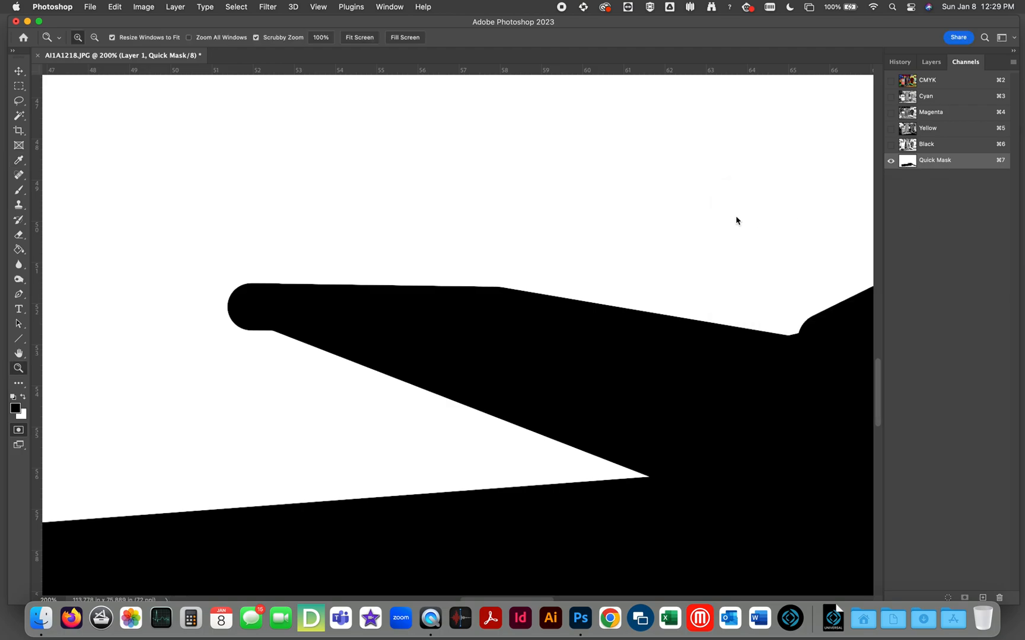
click(363, 37)
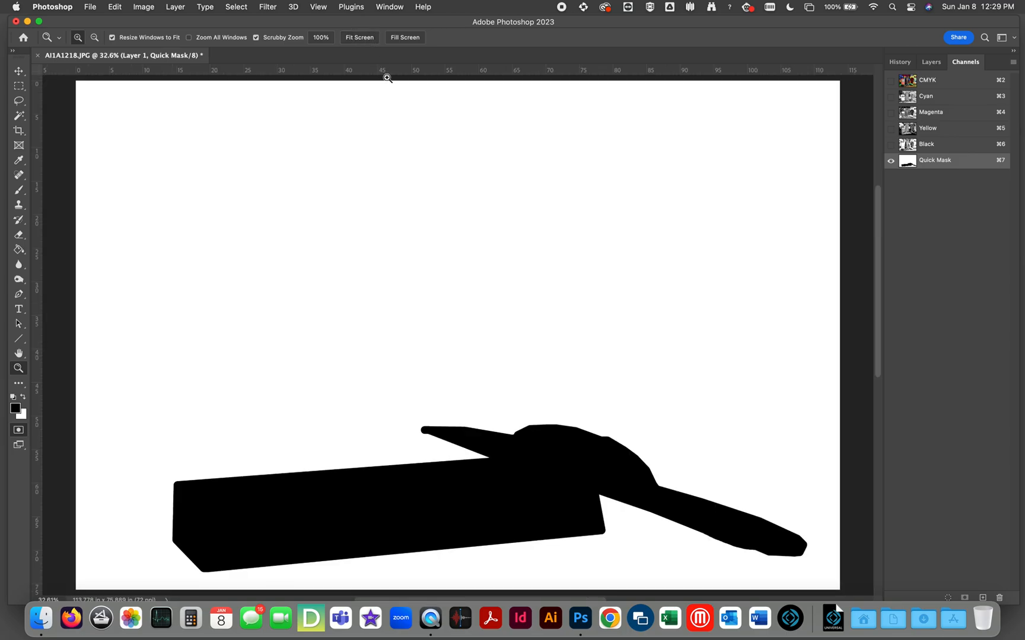
Return to the CMYK composite on Layer 1 and show the Quick Mask as an overlay on the photo.
click(928, 80)
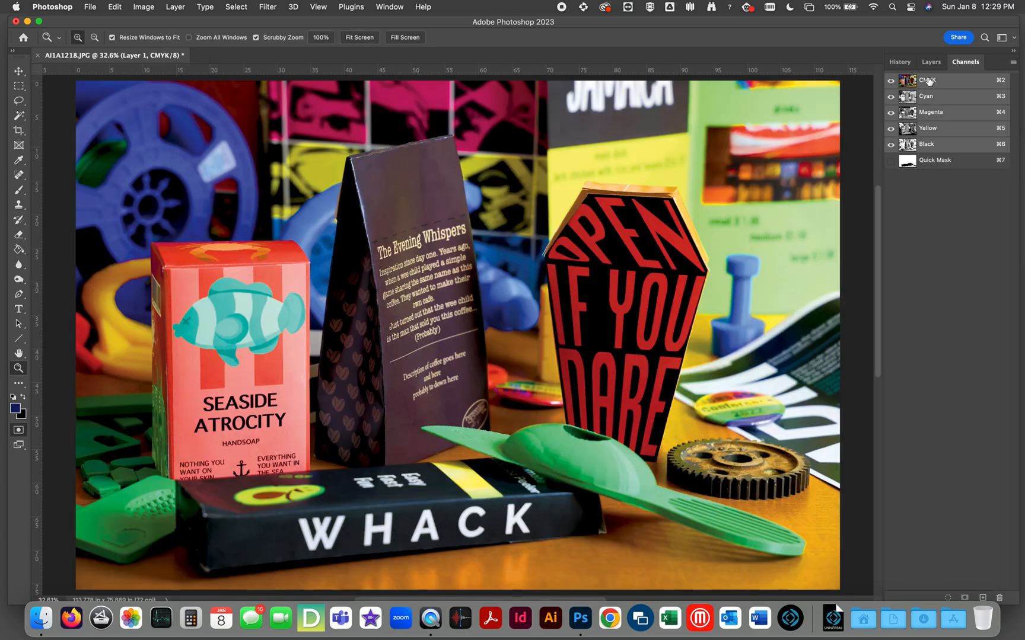
click(900, 62)
click(958, 66)
click(930, 61)
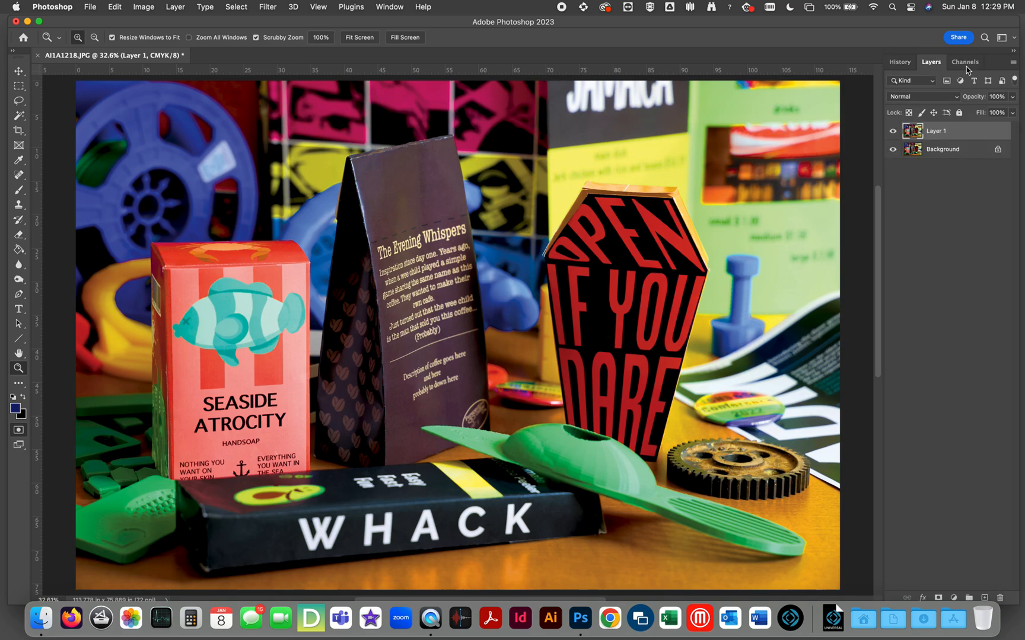
click(965, 62)
click(890, 161)
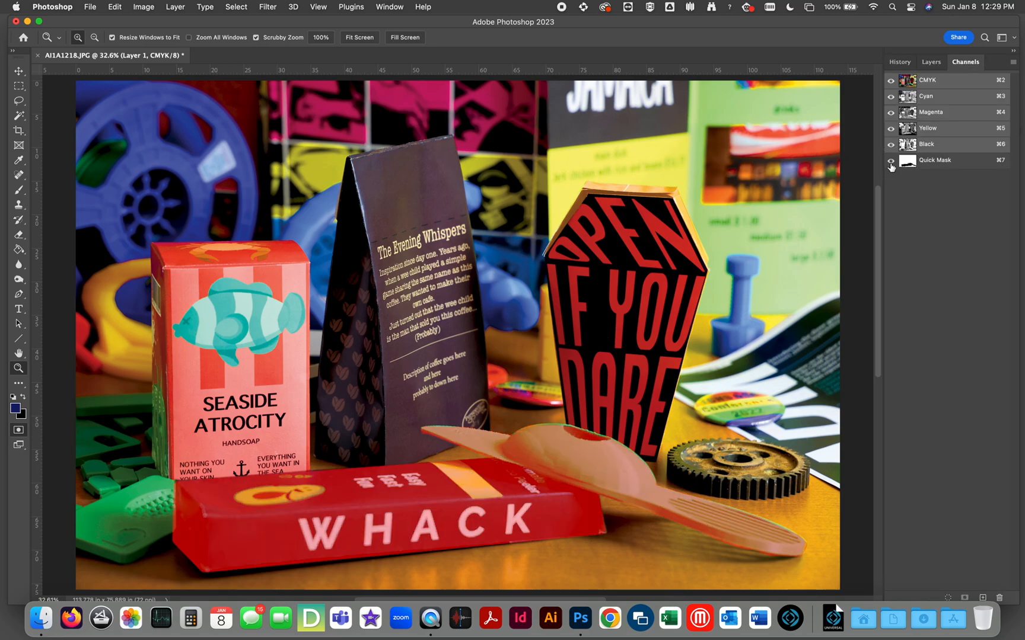
click(932, 62)
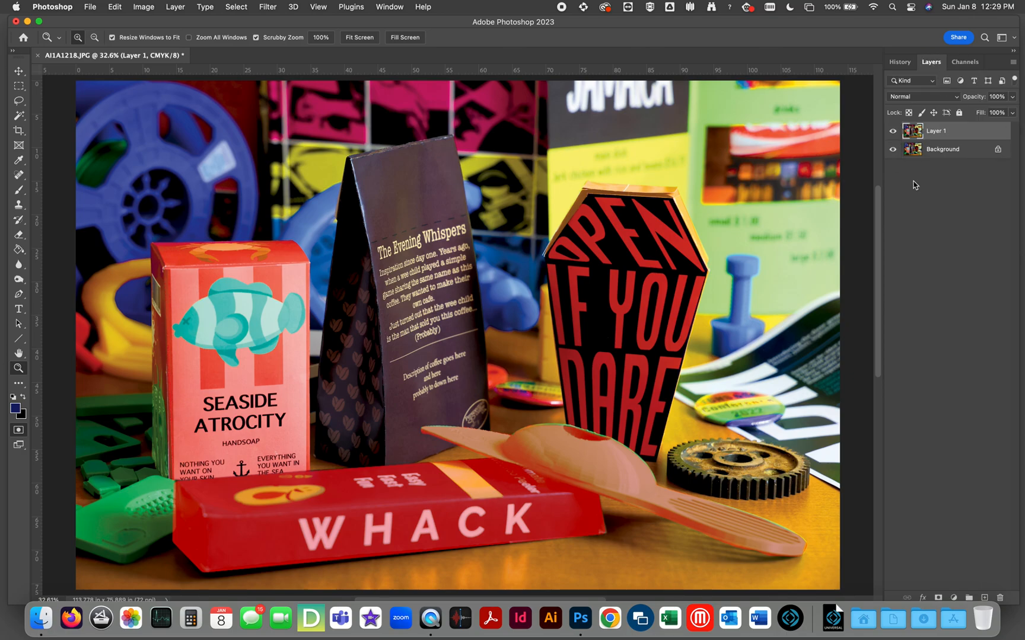
Convert the Quick Mask to a selection, copy the box and avocado tool to a new layer, and check the isolated cutout.
key(q)
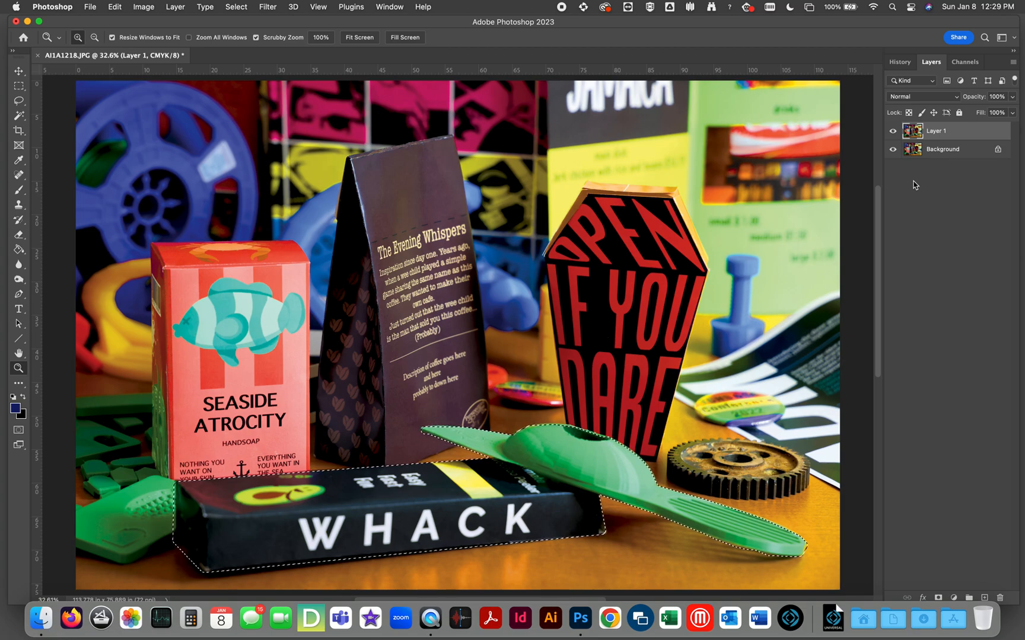
key(cmd+j)
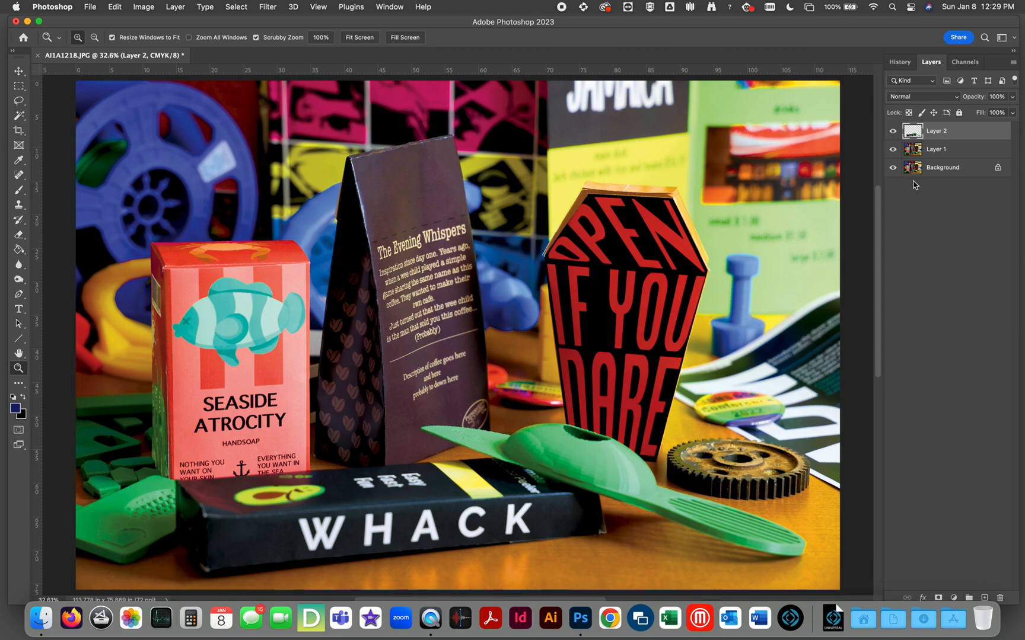
drag(893, 154, 894, 191)
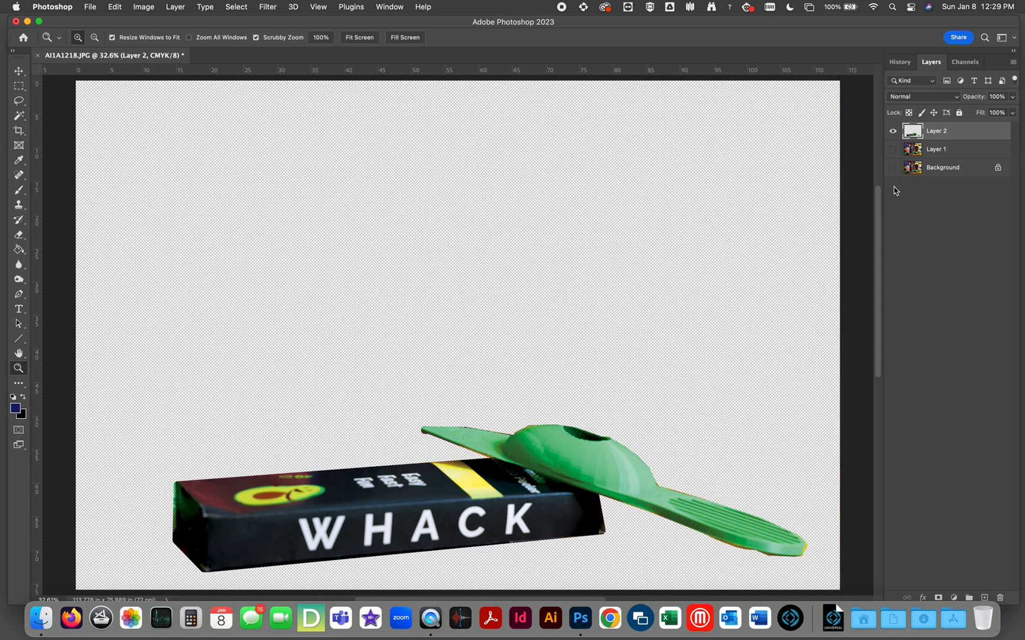
drag(893, 150, 893, 168)
With the photo layers visible, start a Quick Mask on Layer 1 and brush an outline around the OPEN IF YOU DARE coffin box.
click(919, 153)
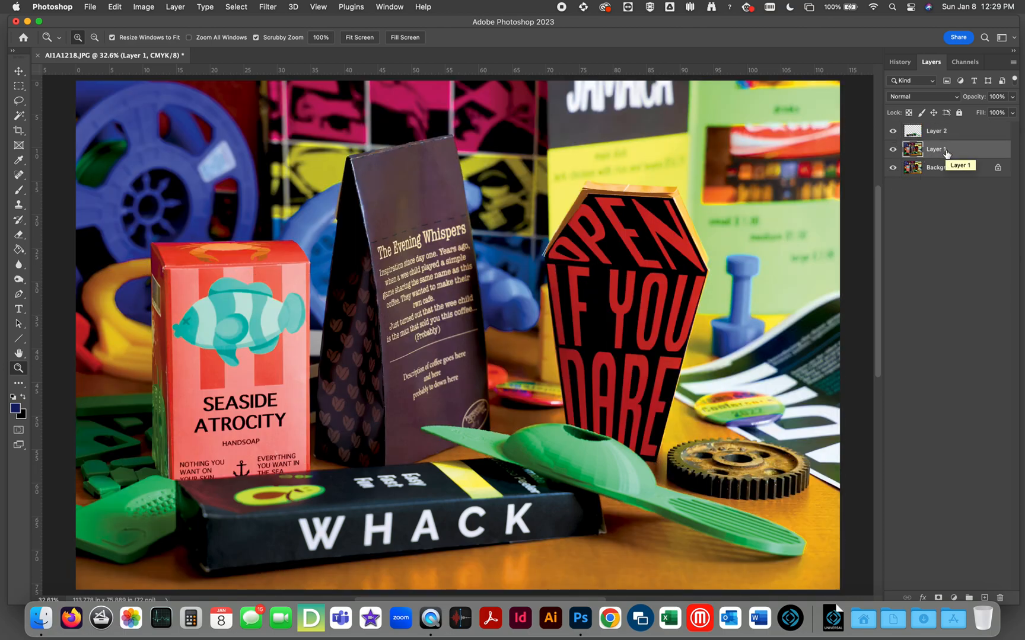
key(q)
key(b)
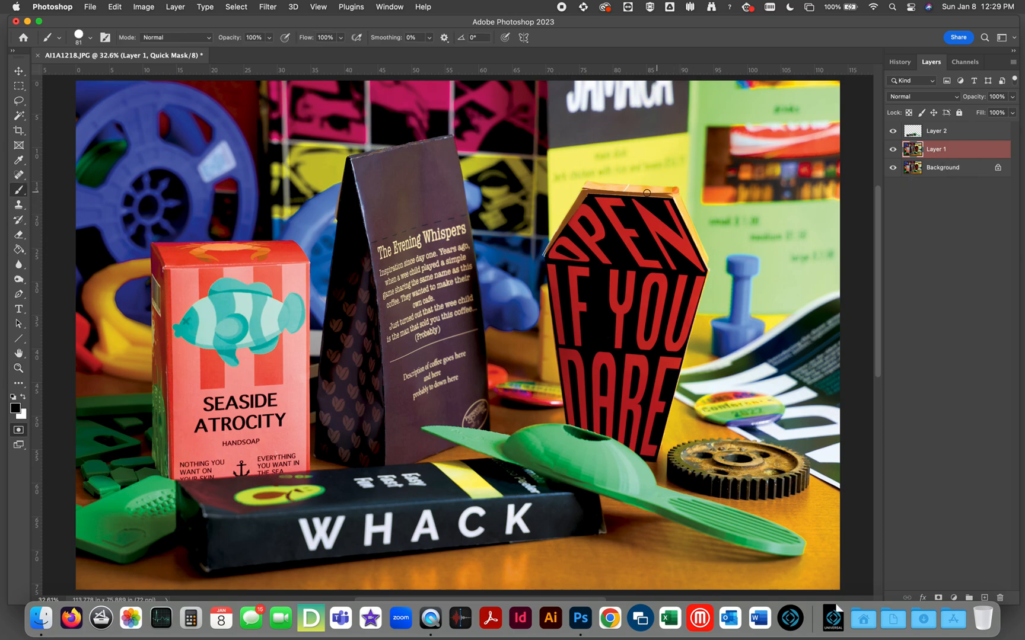
shift+click(587, 186)
shift+click(550, 255)
shift+click(570, 429)
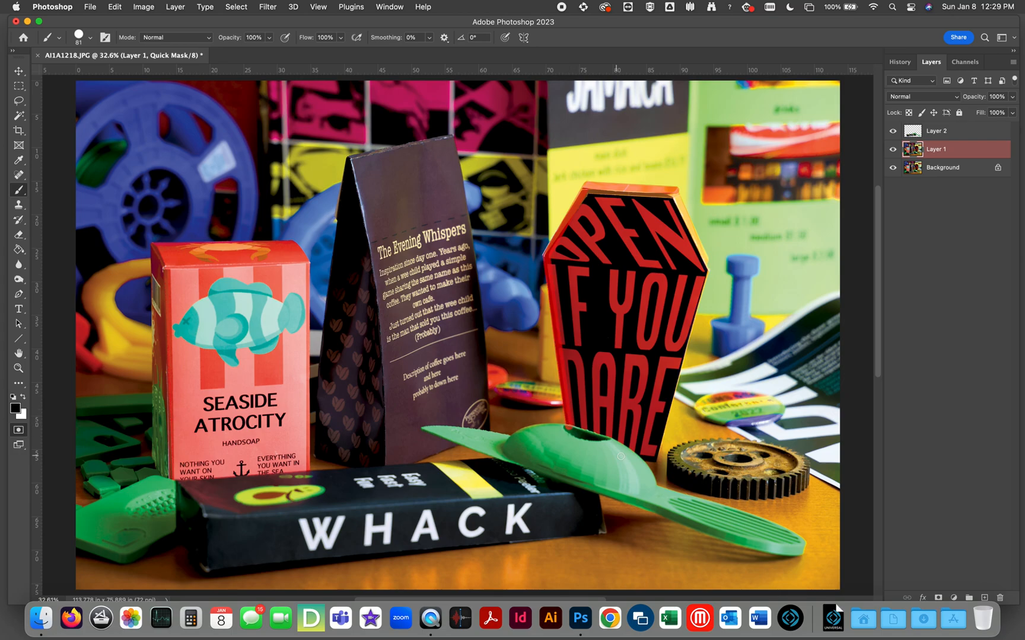
shift+click(640, 459)
shift+click(653, 458)
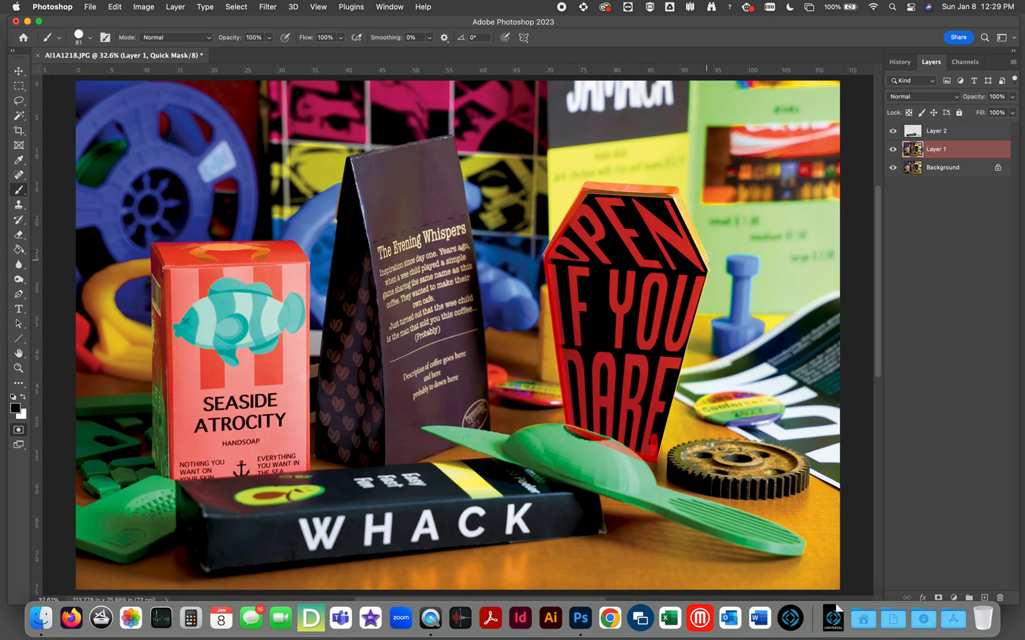
shift+click(704, 271)
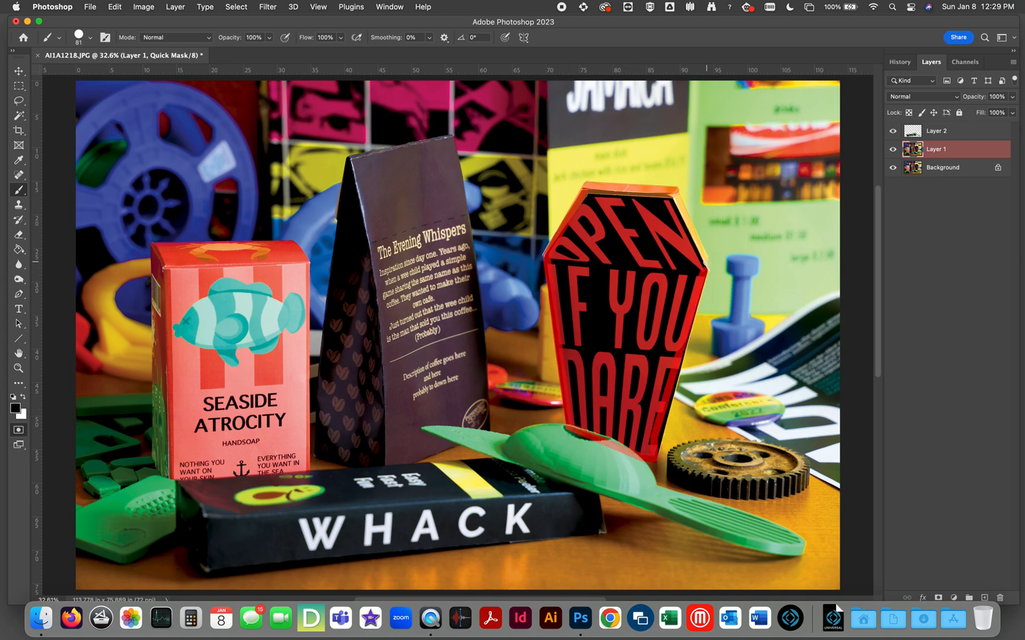
shift+click(674, 193)
Brush the mask outline around The Evening Whispers coffee bag, following the avocado tool's pointed tip where it overlaps the bag.
mouse_move(494, 428)
mouse_down()
mouse_move(424, 425)
mouse_move(453, 445)
mouse_move(419, 432)
mouse_up()
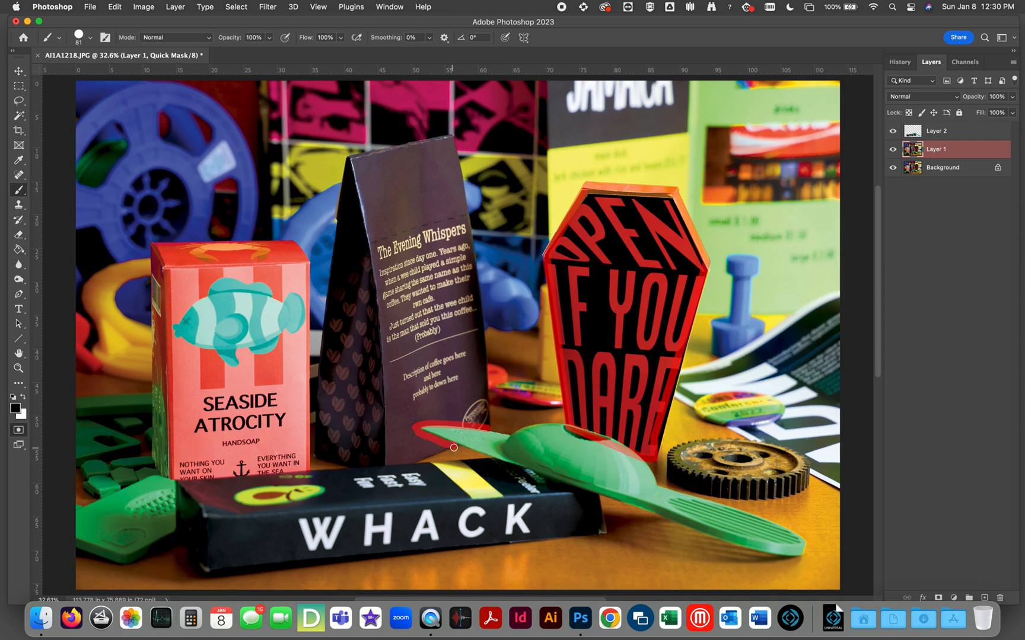
shift+click(415, 461)
shift+click(315, 455)
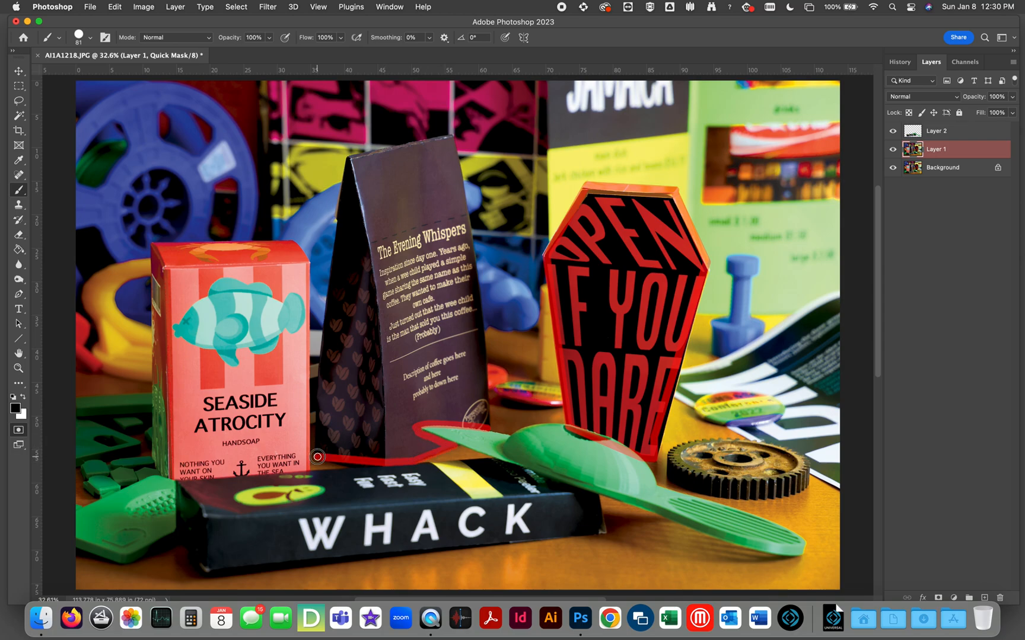
shift+click(352, 157)
shift+click(453, 137)
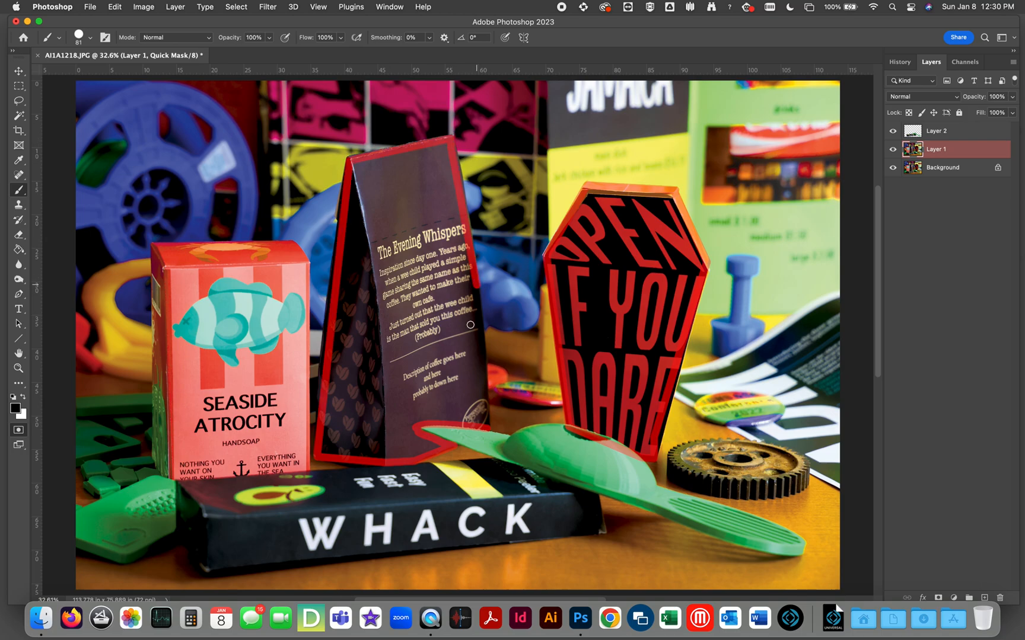
shift+click(487, 426)
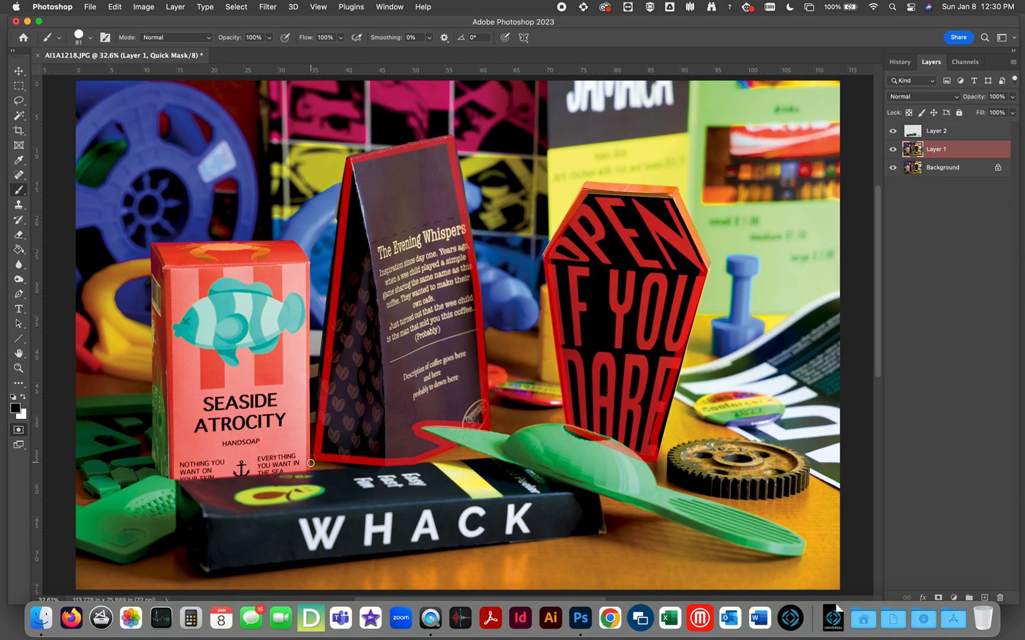
Brush the mask outline around the Seaside Atrocity soap box, closing it along the box's base.
shift+click(307, 261)
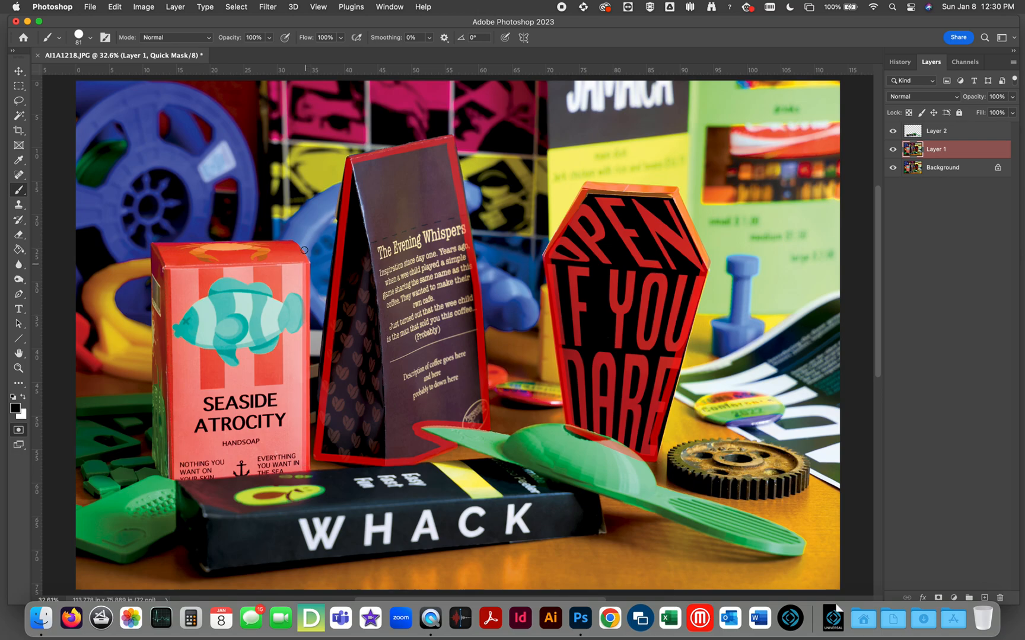
shift+click(155, 246)
shift+click(157, 458)
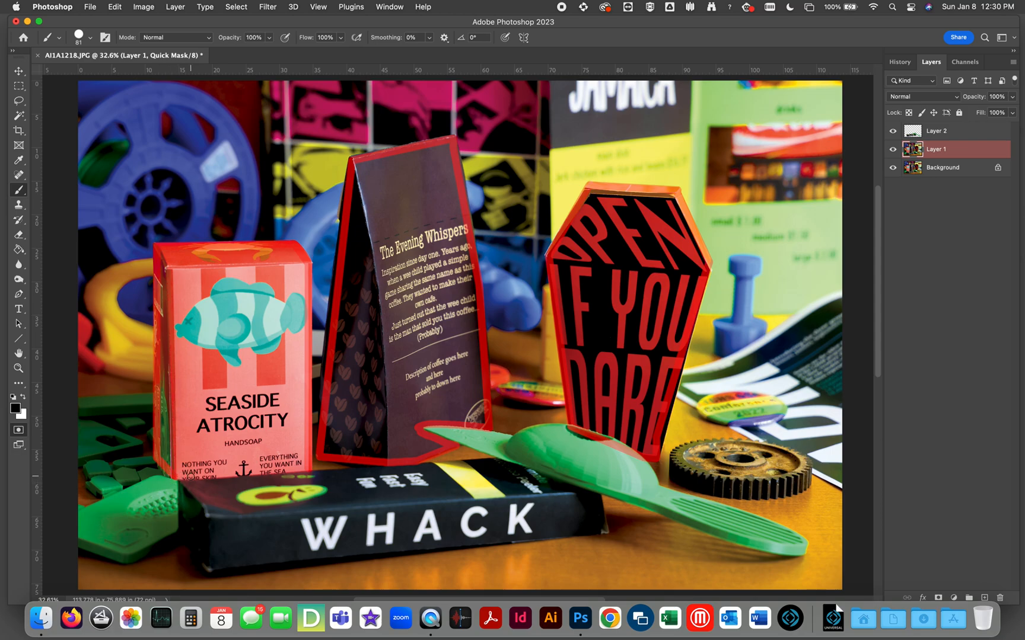
shift+click(307, 468)
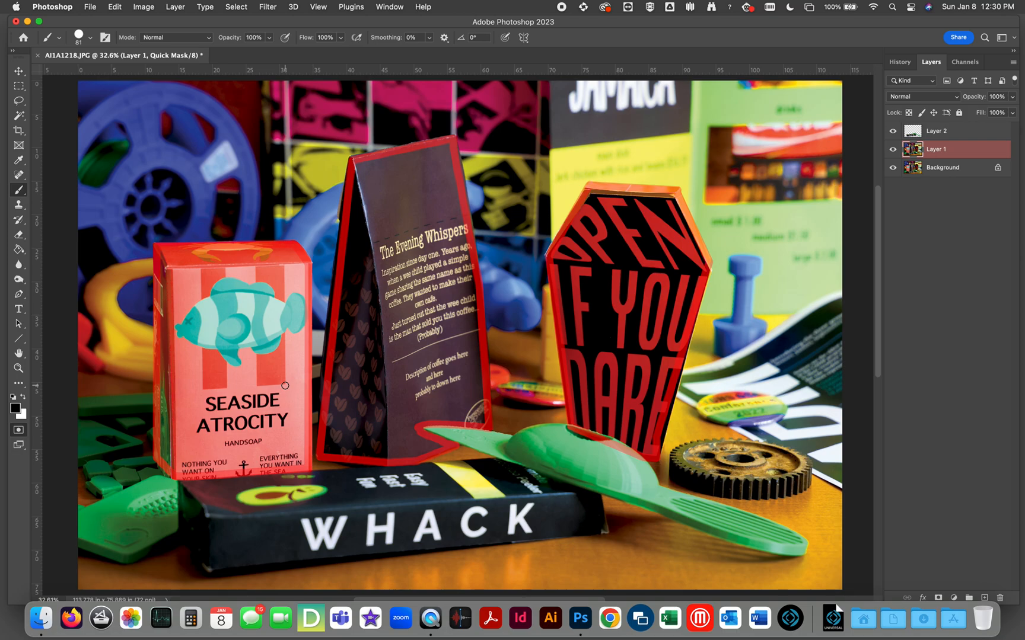
Fill the interiors of the soap box, coffee bag and coffin box outlines with the Paint Bucket.
click(17, 251)
click(197, 312)
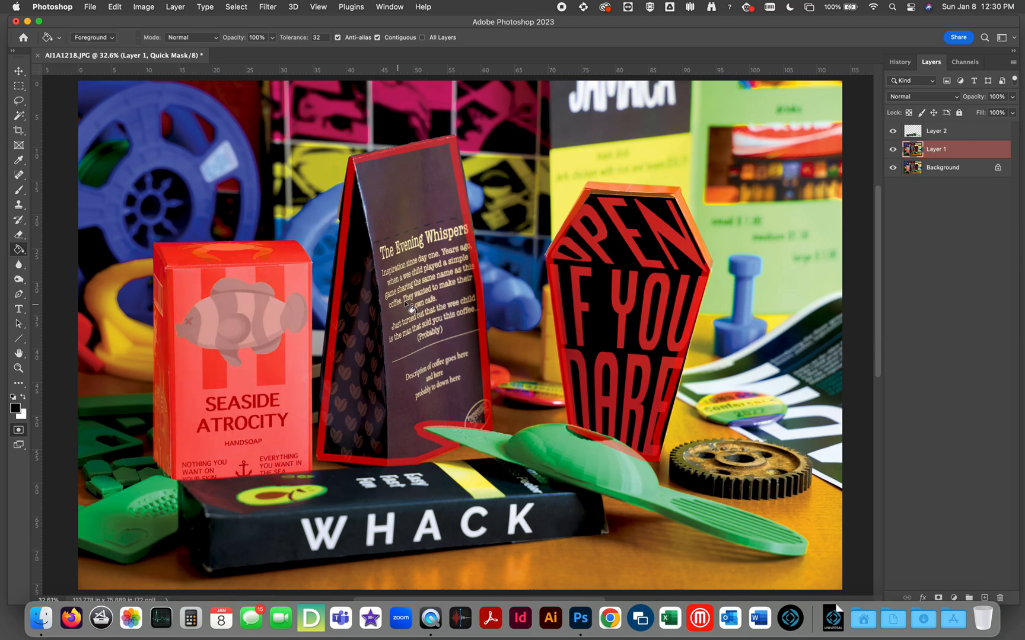
click(400, 303)
click(612, 305)
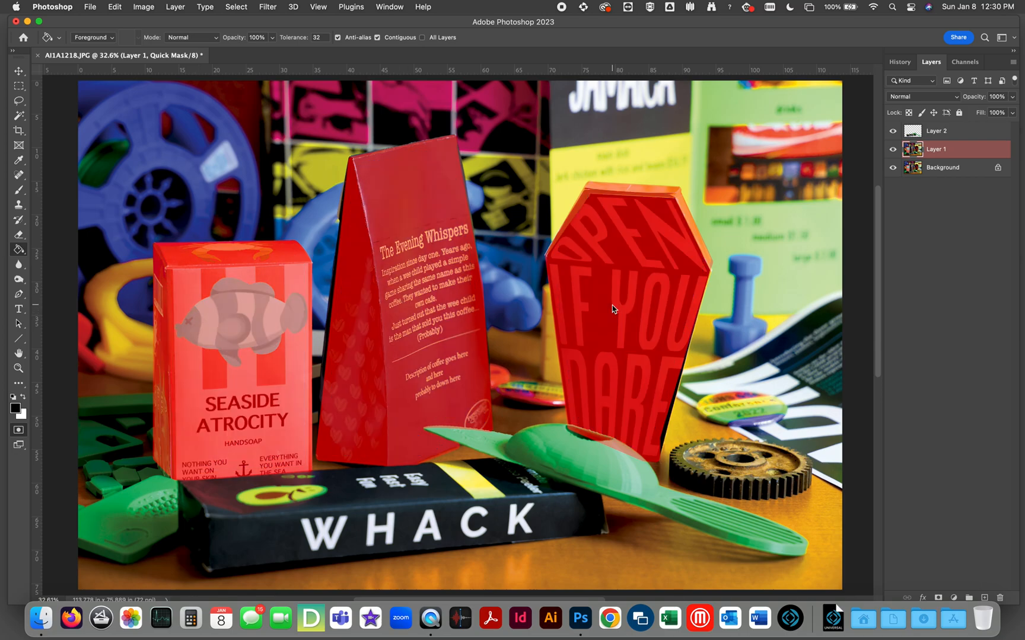
Harden the mask edges by applying Levels to the Quick Mask with a black input of 167.
key(super+l)
drag(751, 326, 846, 330)
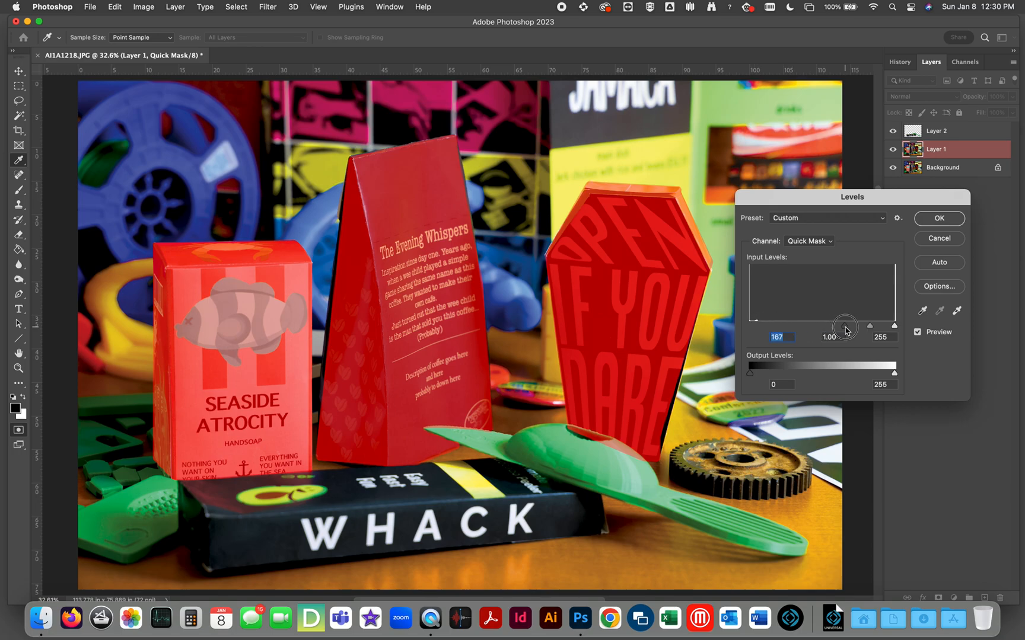
click(940, 219)
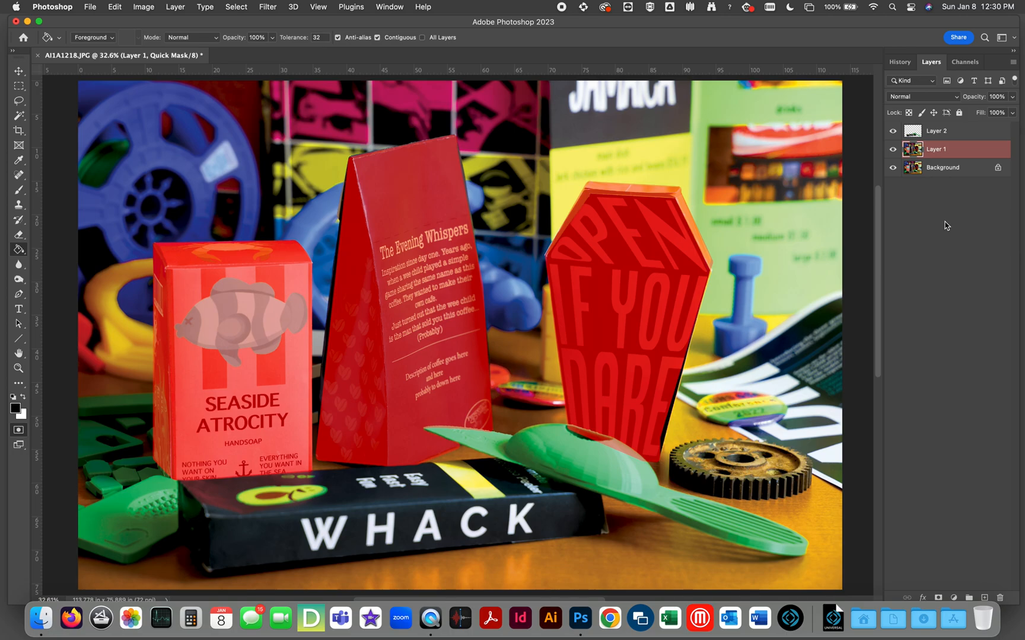
Convert the Quick Mask to a selection, copy the three packages to a new layer, and show only that layer.
key(q)
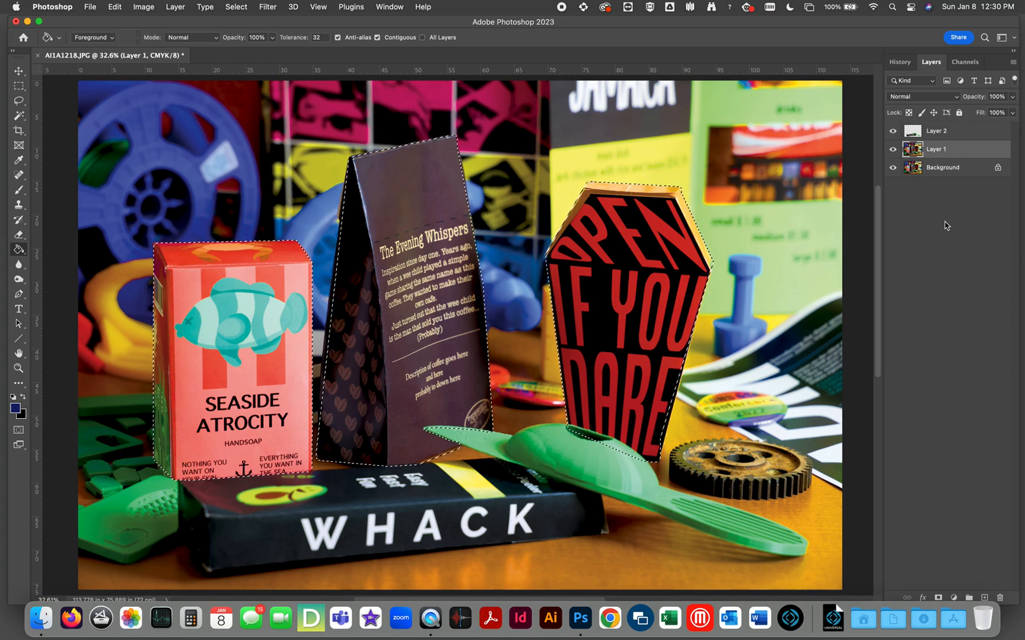
key(super+j)
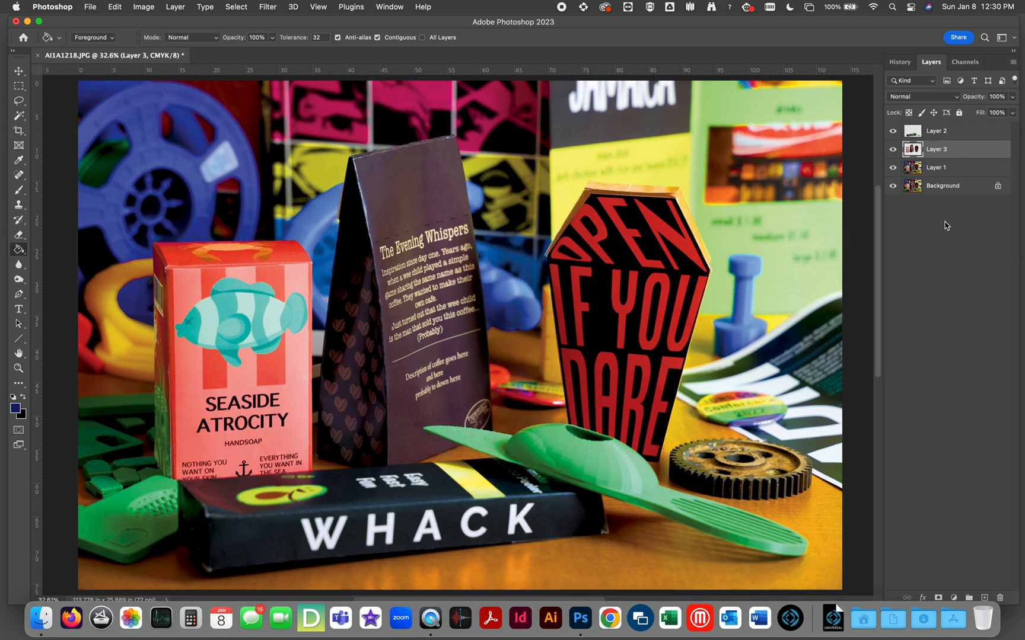
drag(892, 167, 892, 186)
click(893, 131)
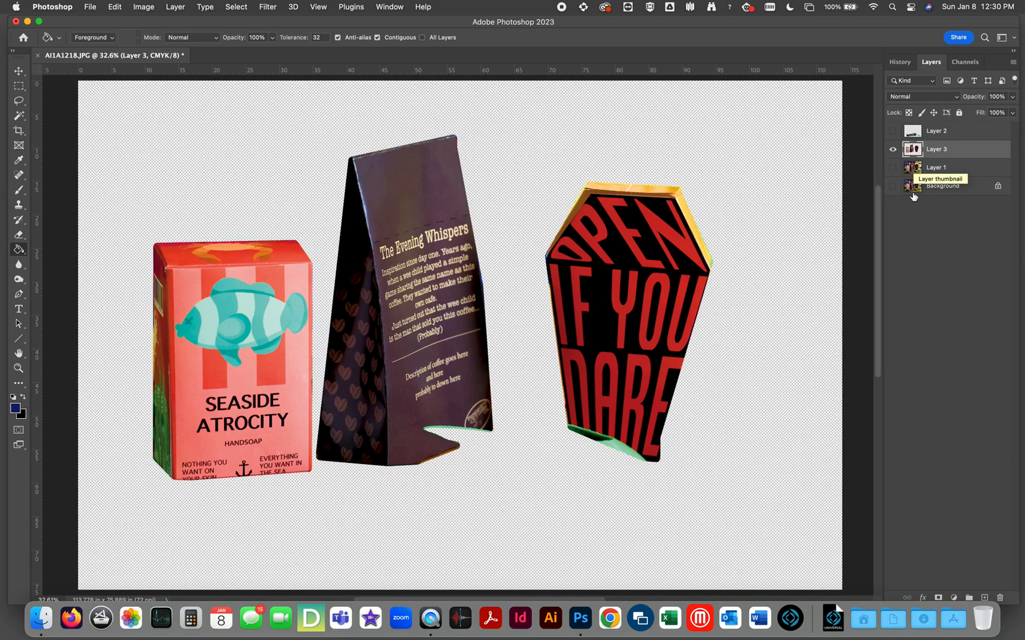
Select Layer 2 and view its cutout alone, showing Layer 3 and Layer 1 with it again.
click(949, 132)
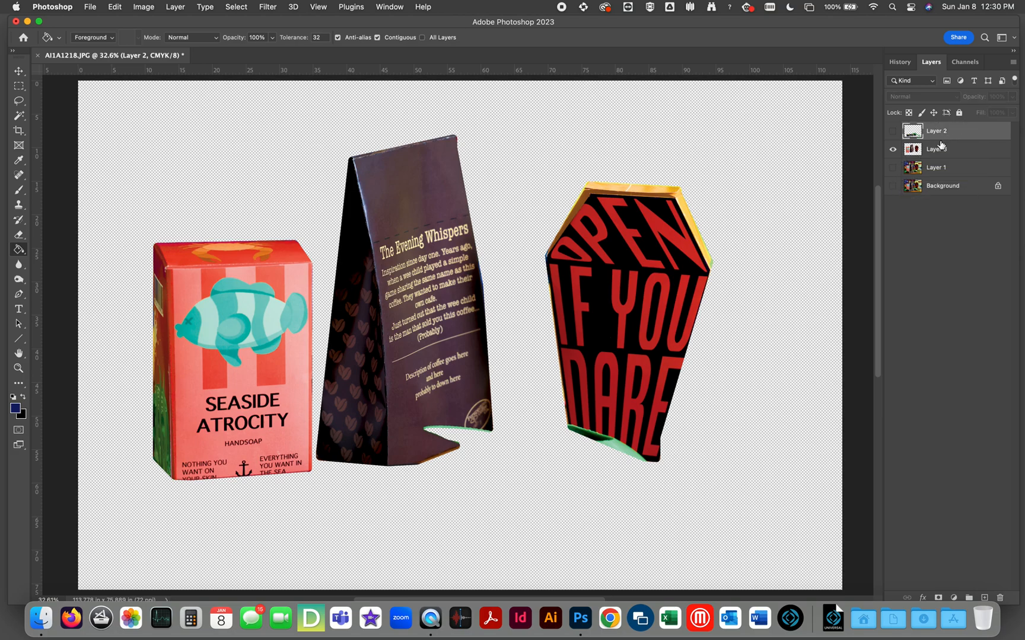
click(892, 131)
click(893, 150)
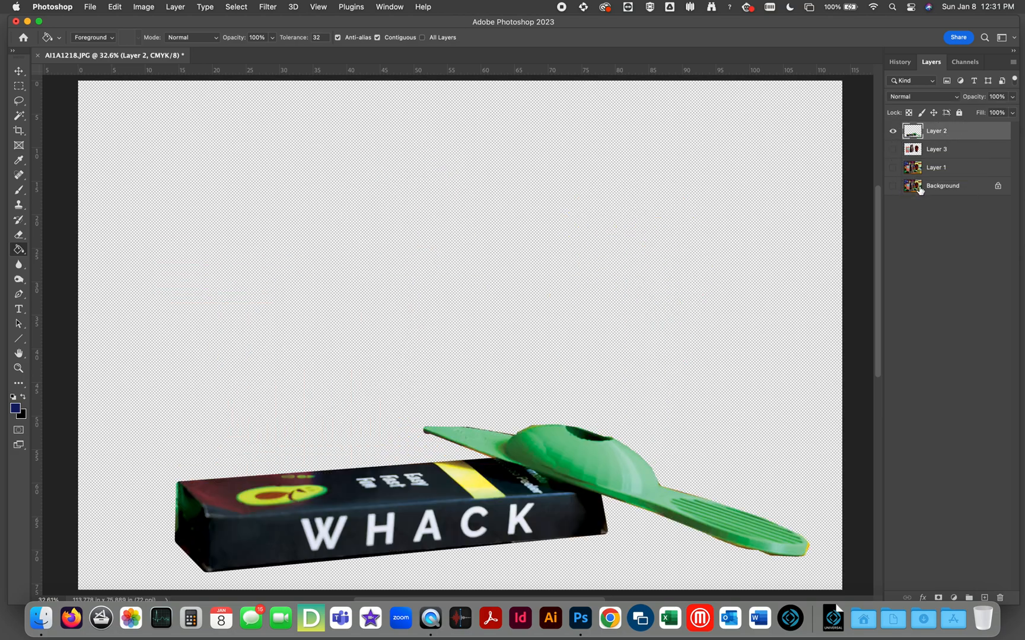
click(893, 150)
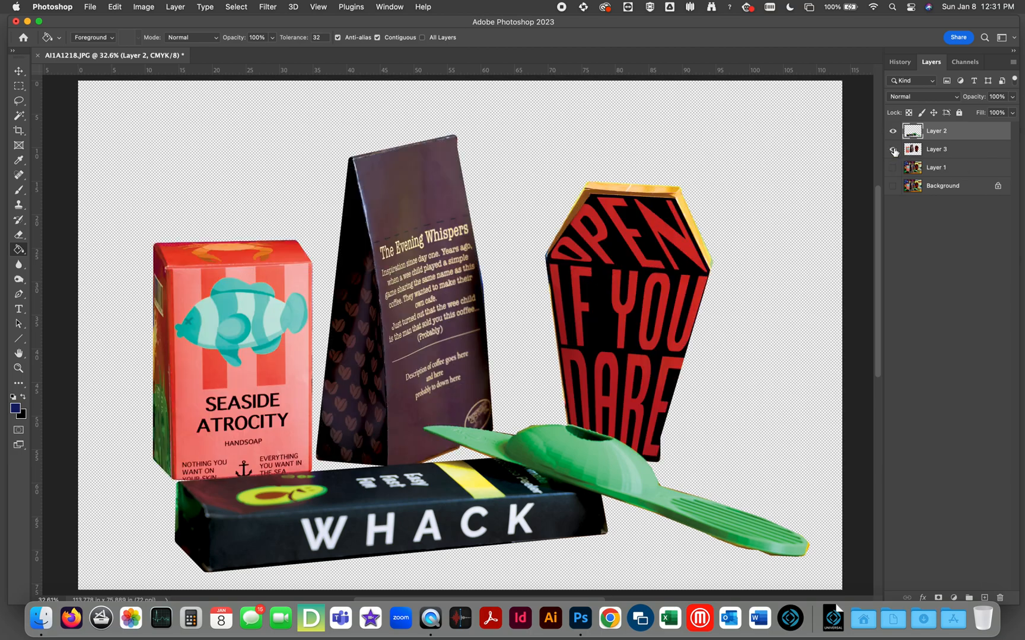
click(891, 171)
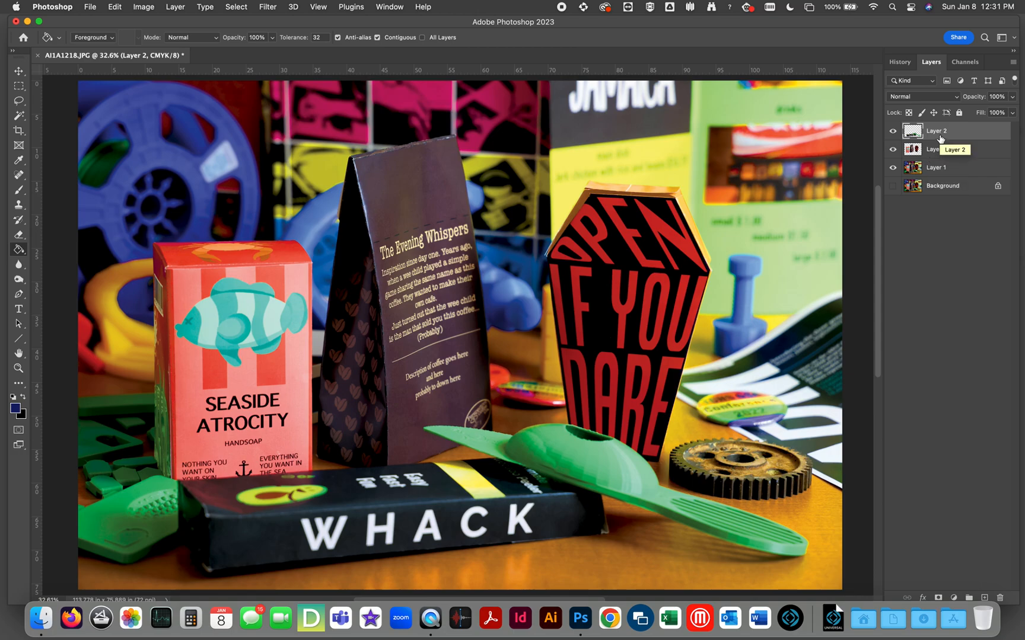
Duplicate Layer 2, hide the other layers, and desaturate the copy with Hue/Saturation at a Saturation of -100.
key(super+j)
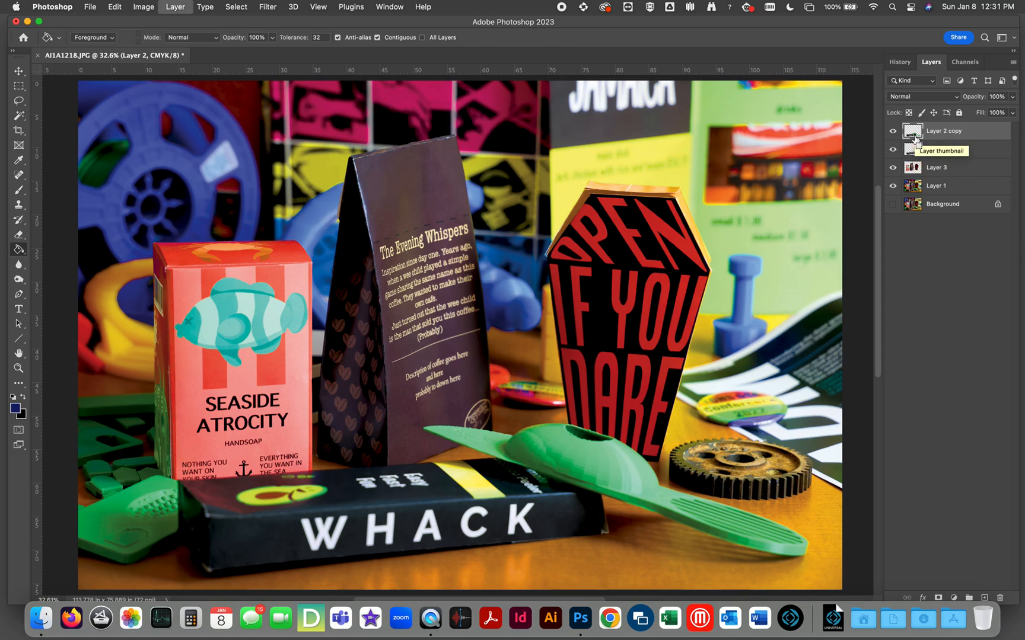
drag(893, 149, 894, 189)
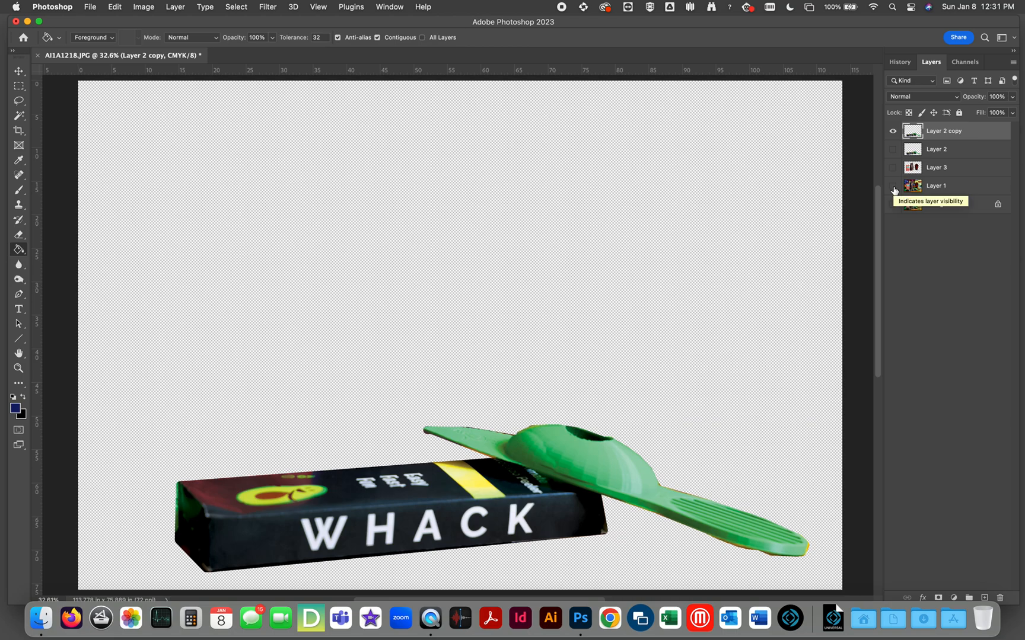
key(super+u)
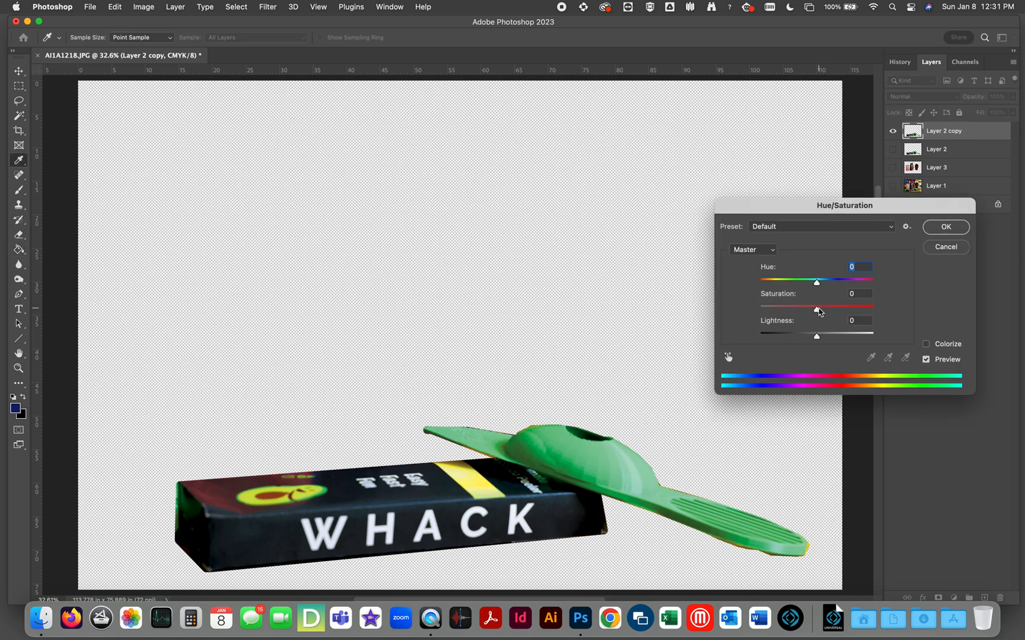
drag(816, 309, 709, 307)
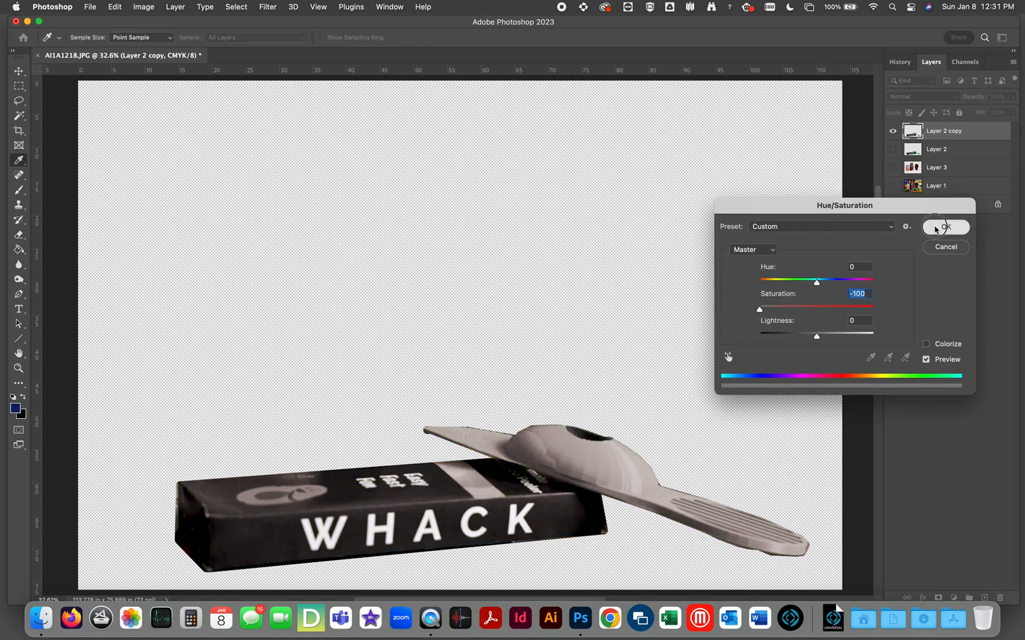
click(935, 228)
Apply Levels to the desaturated copy, raising the black input to 219 and pulling the white input down for a stark black-and-white result.
key(super+l)
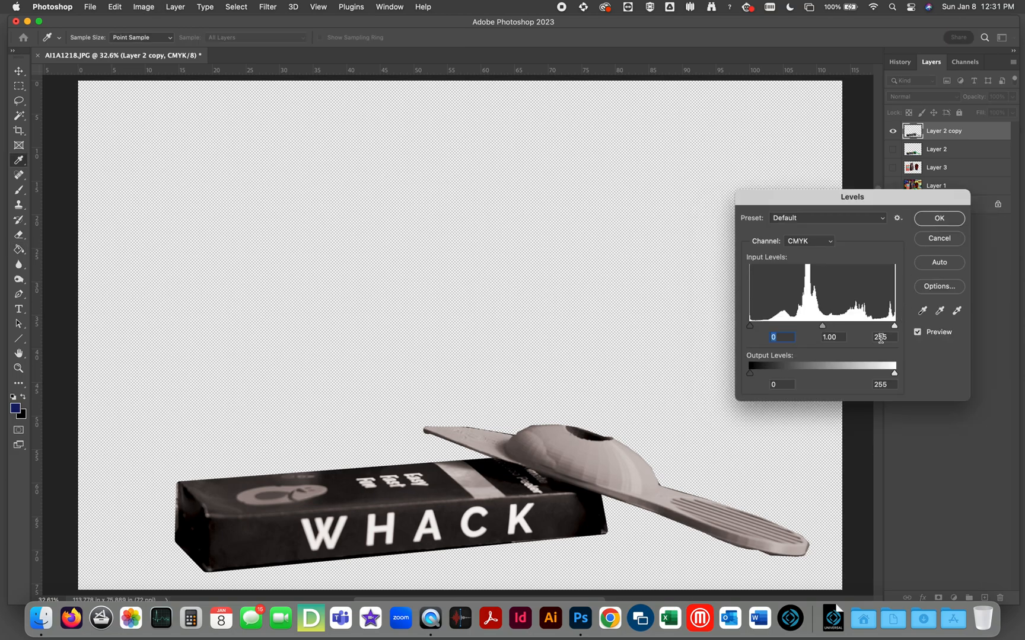
mouse_move(894, 327)
mouse_down()
mouse_move(777, 336)
mouse_move(895, 337)
mouse_up()
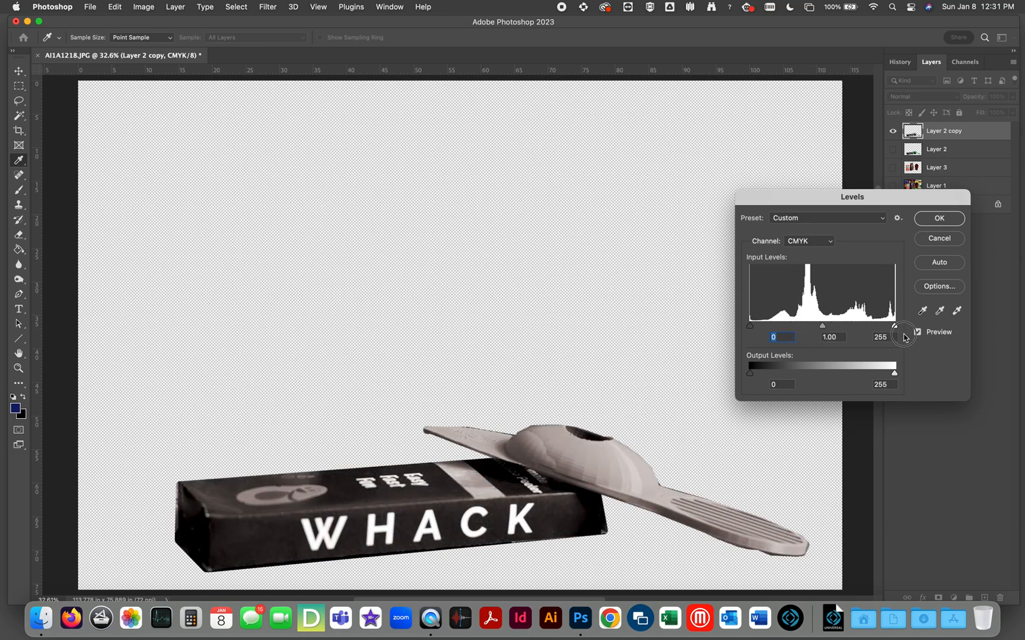
drag(750, 326, 875, 325)
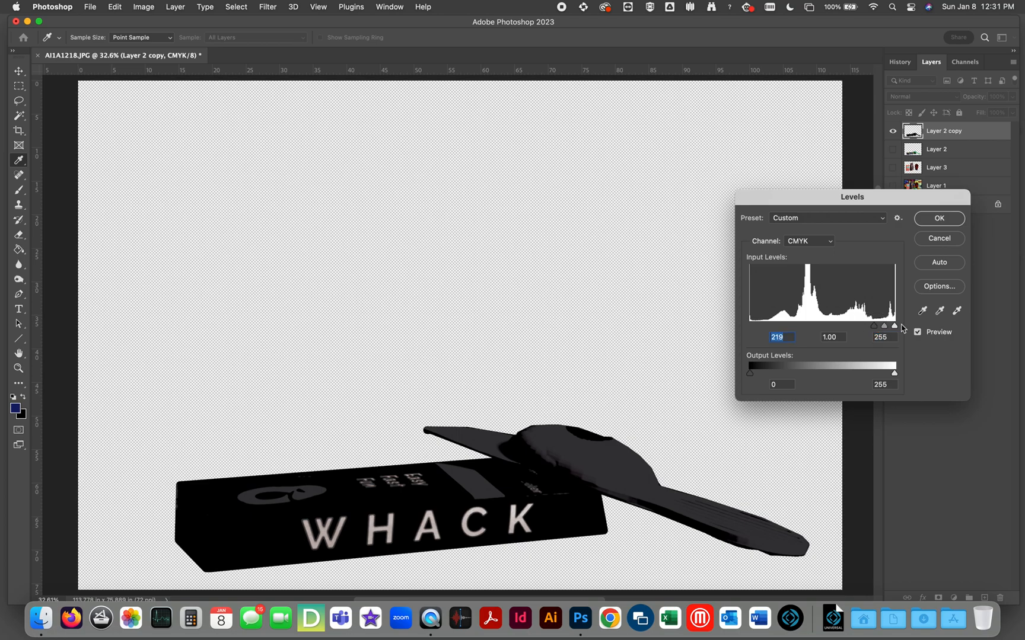
drag(894, 327, 826, 331)
click(939, 219)
key(g)
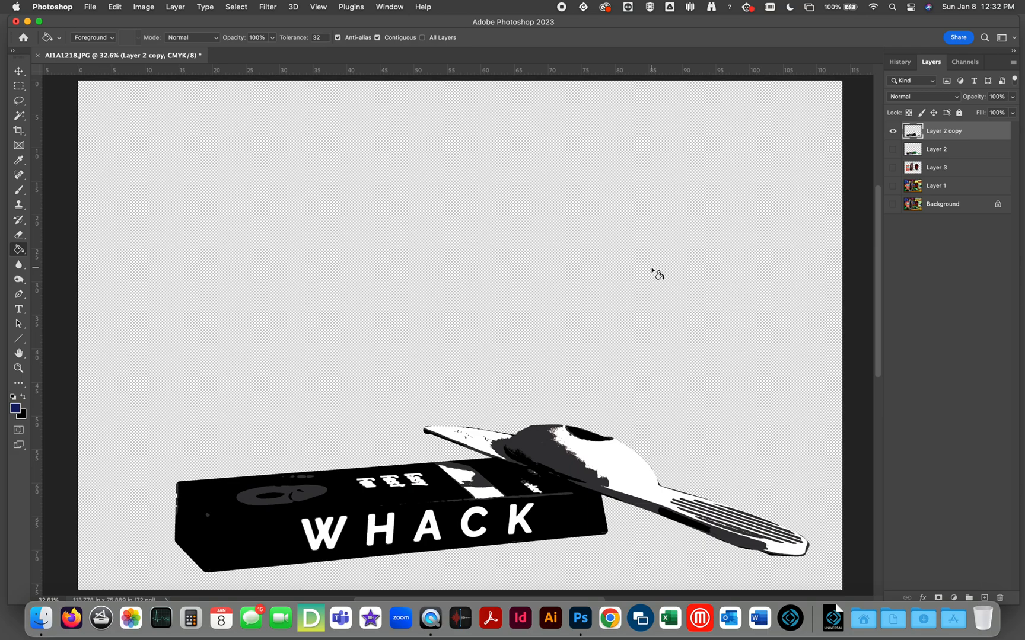
Apply Levels again to the Layer 2 copy with a black input of 243 to try darkening its remaining grays.
key(ctrl+l)
drag(750, 327, 890, 326)
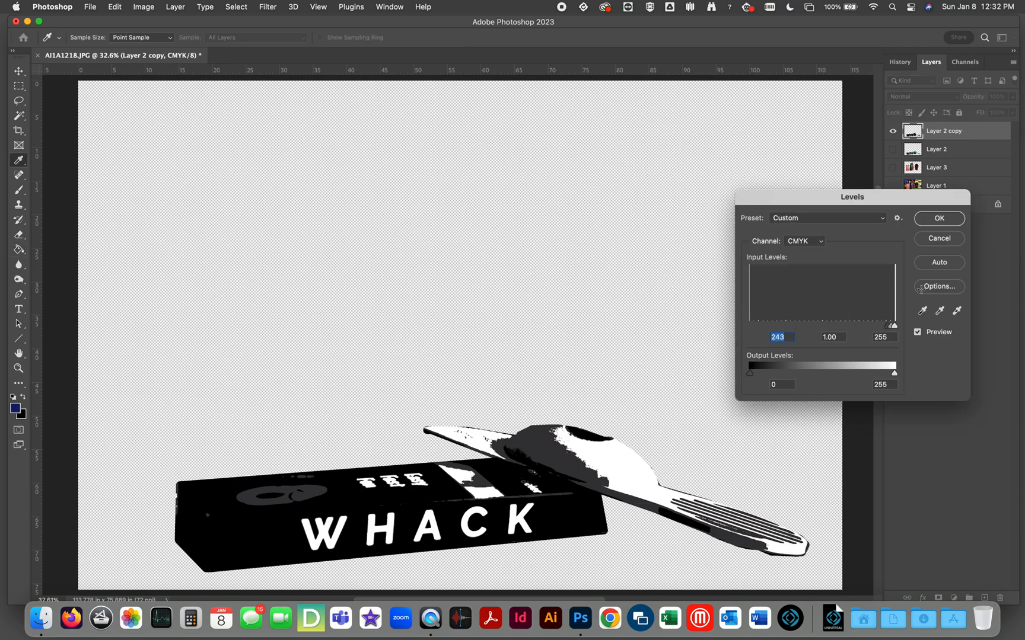
click(940, 218)
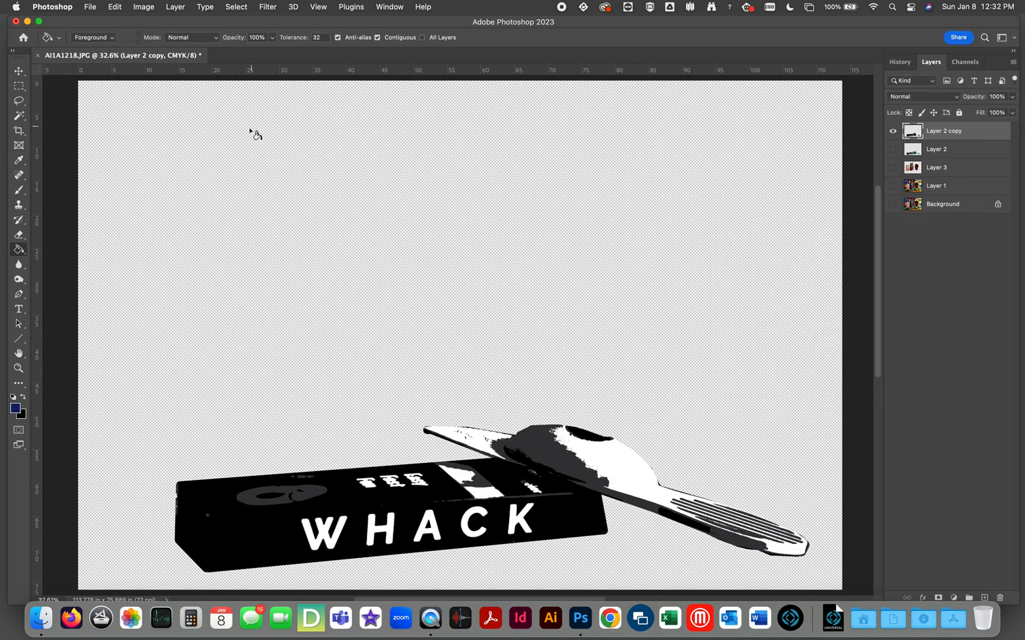
Apply Levels once more to the Layer 2 copy with a black input of 253 and a midtone input of 0.01.
click(236, 6)
click(237, 5)
key(super+l)
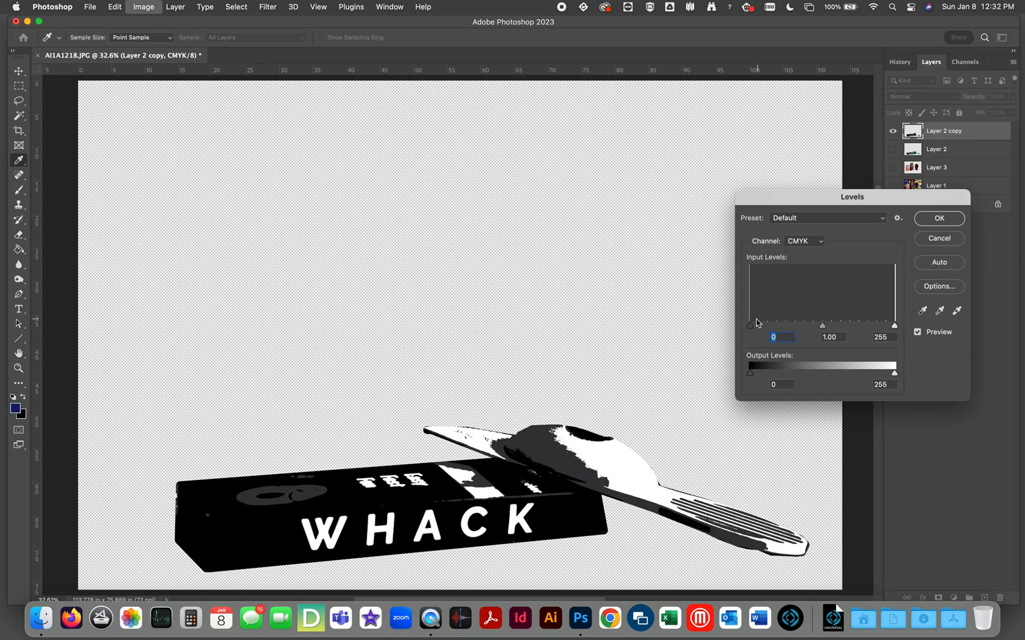
drag(750, 325, 916, 329)
drag(786, 326, 917, 330)
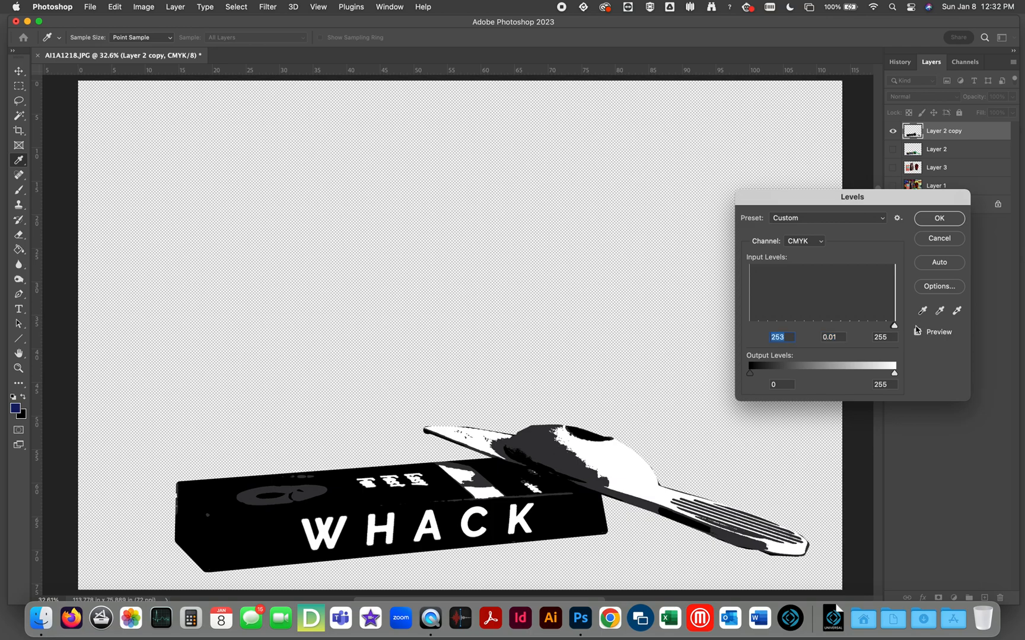
click(937, 220)
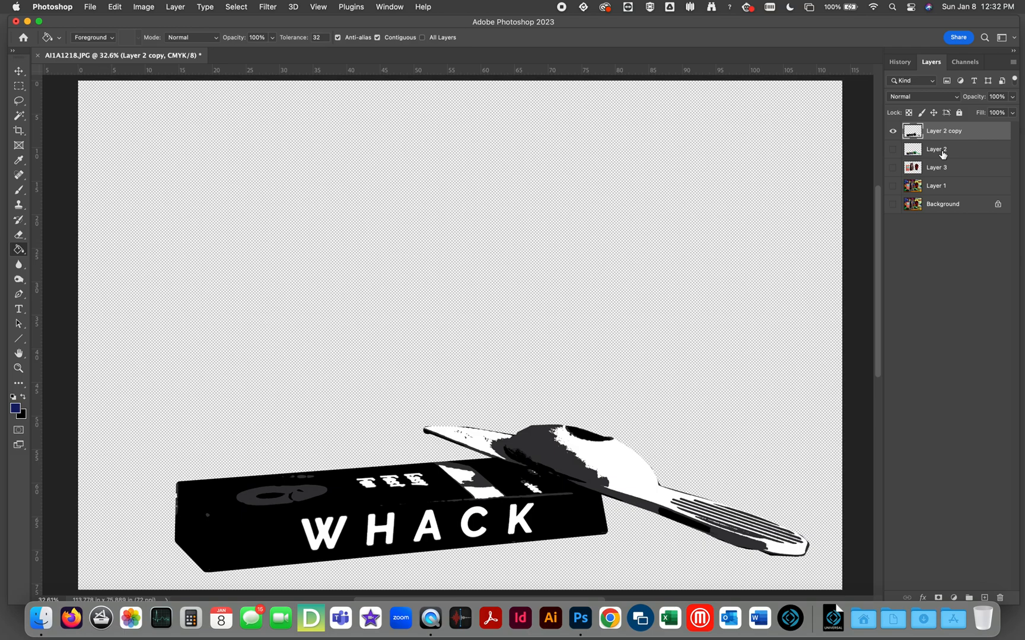
Select Layer 3 and show it in place of the Layer 2 copy.
click(942, 169)
click(893, 168)
click(893, 132)
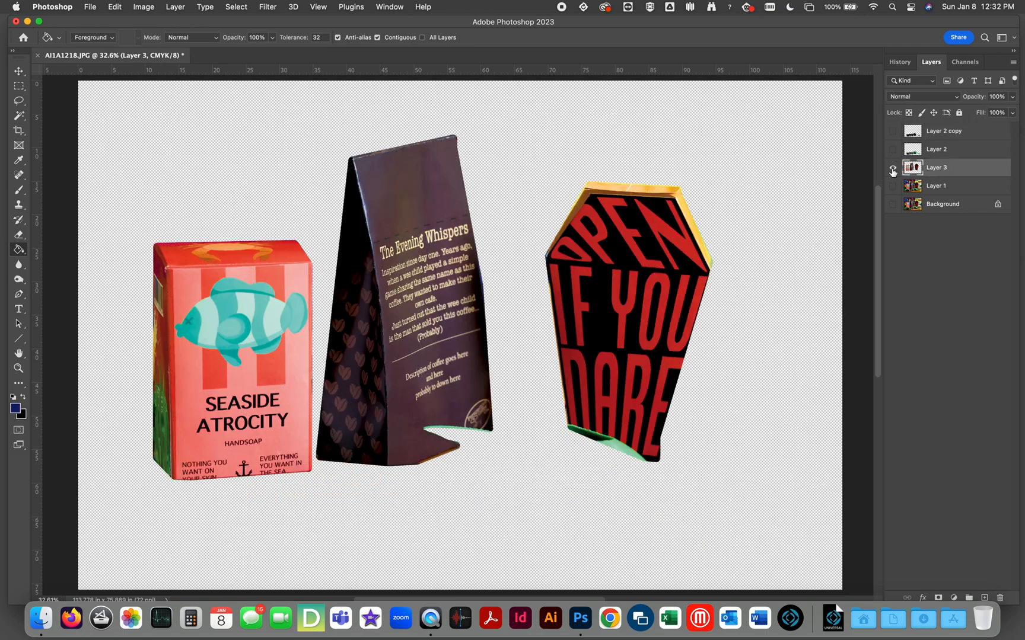
Try desaturating Layer 3 directly with Hue/Saturation at a Saturation of -100.
key(super+u)
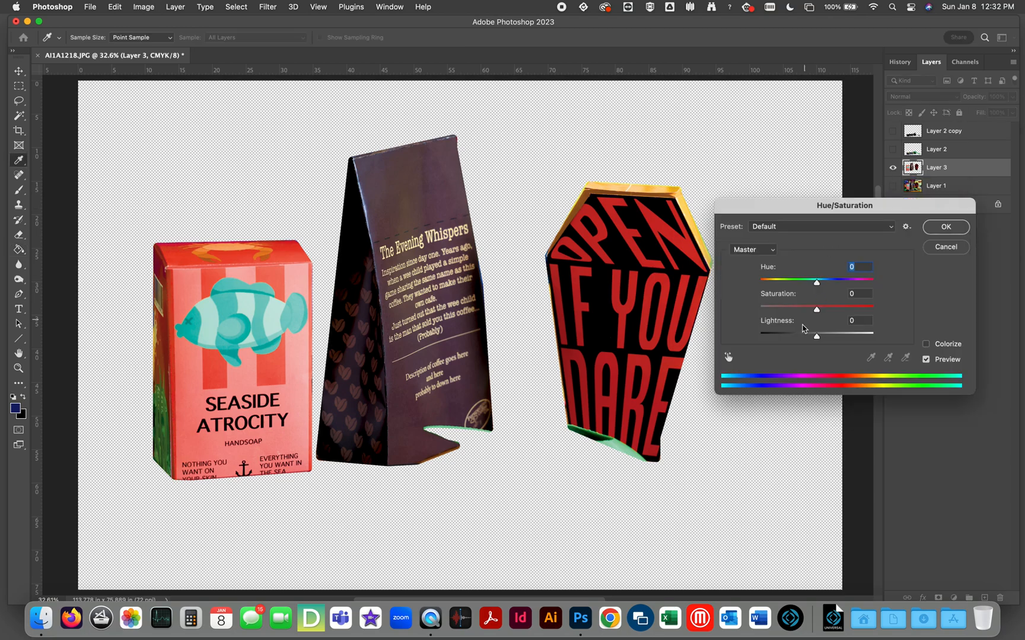
drag(817, 310, 732, 313)
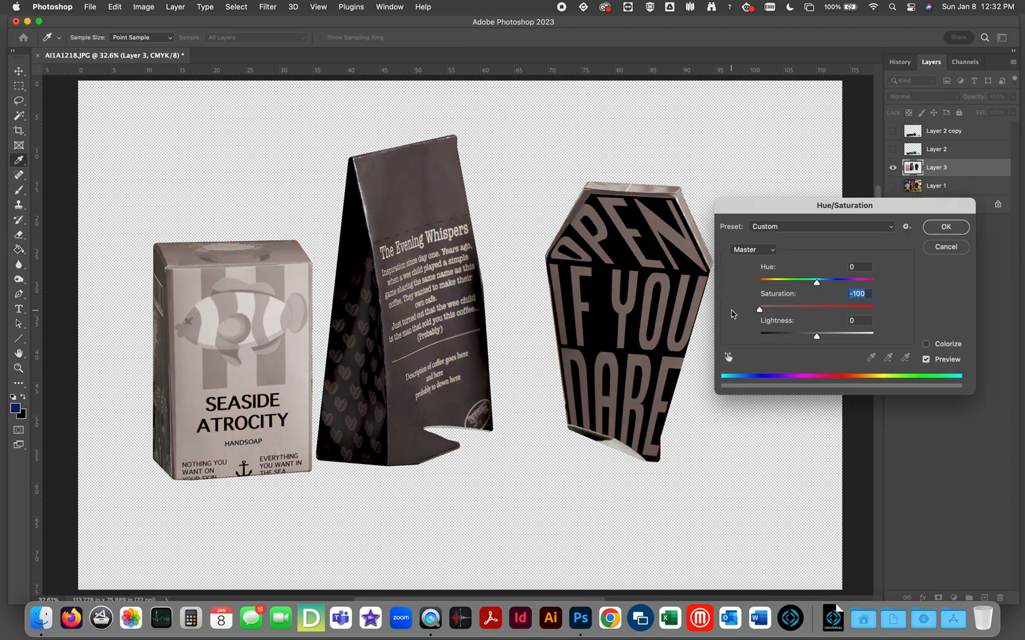
click(947, 229)
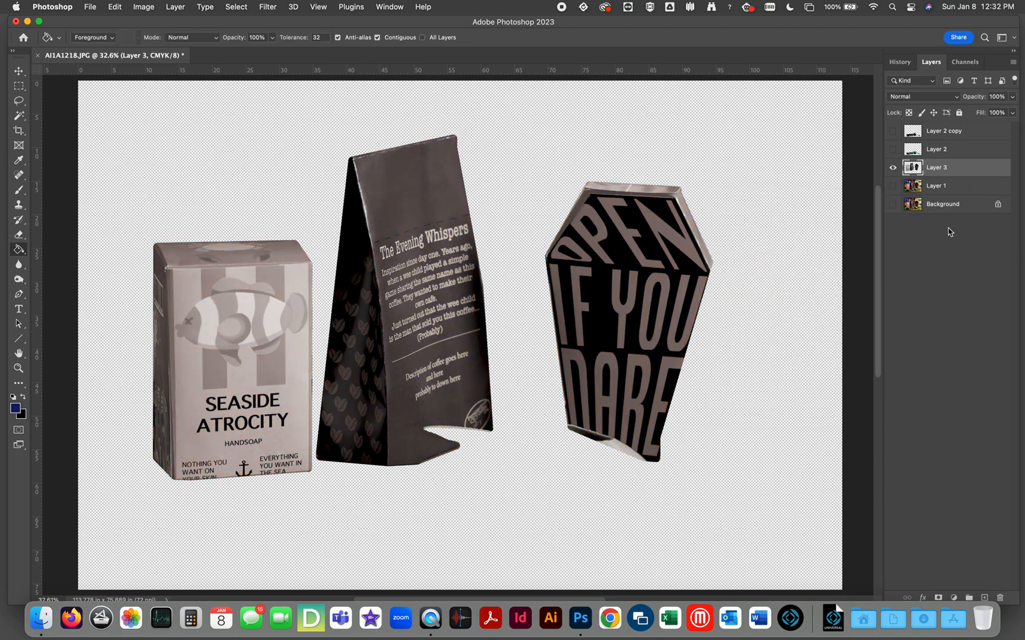
Try high-contrast Levels on Layer 3 by moving the black and white inputs close together, and undo both the Levels and the desaturation.
key(super+l)
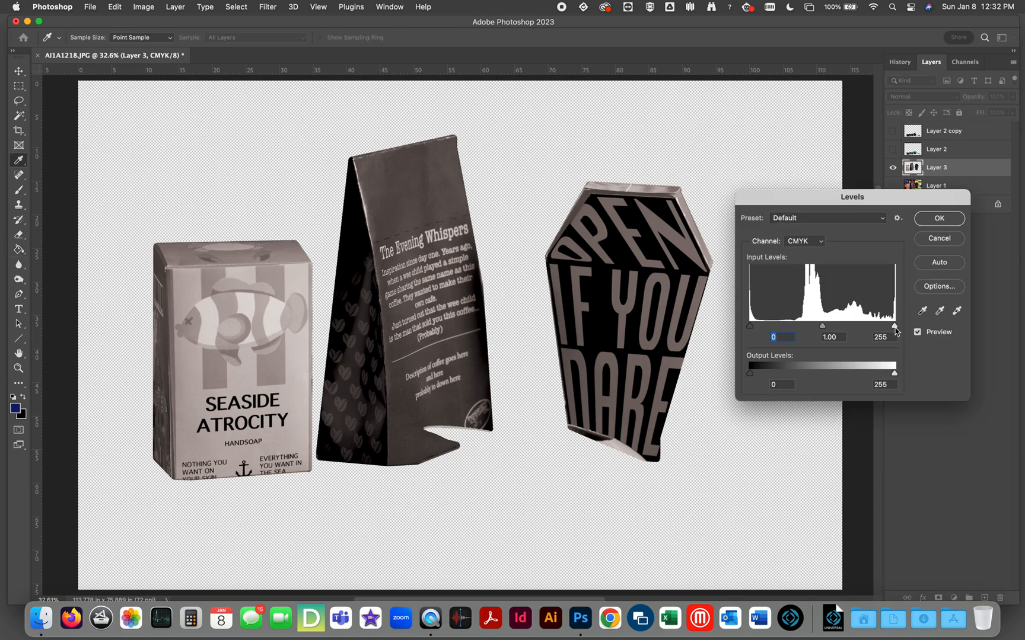
drag(895, 328, 813, 338)
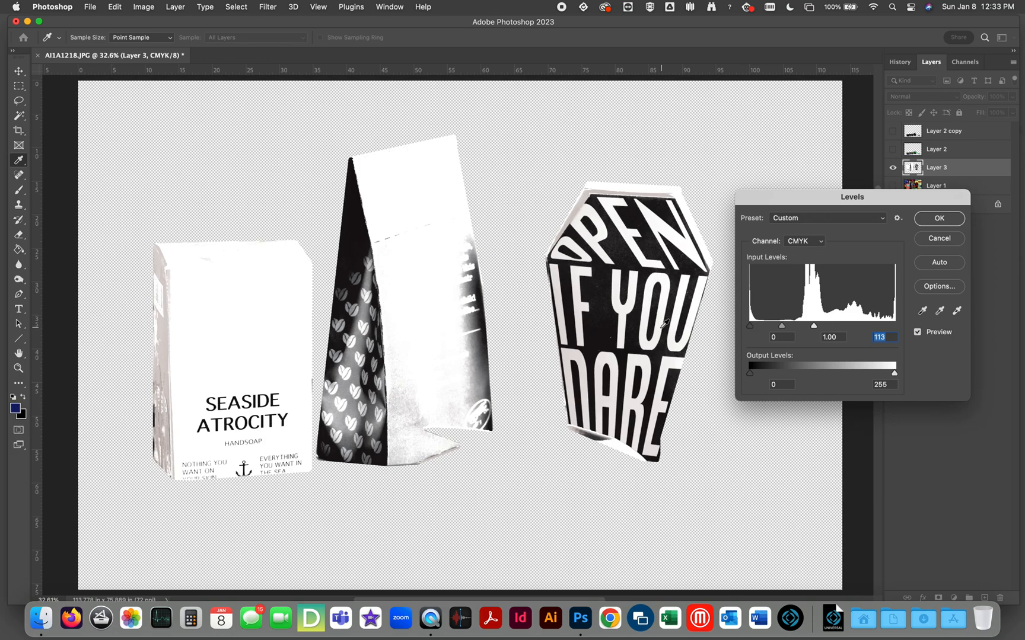
drag(750, 329, 806, 327)
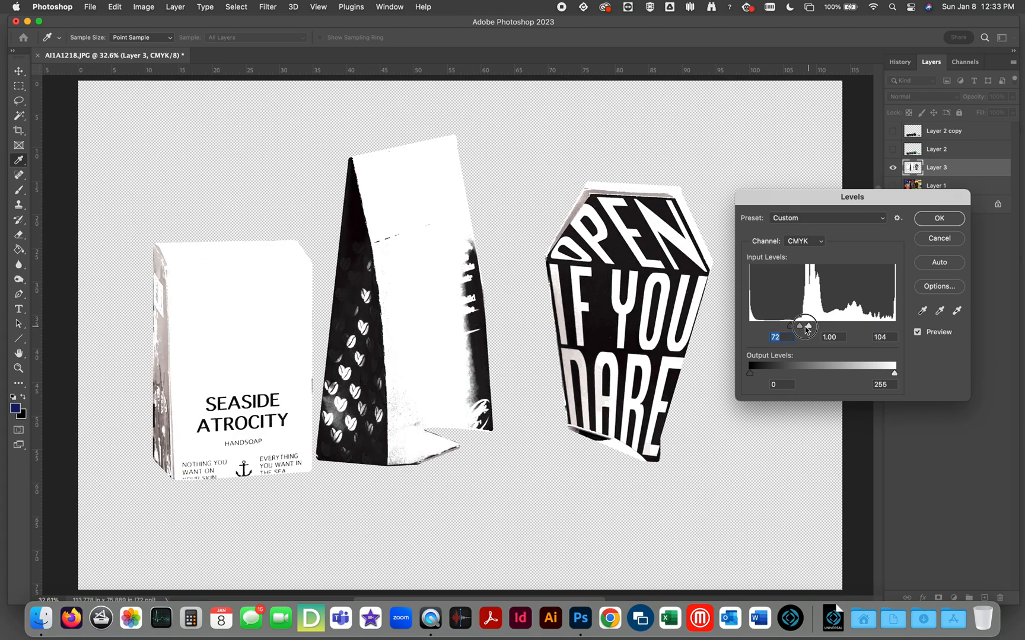
click(940, 220)
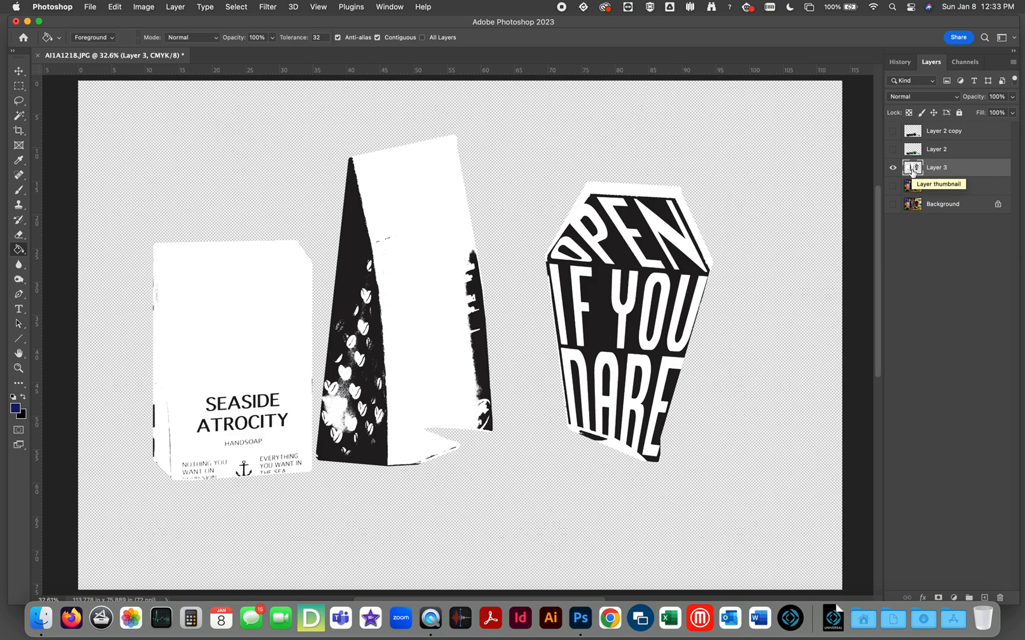
key(super+z)
key(super+z)
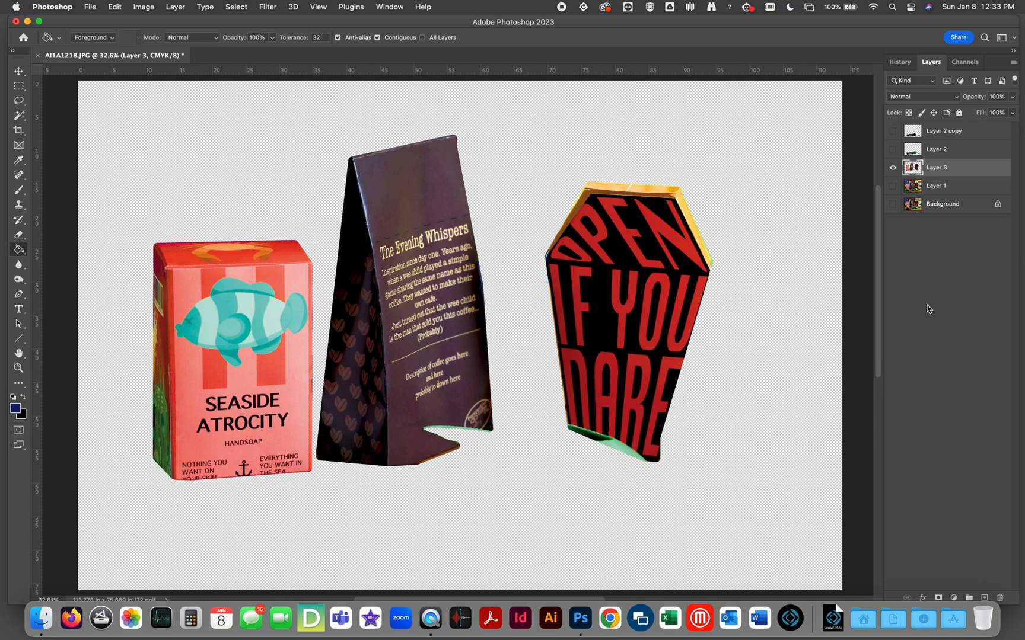
Duplicate Layer 3, hide the original, and desaturate the copy with Hue/Saturation at a Saturation of -100.
key(super+j)
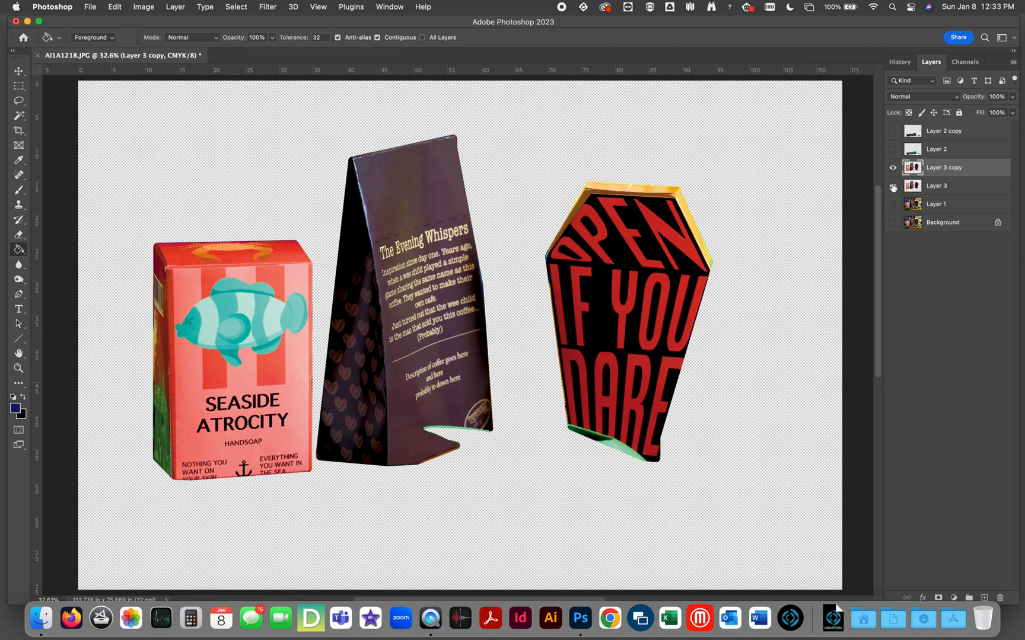
key(super+u)
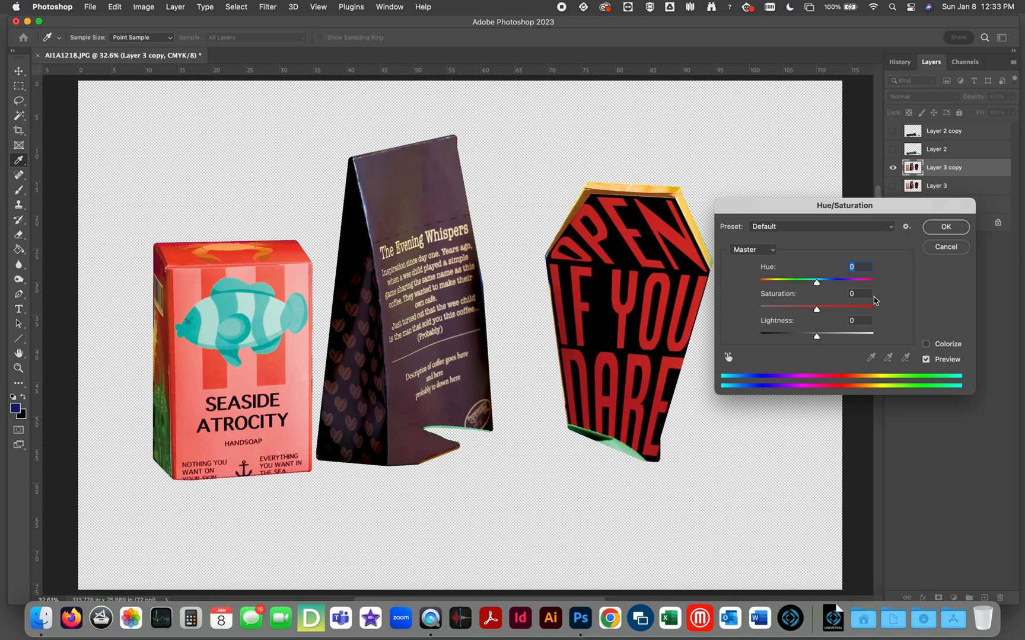
drag(817, 306, 680, 303)
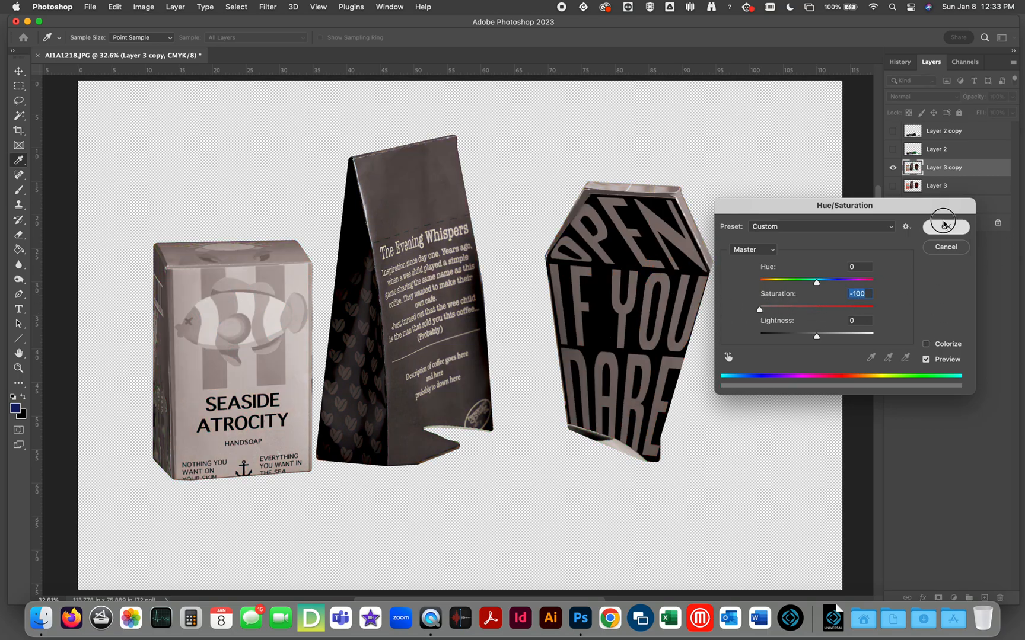
click(946, 227)
Apply Levels to the desaturated Layer 3 copy with a black input of 97 and a white input of 103.
key(super+l)
drag(894, 326, 828, 326)
drag(750, 325, 807, 328)
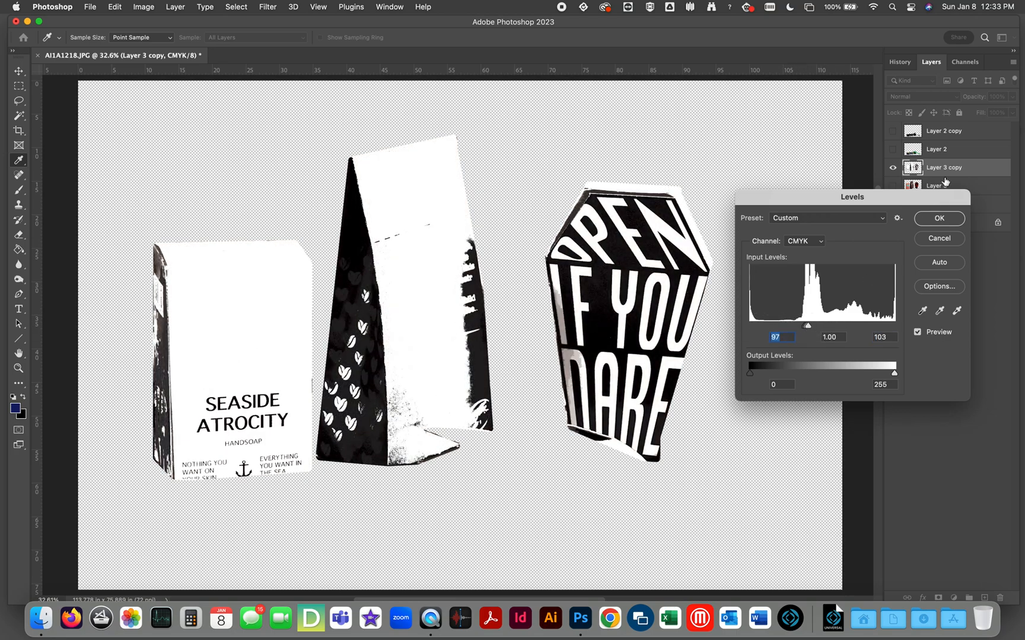
click(938, 220)
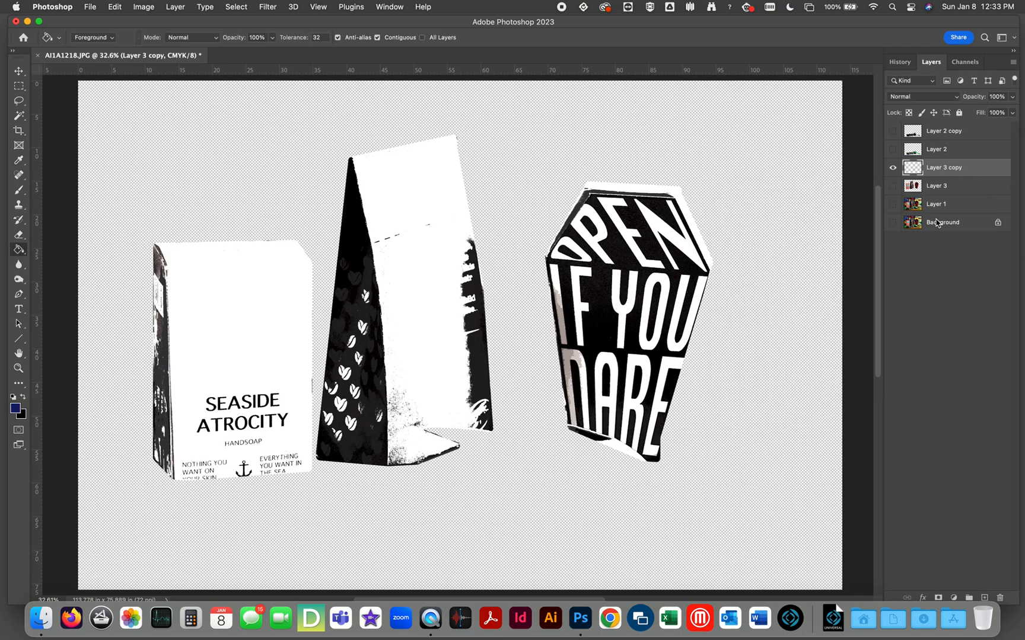
Select the original Layer 3 and show it in place of its black-and-white copy.
click(920, 188)
click(891, 186)
click(888, 170)
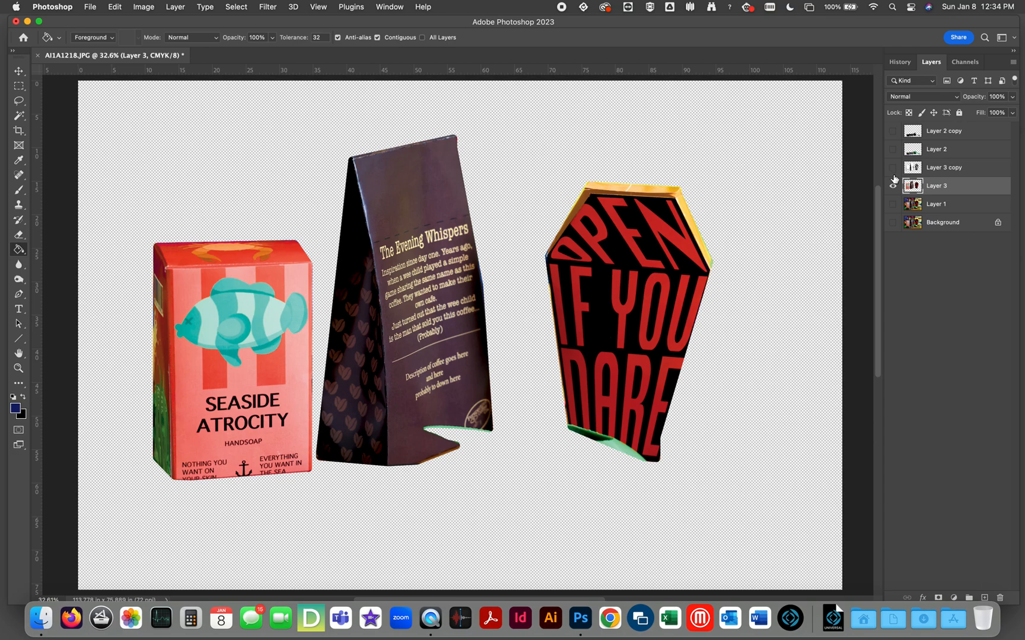
Make a second duplicate of Layer 3, hide the original, and desaturate the new copy at a Saturation of -100.
key(super+j)
key(super+u)
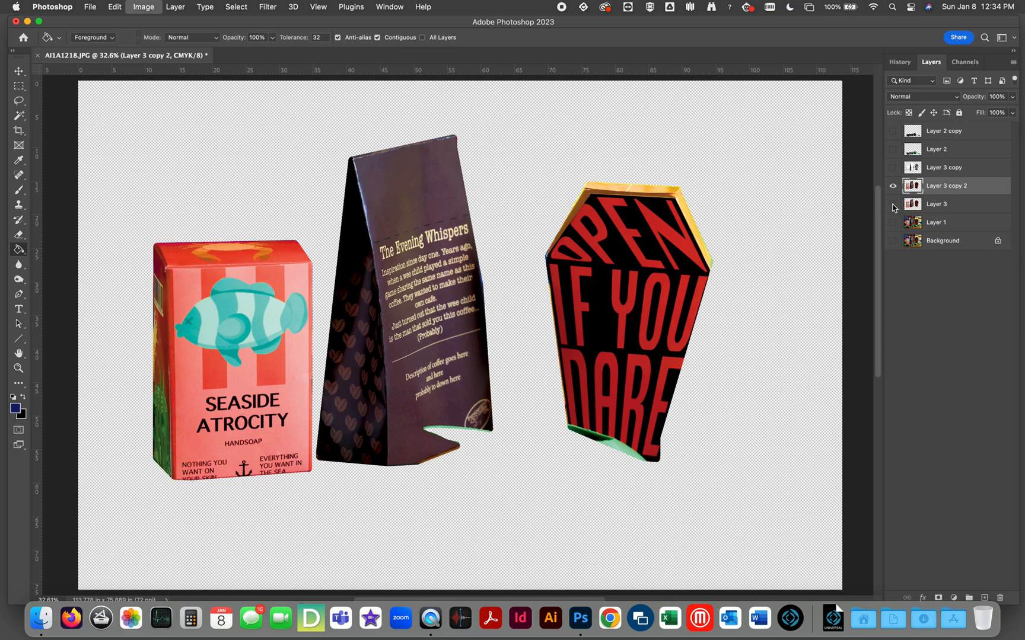
drag(817, 310, 760, 309)
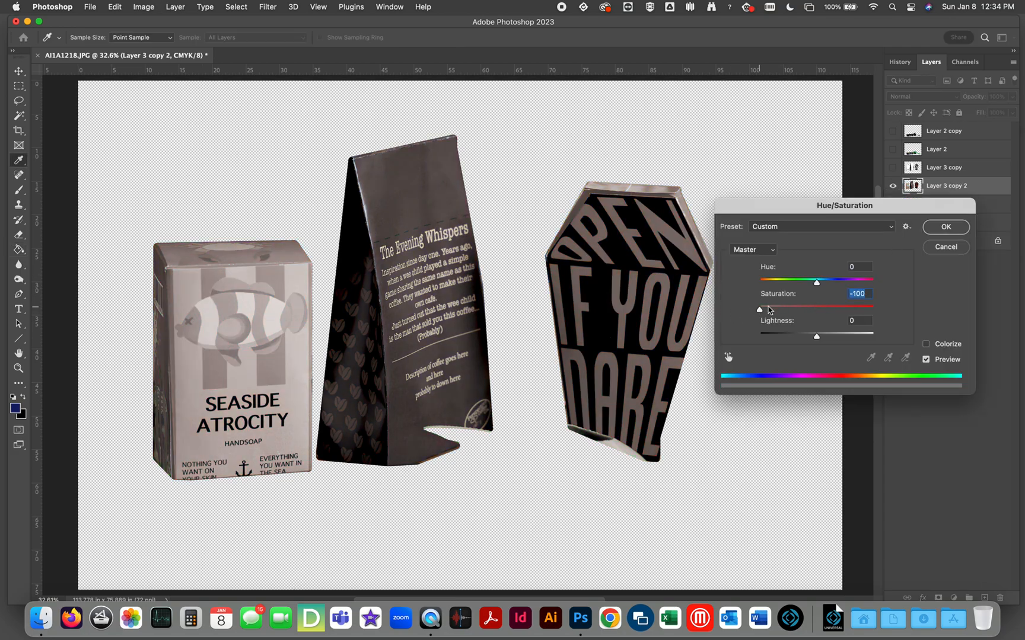
click(947, 227)
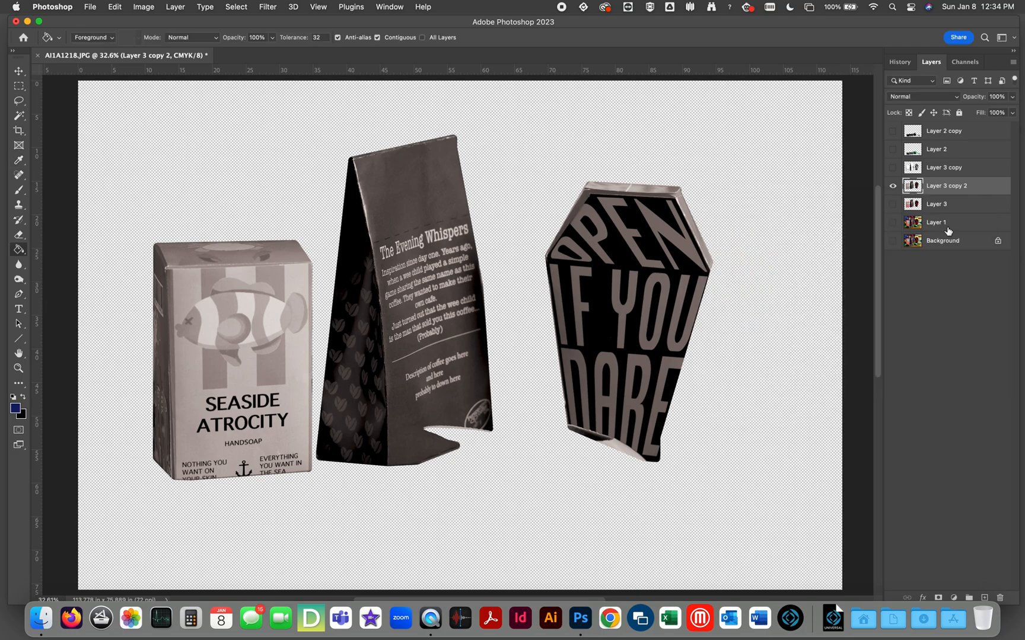
Apply Levels to Layer 3 copy 2 with a black input of 224 and a white input of 226 for a much darker version.
key(super+l)
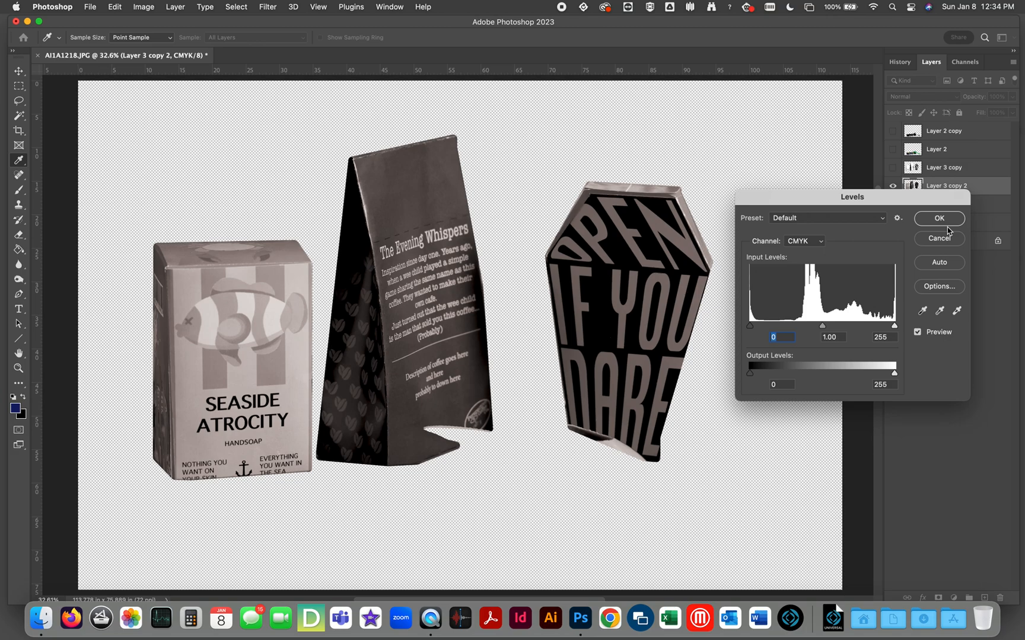
drag(750, 326, 878, 330)
click(878, 326)
click(923, 220)
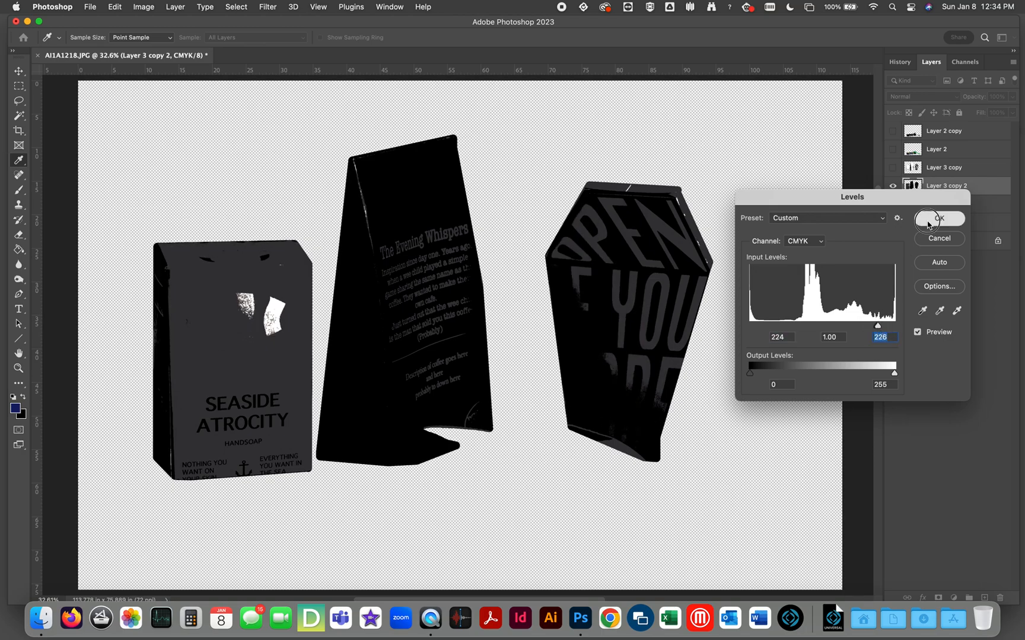
key(g)
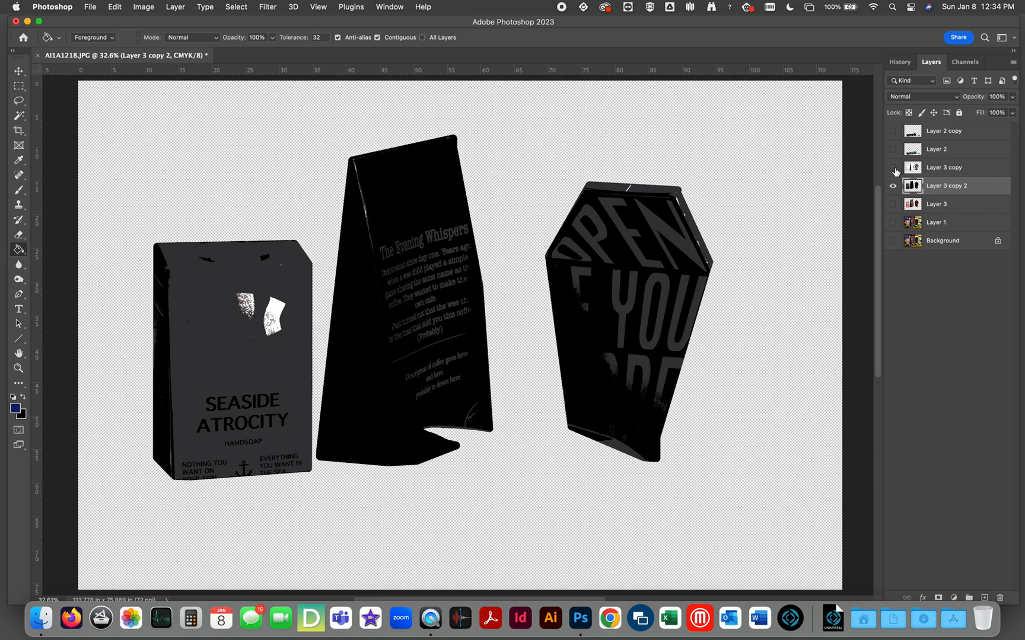
Compare Layer 3 copy with Layer 3 copy 2 by switching their visibility, leaving only Layer 3 copy 2 shown.
click(913, 169)
drag(892, 168, 893, 188)
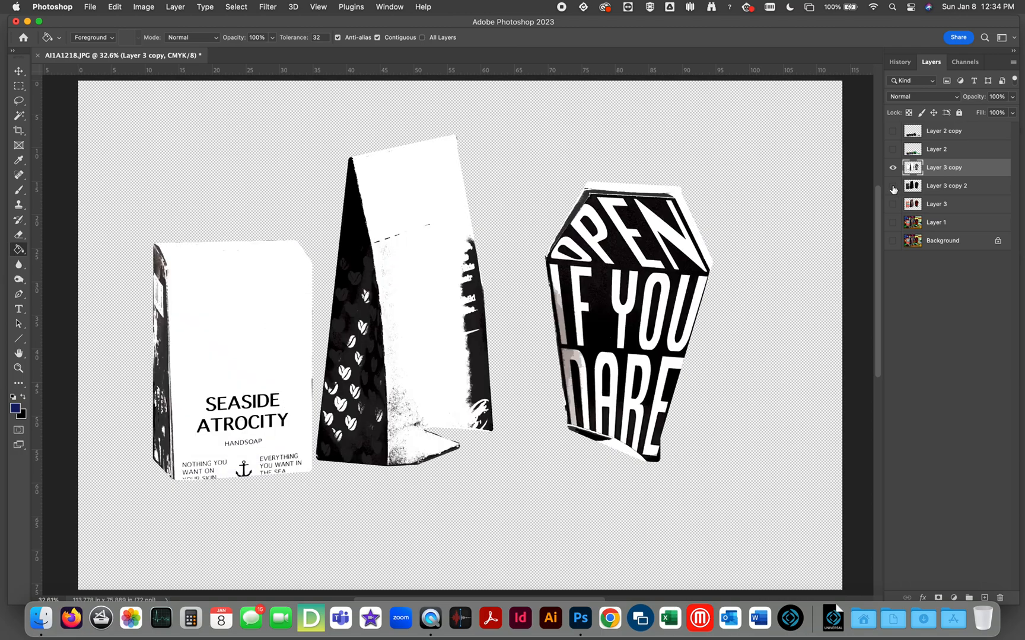
click(893, 187)
click(893, 170)
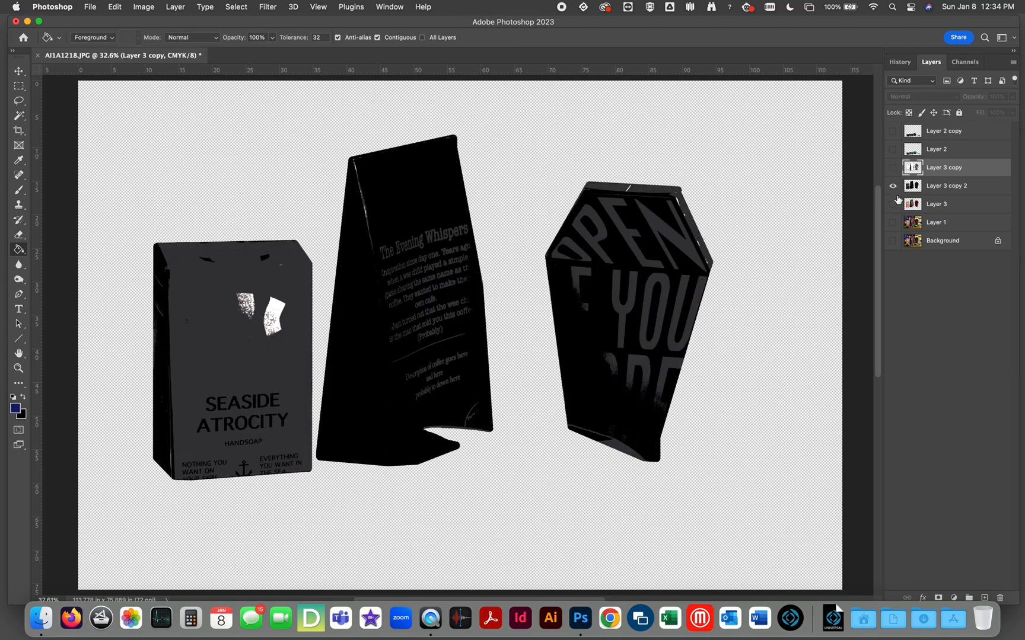
Select Layer 1 and show it alone, and replace it with a duplicate by deleting the original Layer 1.
click(916, 225)
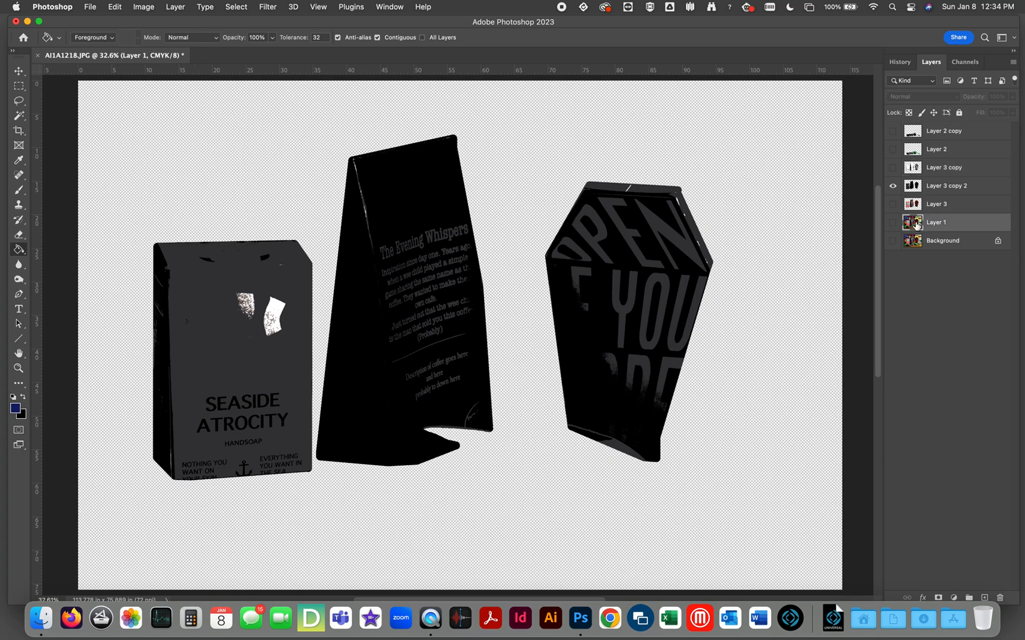
click(893, 222)
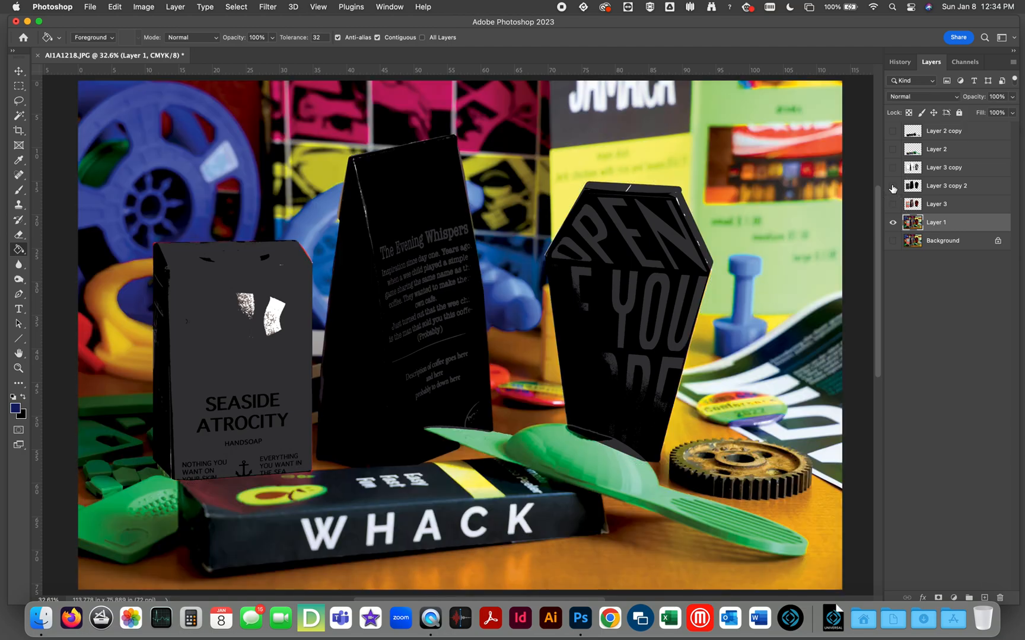
click(893, 187)
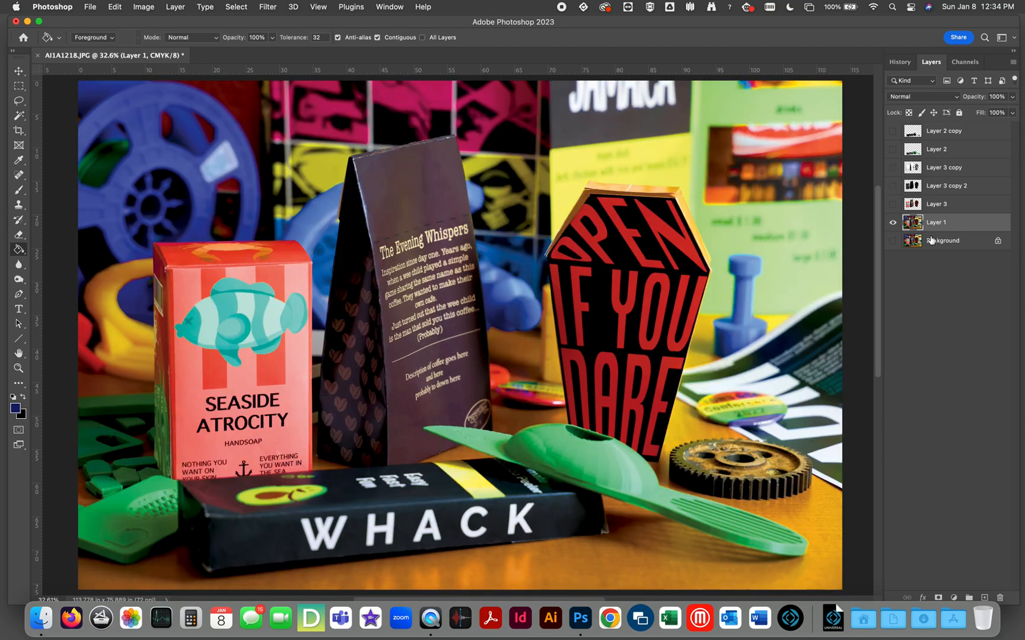
key(super+j)
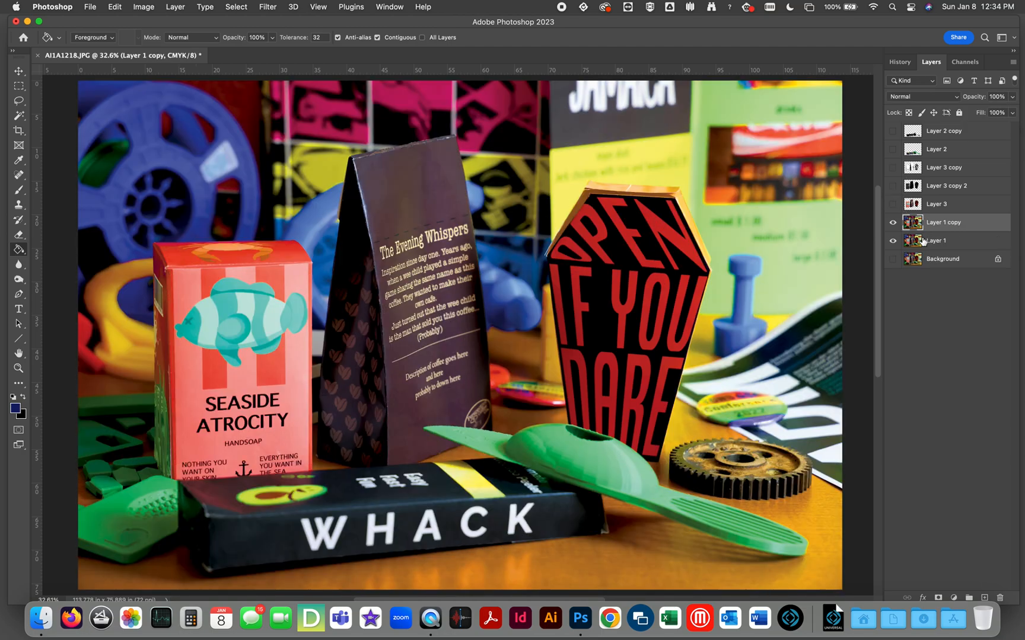
drag(920, 243, 1000, 598)
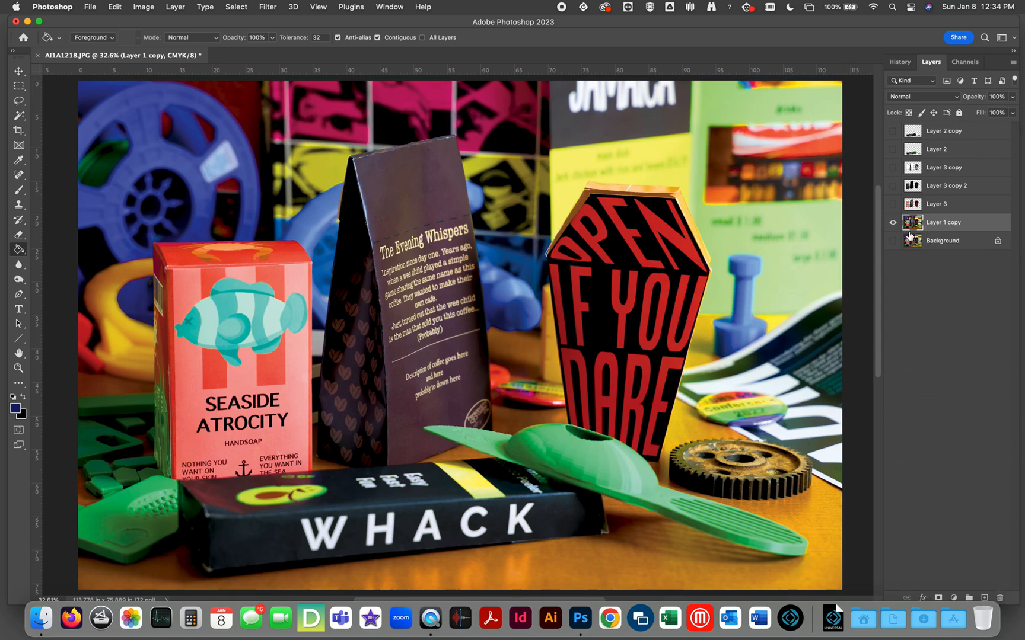
Fully desaturate the Layer 1 copy with Hue/Saturation.
key(super+u)
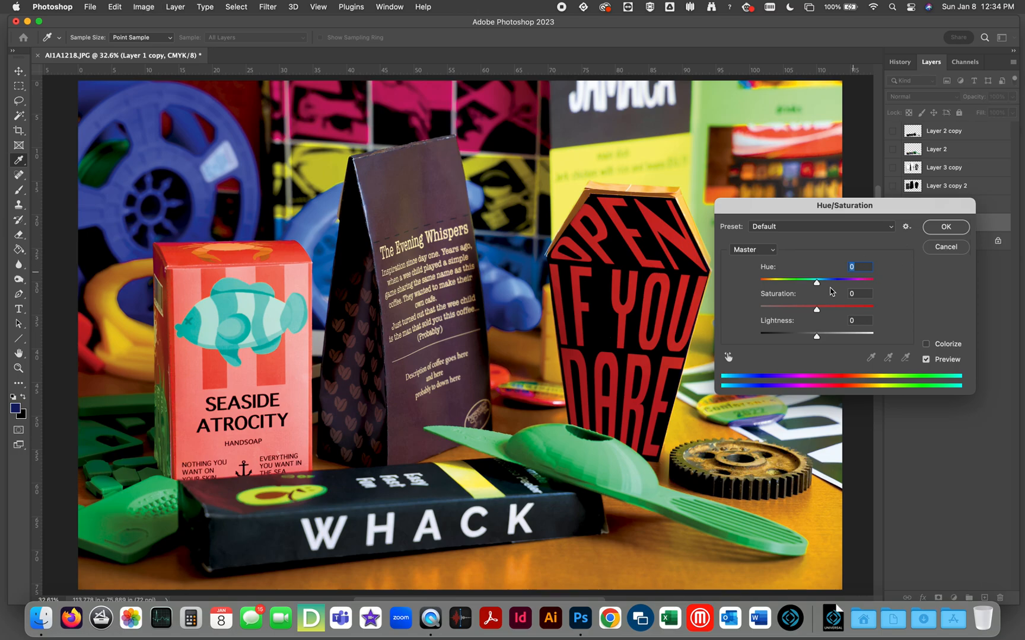
click(811, 312)
drag(812, 312, 762, 311)
click(946, 226)
Apply Levels to the desaturated Layer 1 copy, moving the black and white inputs together near the midtones for stark black and white.
key(super+l)
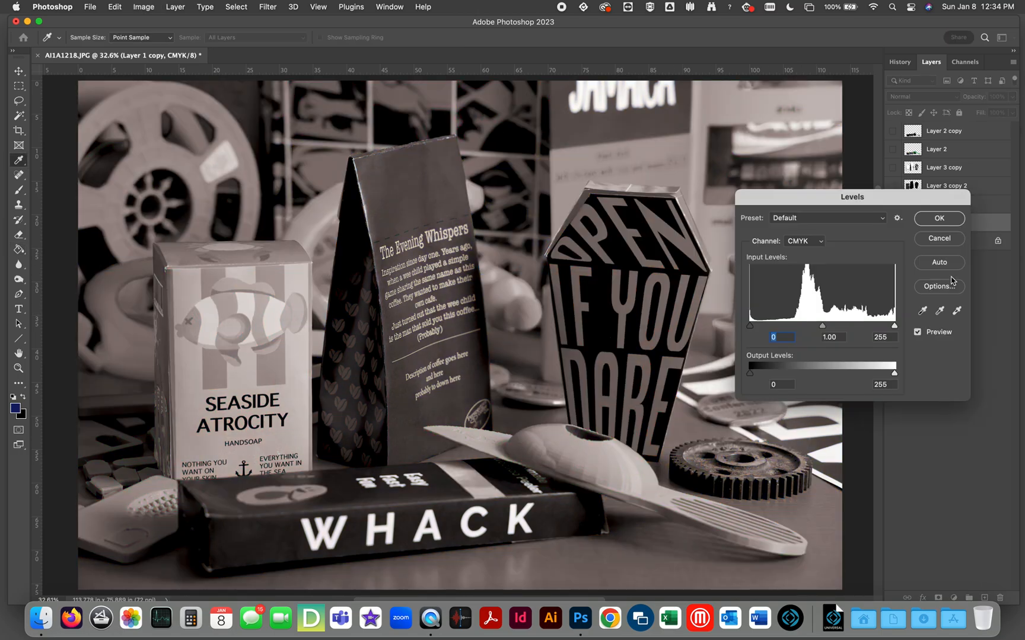
drag(895, 326, 818, 326)
drag(750, 326, 824, 330)
click(949, 219)
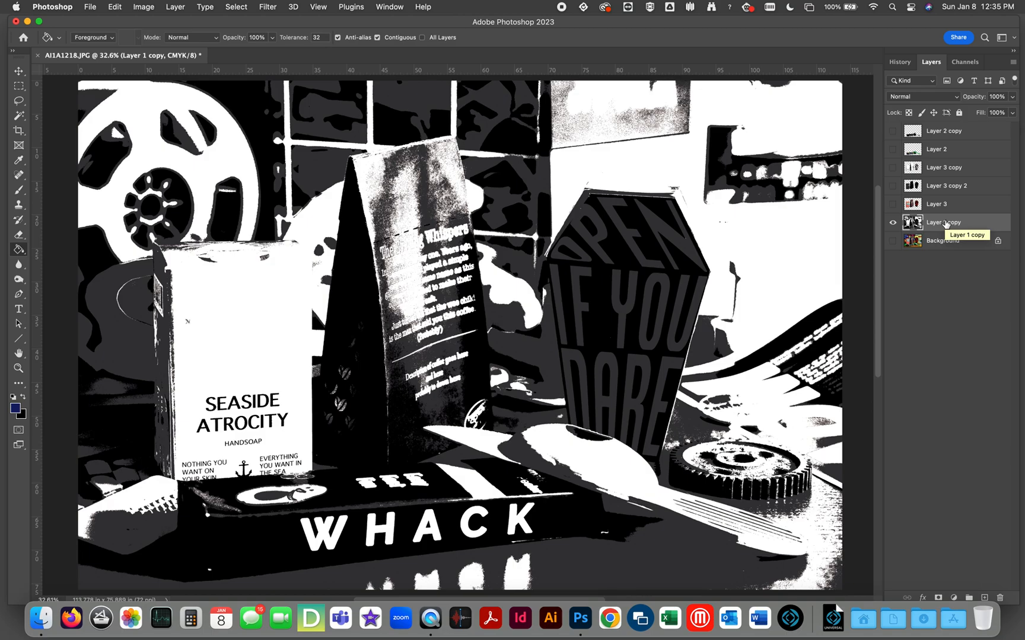
Apply Levels to Layer 1 copy with the input black point at 72 and white point at 100.
key(super+l)
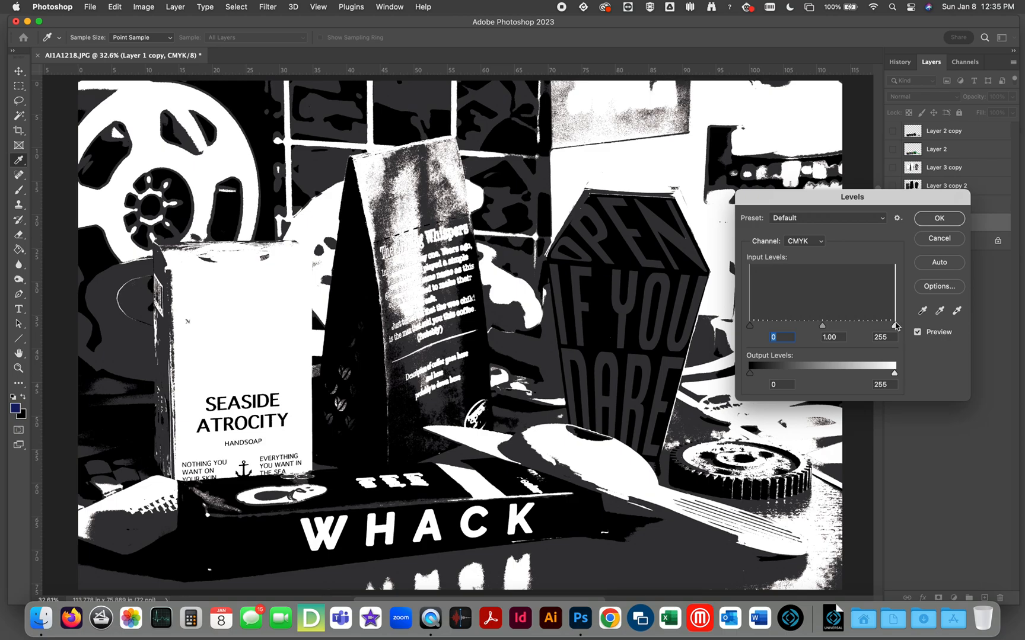
drag(893, 328, 773, 330)
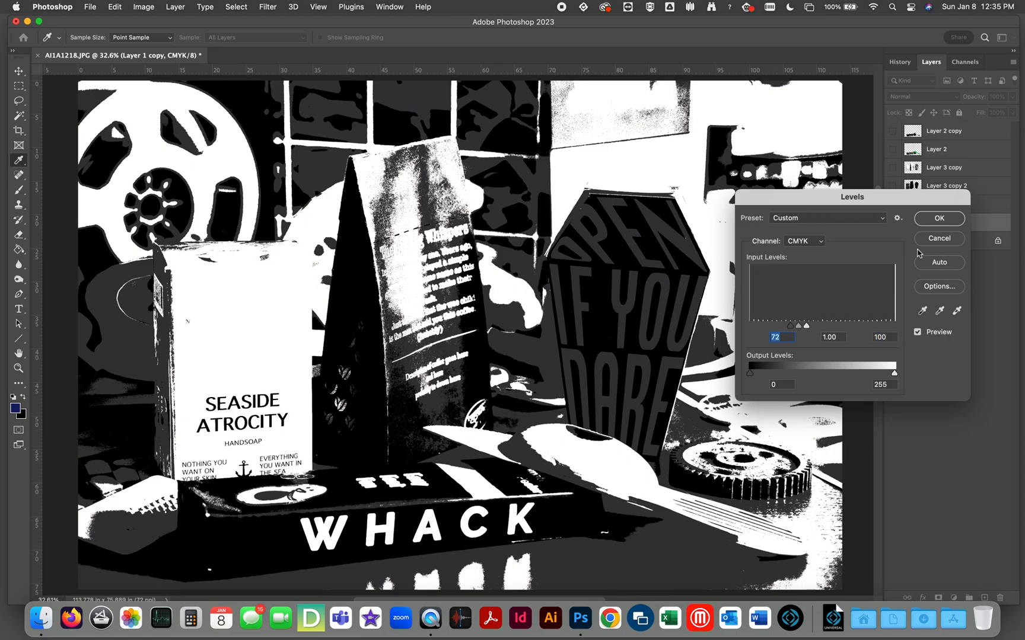
click(939, 218)
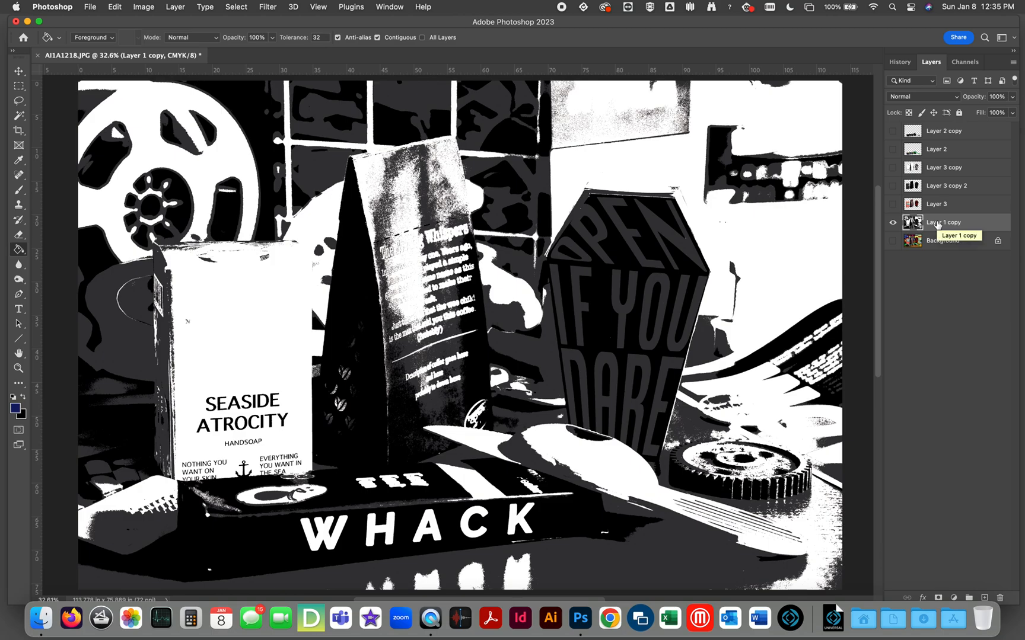
Move Layer 1 copy above Layer 3 copy 2, compare Layer 2 with Layer 2 copy, and move Layer 2 just above Layer 3.
drag(940, 224, 943, 178)
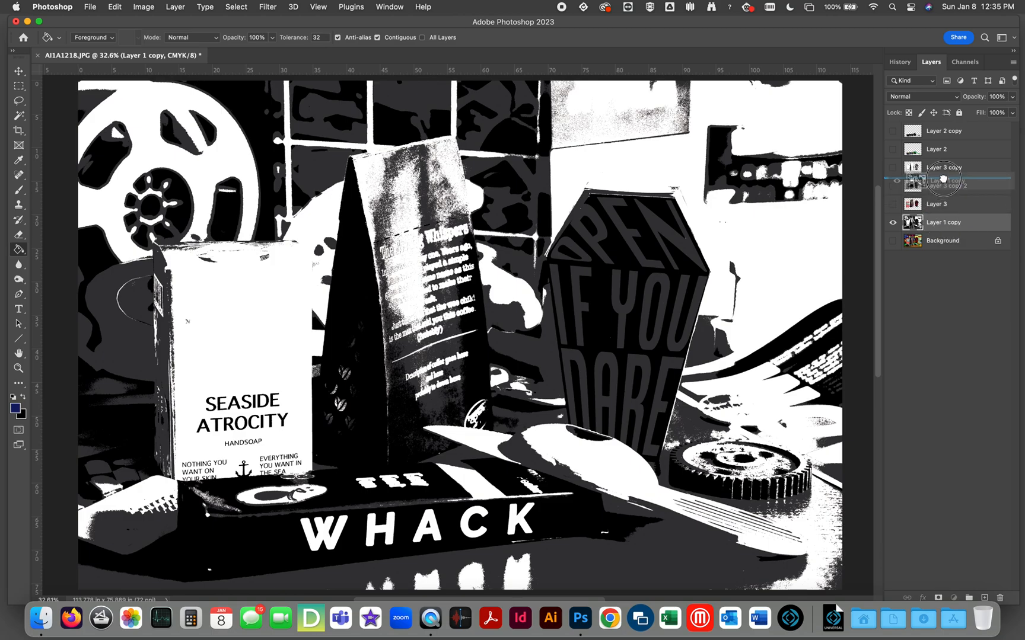
click(937, 133)
click(893, 131)
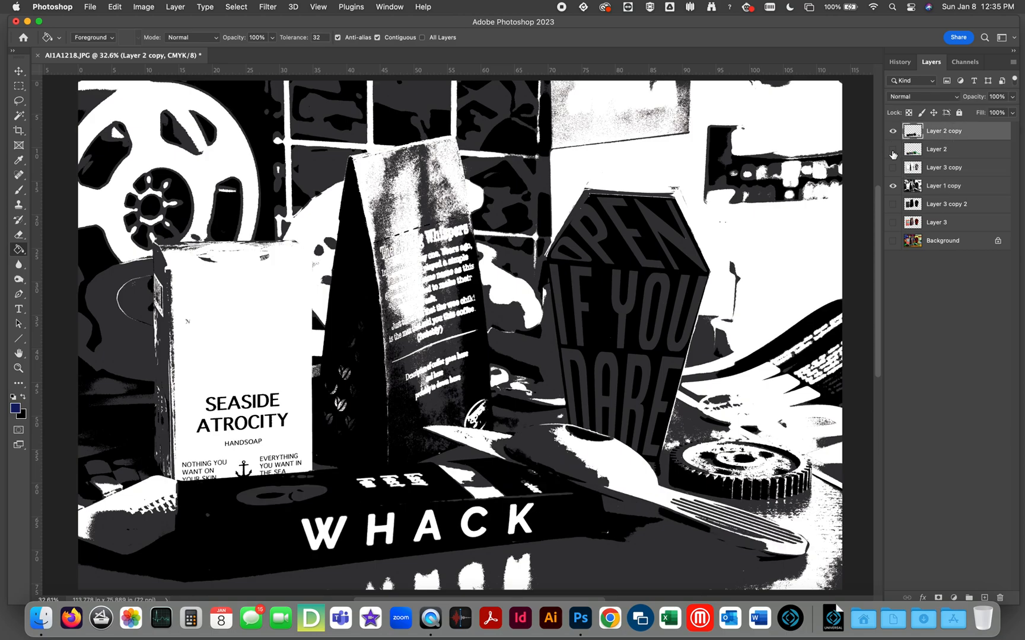
click(893, 186)
click(894, 149)
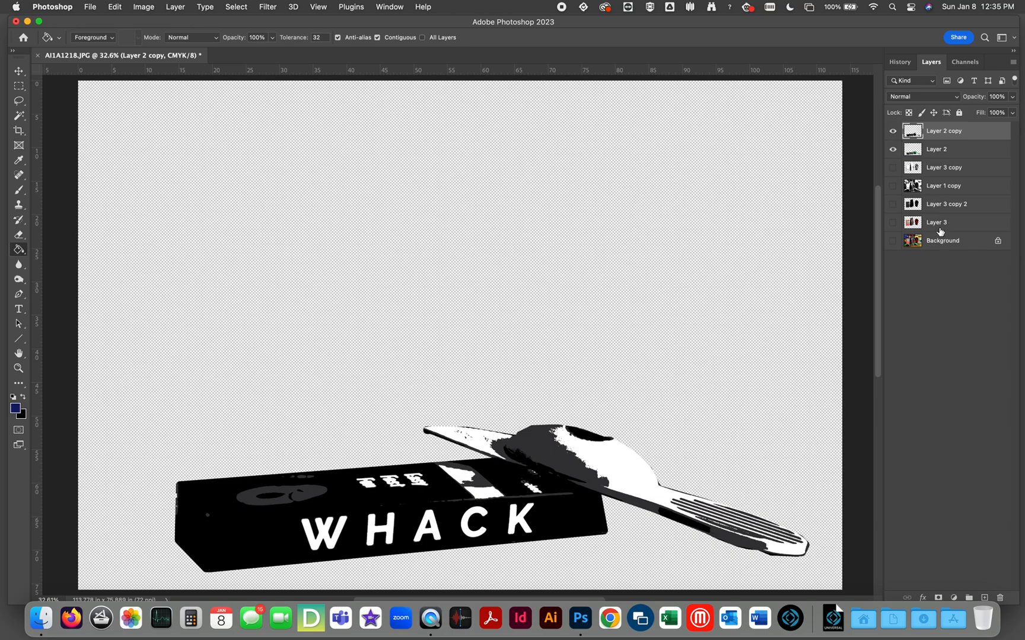
click(893, 131)
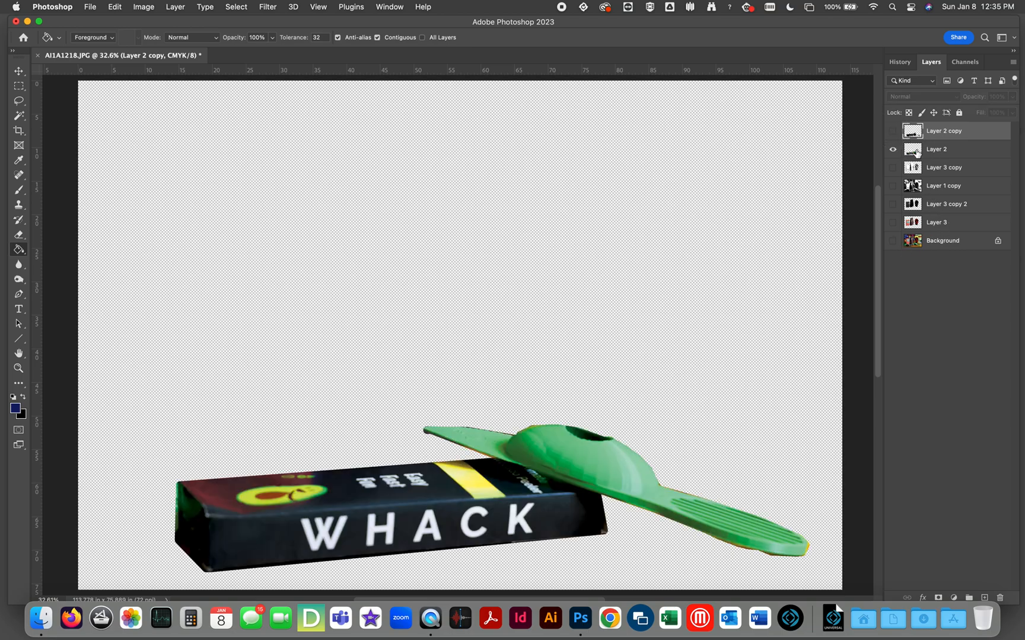
drag(938, 152, 941, 215)
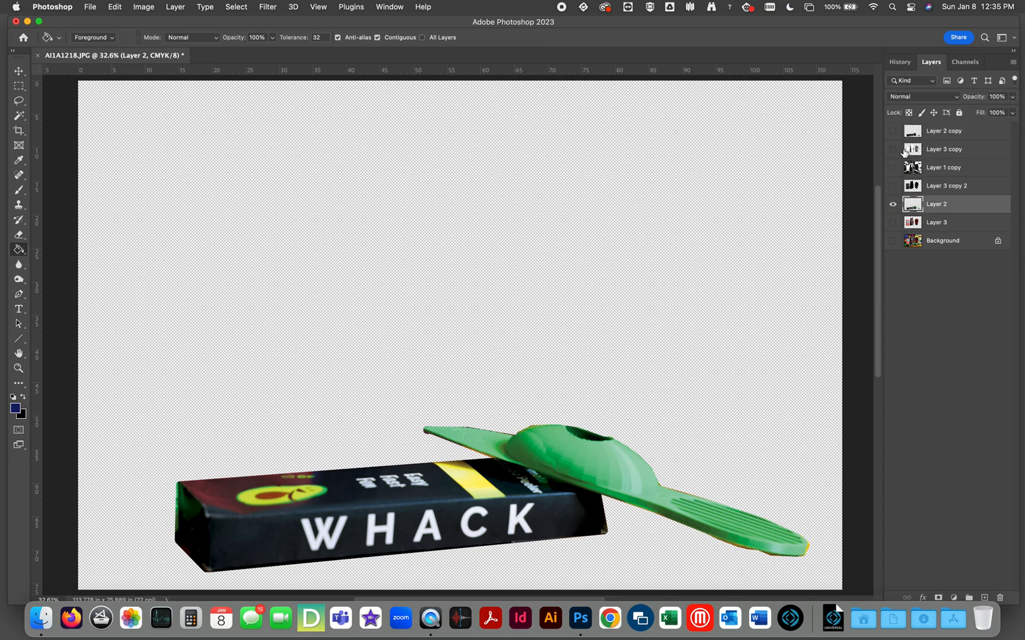
Show Layer 2 copy, Layer 3 copy and Layer 1 copy together, with the colour Layer 2 hidden.
drag(893, 132, 893, 150)
click(893, 204)
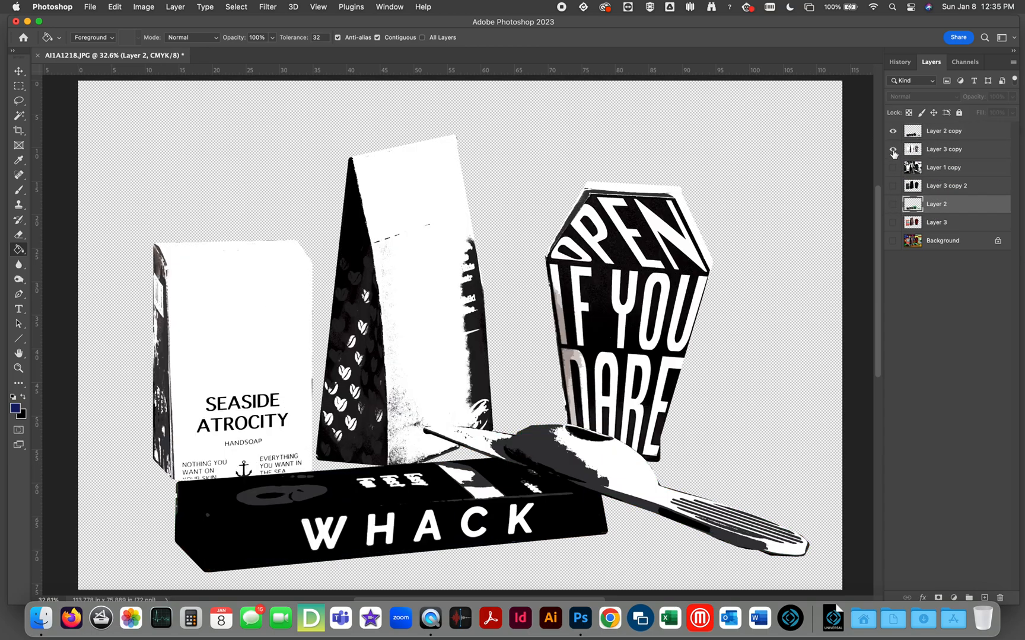
click(893, 150)
click(893, 149)
click(893, 168)
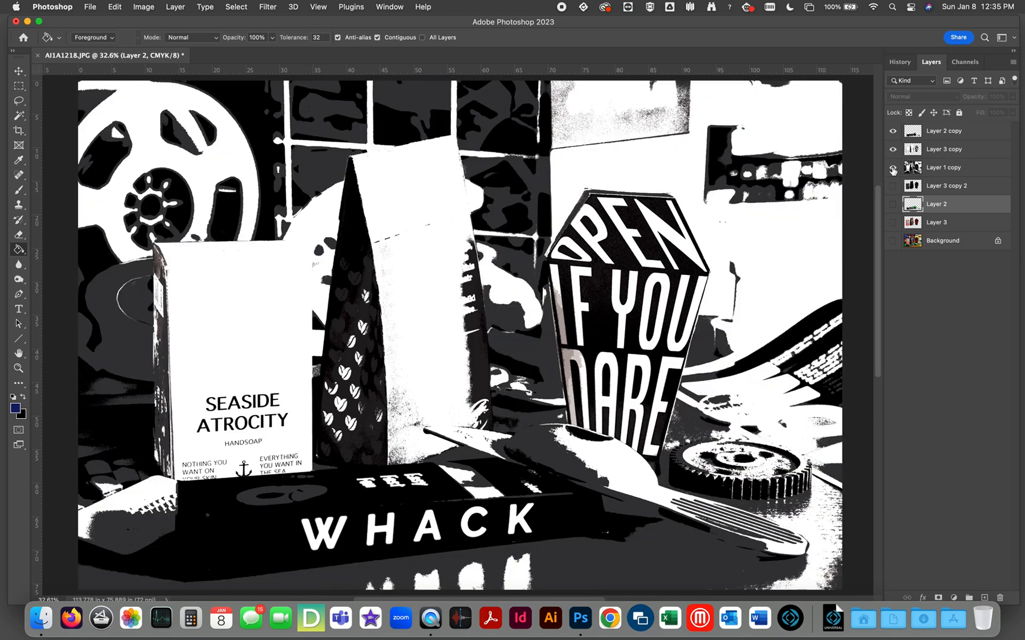
Move Layer 3 copy 2 above Layer 1 copy and delete the colour layers Background, Layer 3 and Layer 2.
drag(912, 186, 912, 162)
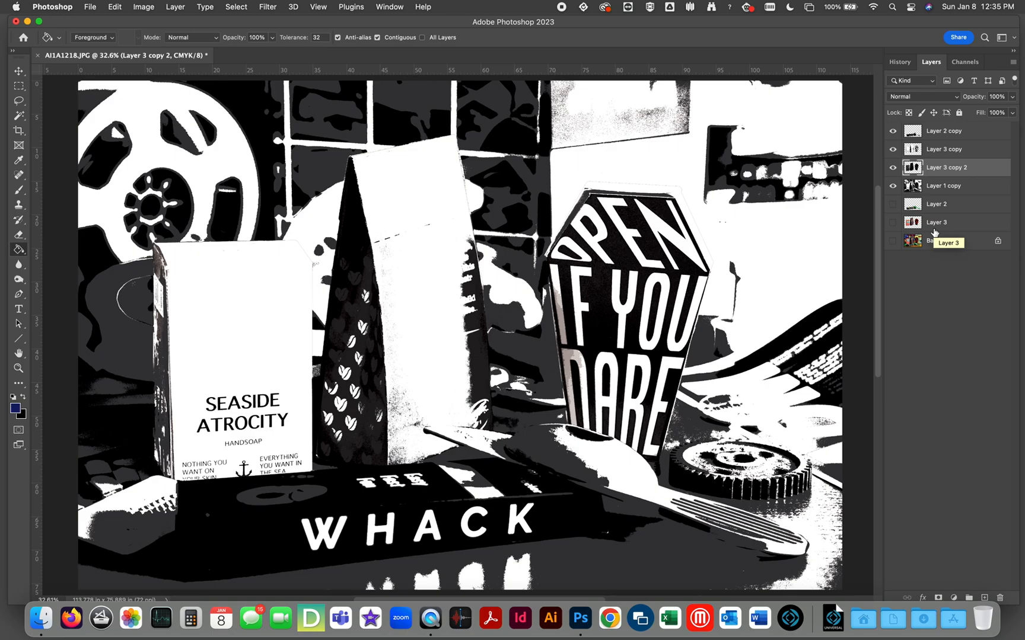
drag(931, 240, 1000, 598)
drag(939, 228, 1000, 598)
drag(938, 207, 1000, 598)
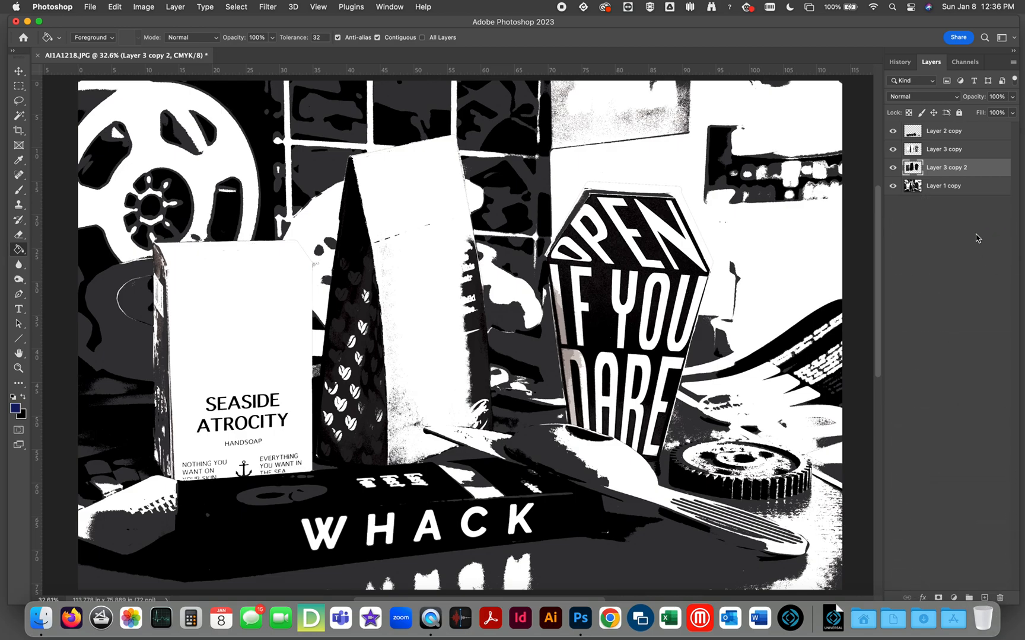
Review the high-contrast layers by switching their visibility one after another from Layer 1 copy upward, ending with all four shown.
drag(893, 167, 892, 131)
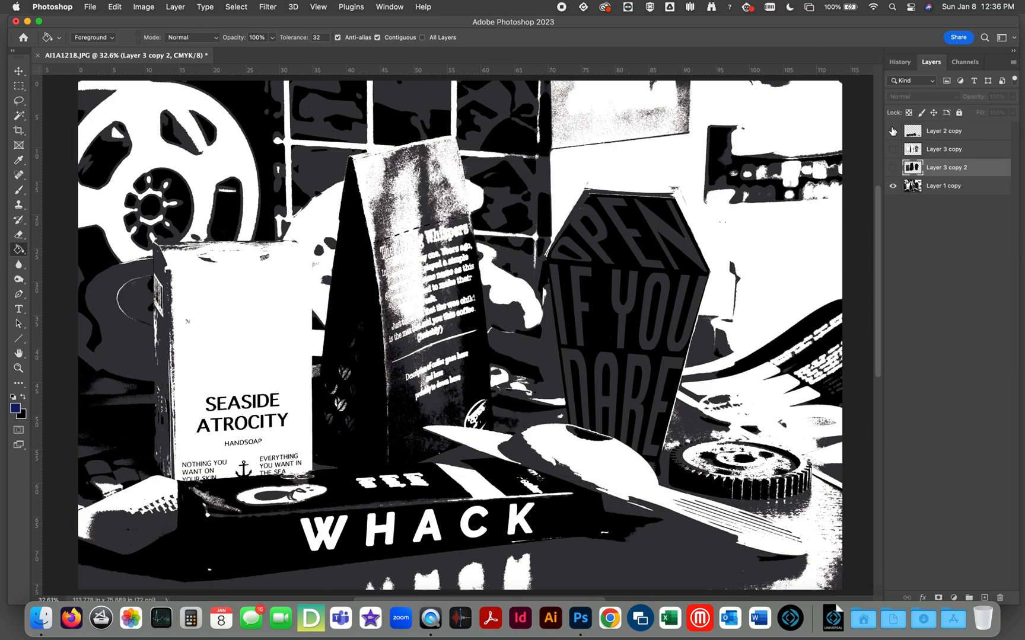
click(927, 171)
click(892, 168)
click(892, 185)
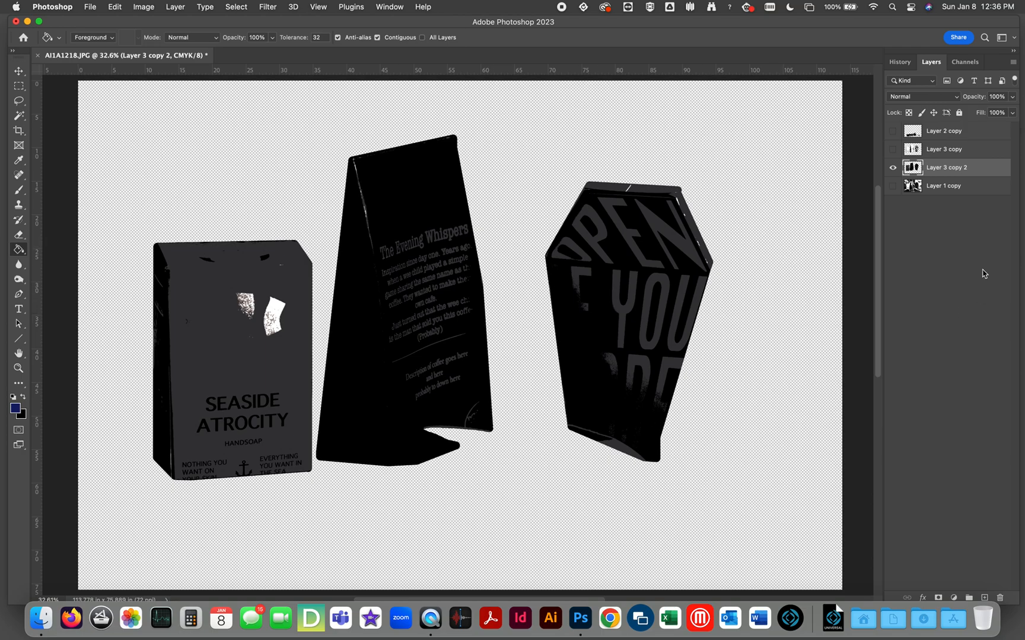
click(893, 150)
click(892, 166)
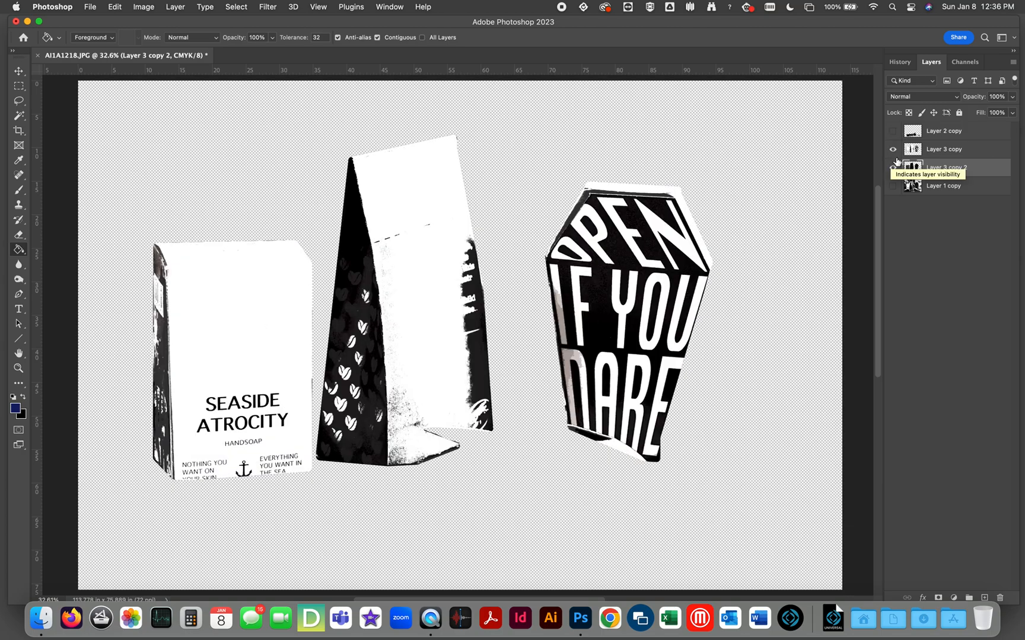
click(892, 167)
click(893, 131)
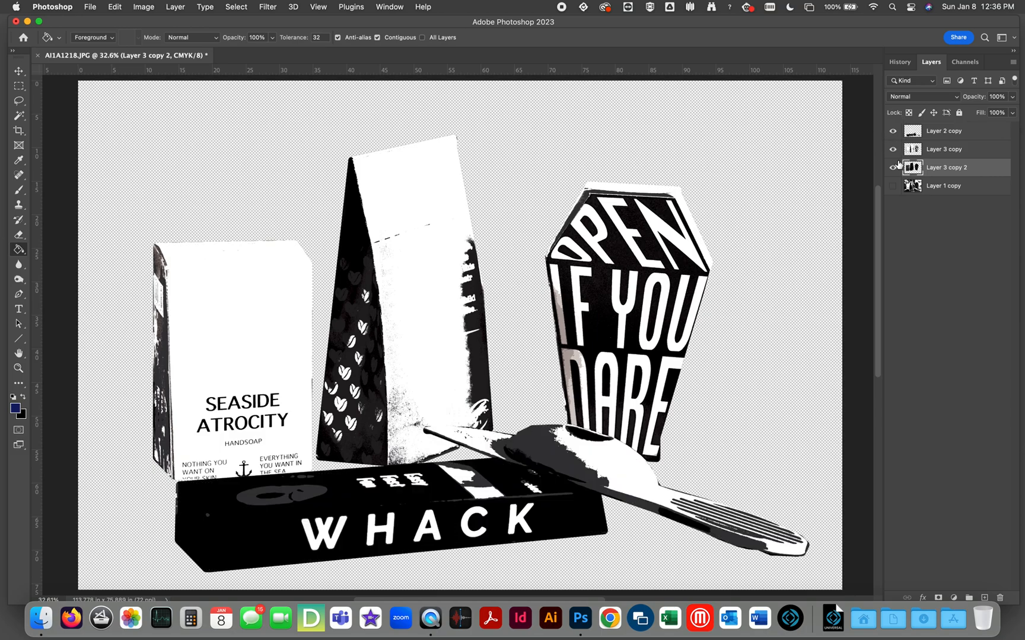
click(892, 187)
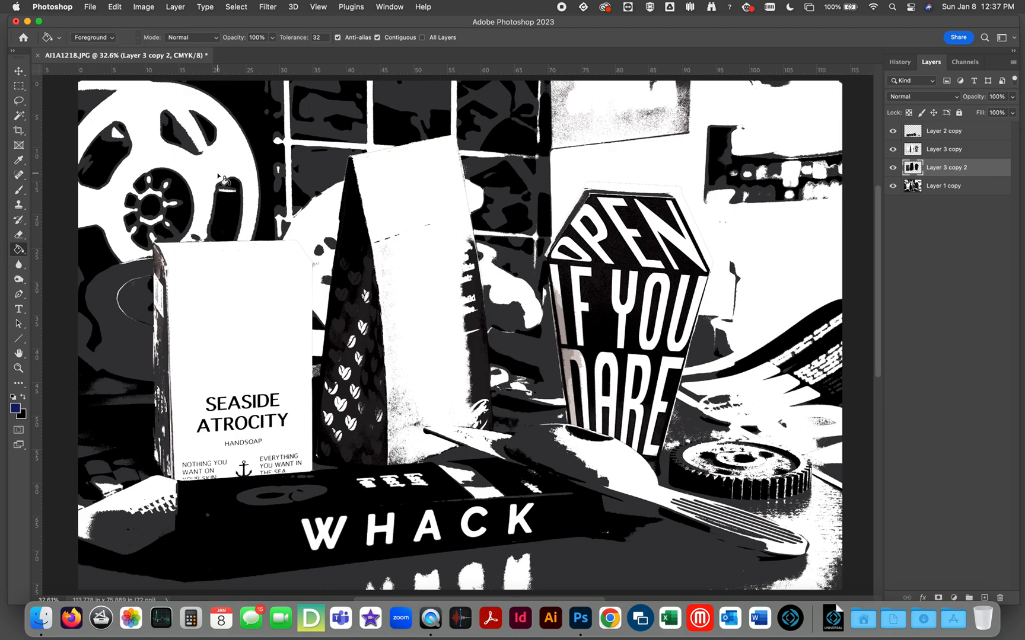
Save the layered document to the Desktop as high contrast.psd in Photoshop format and close it.
click(94, 7)
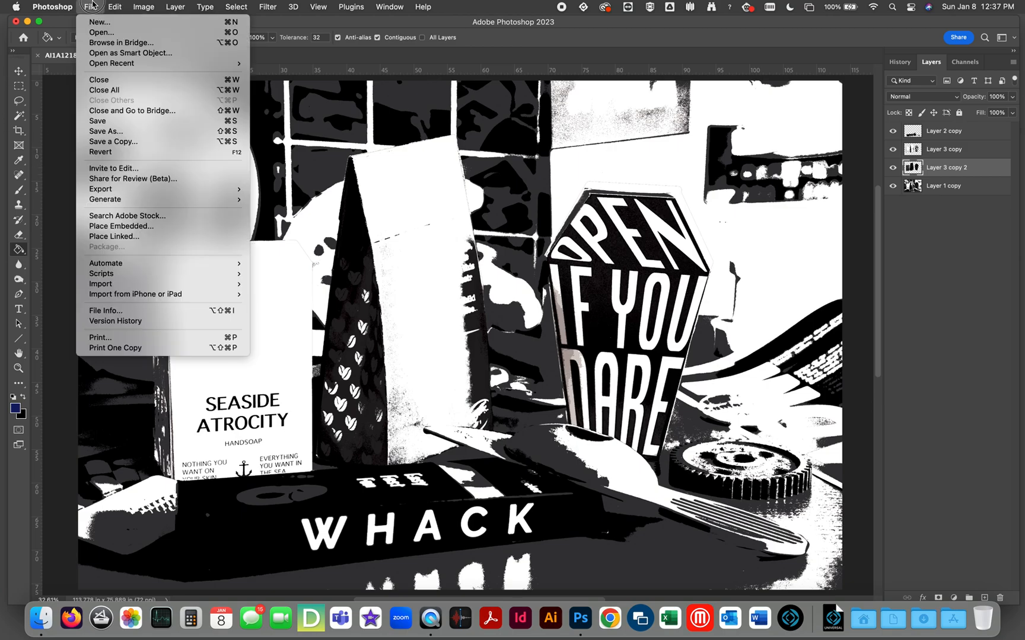
click(105, 131)
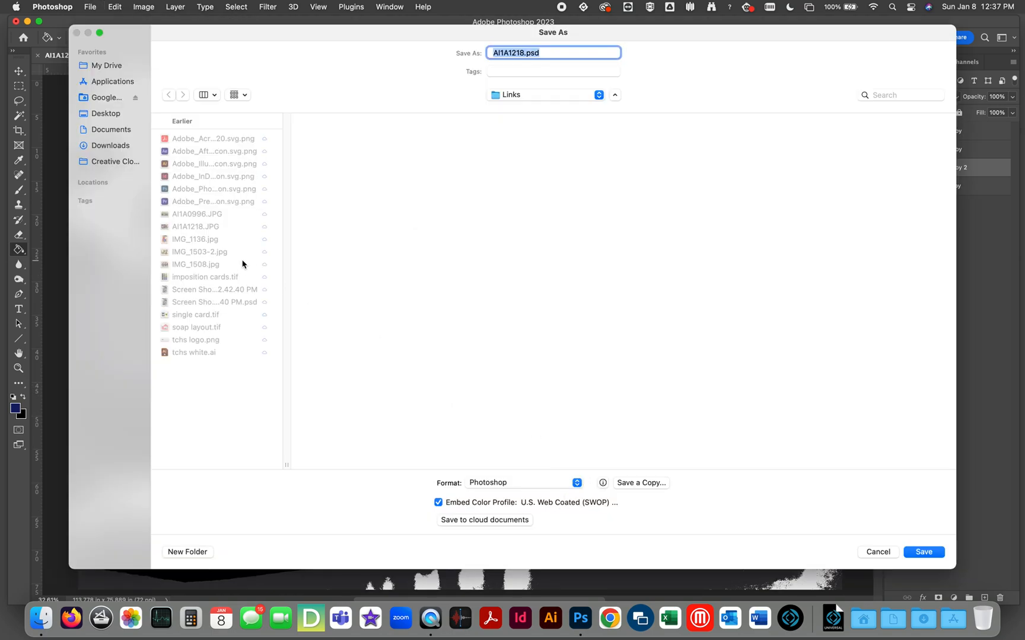
click(116, 118)
click(524, 53)
double_click(514, 52)
text(high contrast)
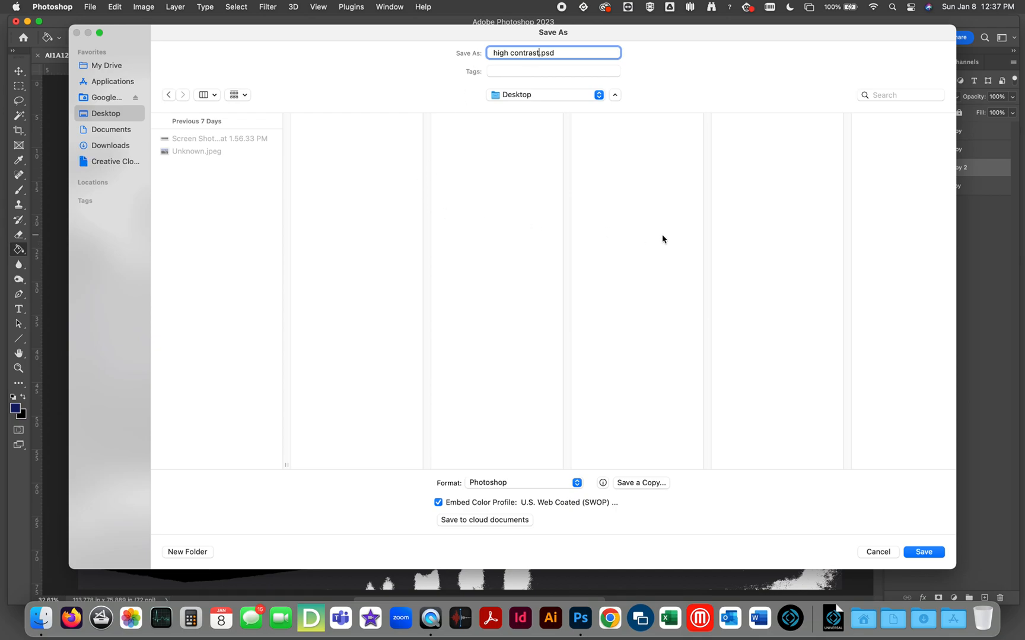
click(925, 552)
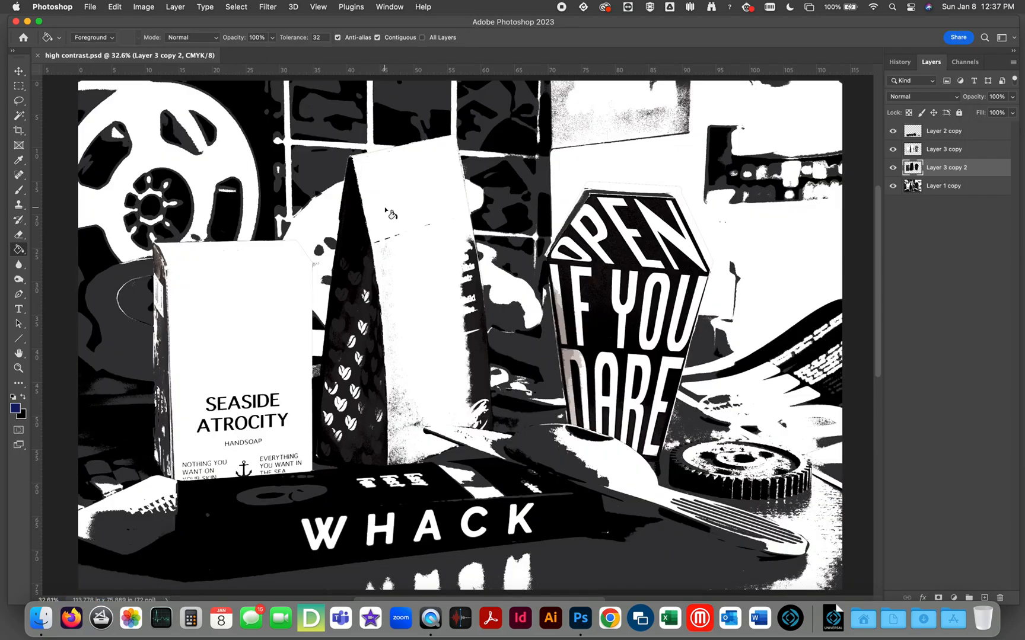
click(38, 56)
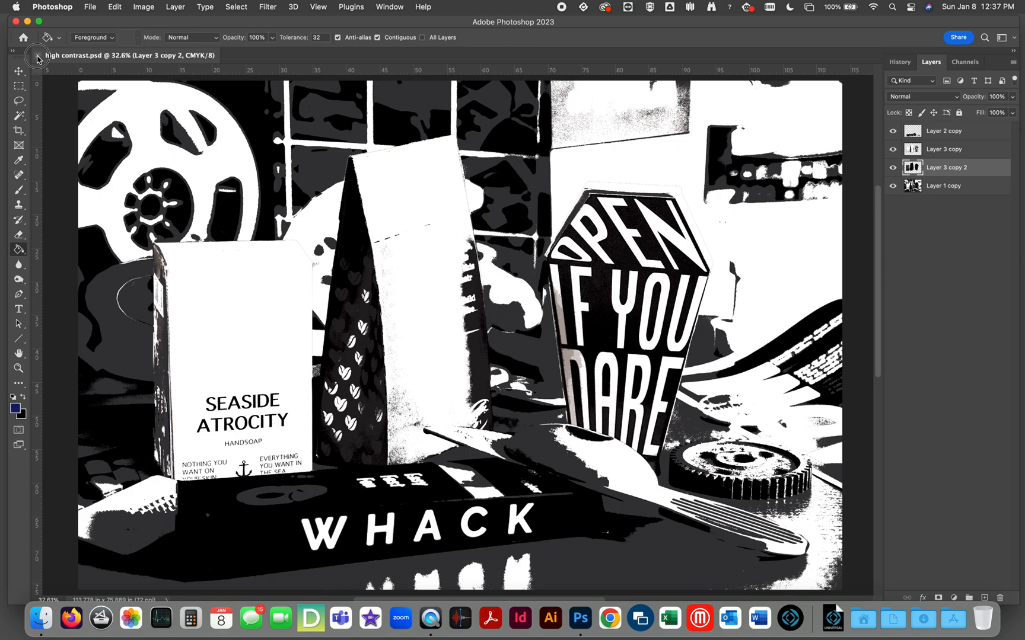